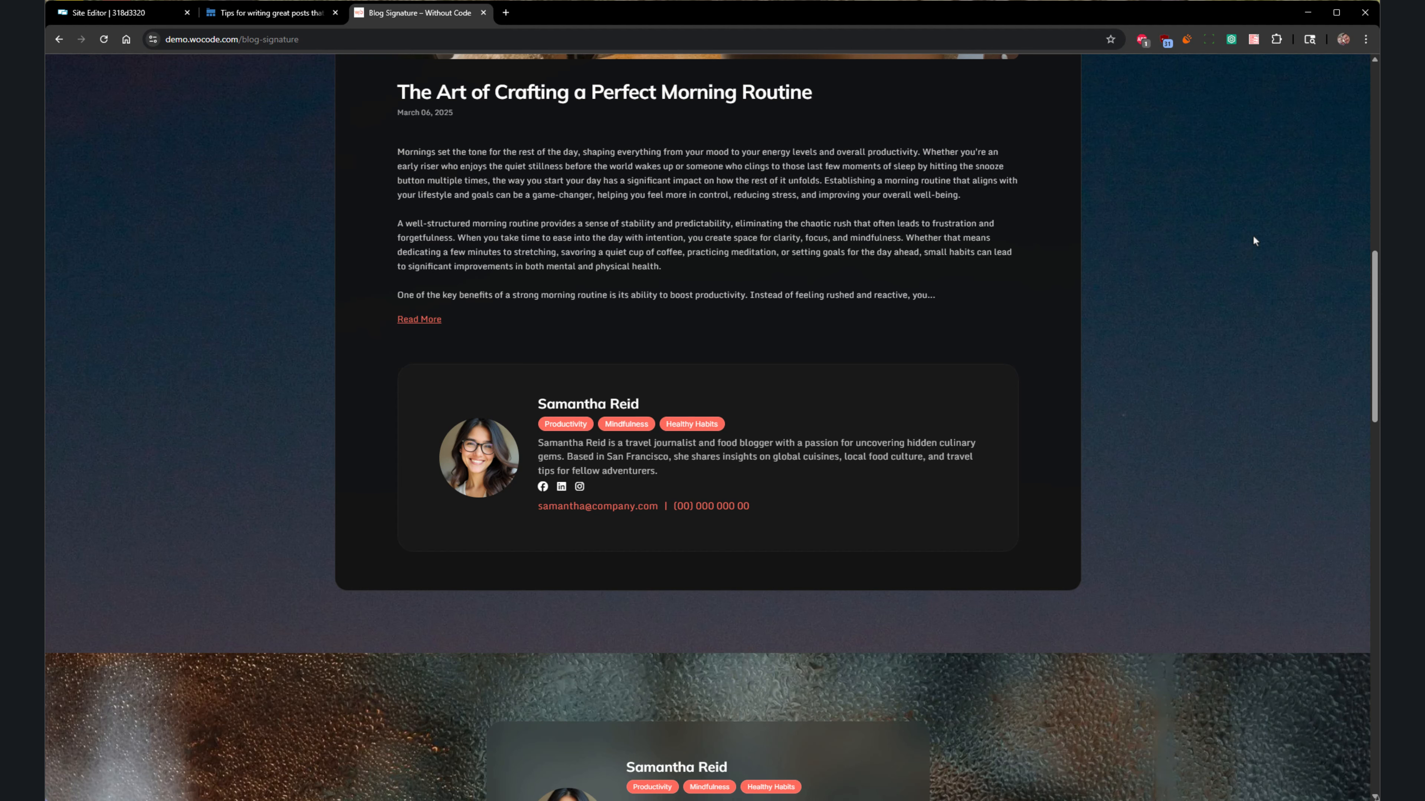
Examine the single-author and multi-author examples on the Blog Signature demo page.
scroll(1253, 238, "down", 10)
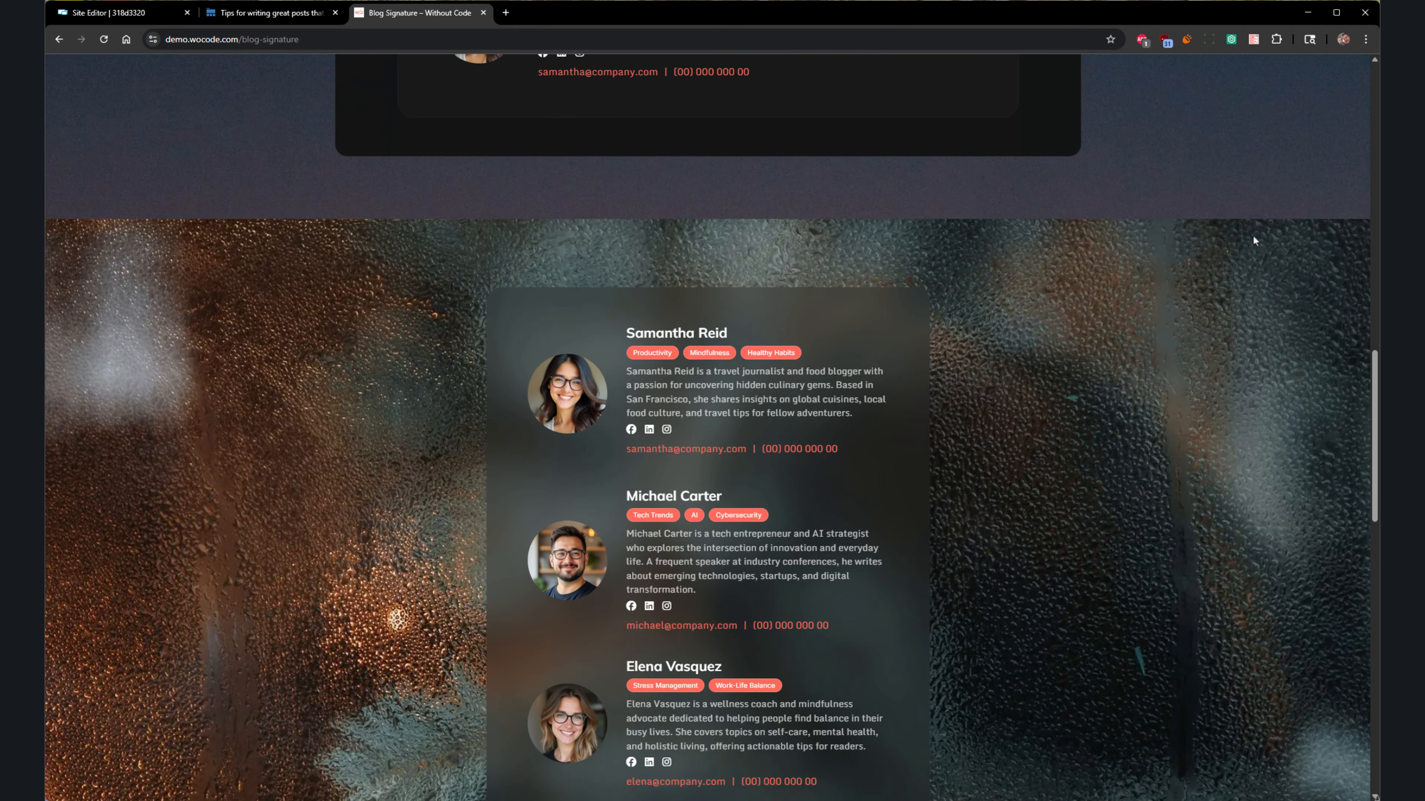
scroll(1254, 240, "down", 1)
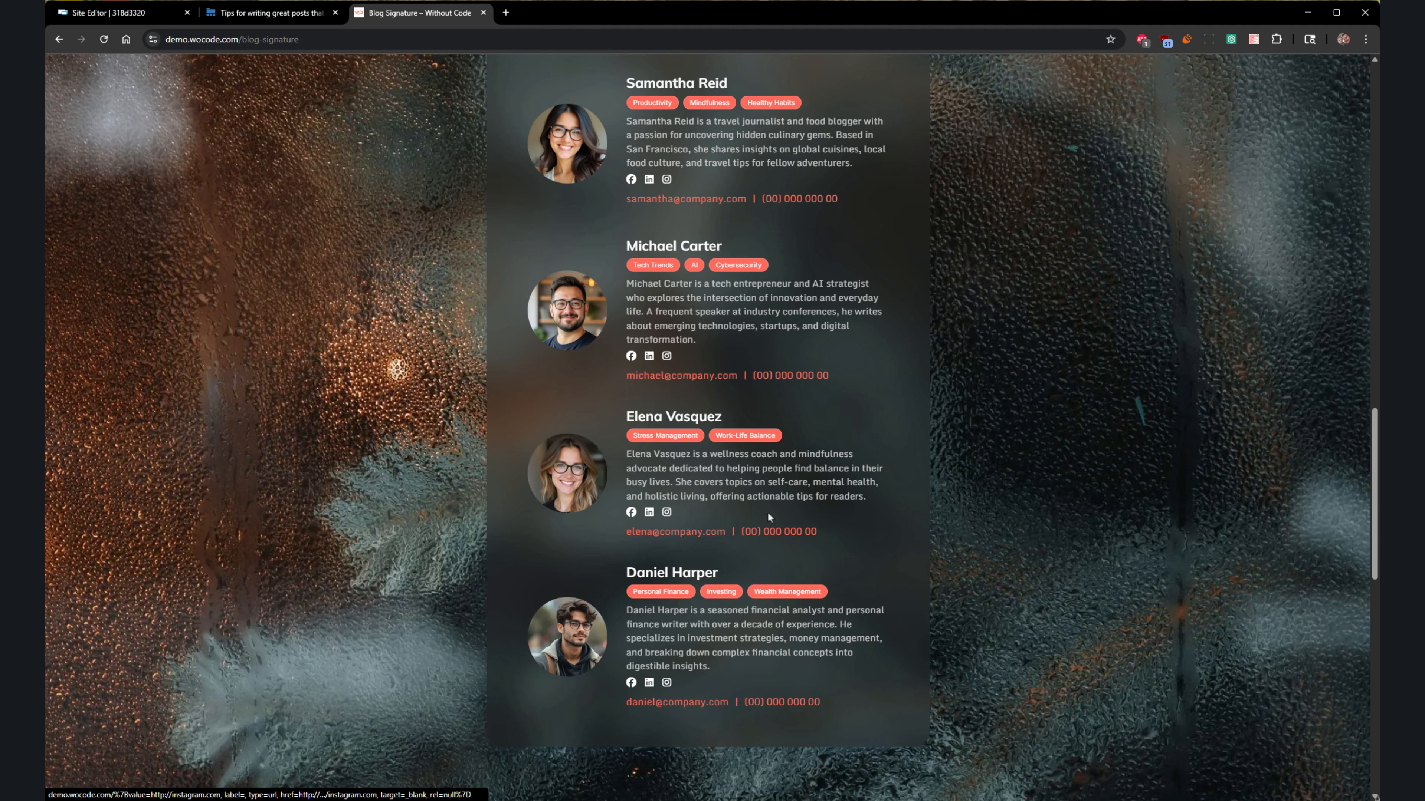
scroll(1200, 542, "up", 15)
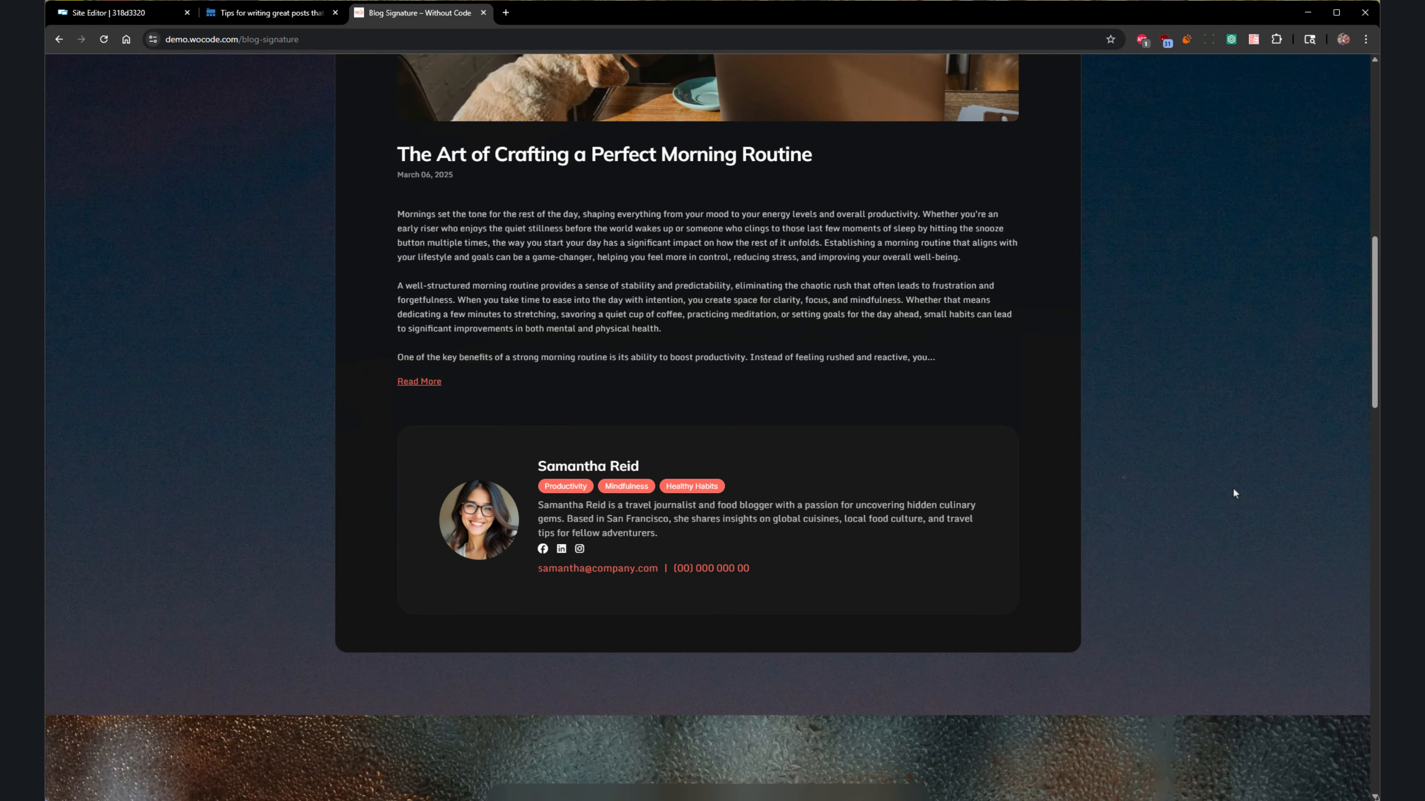
scroll(1231, 488, "up", 1)
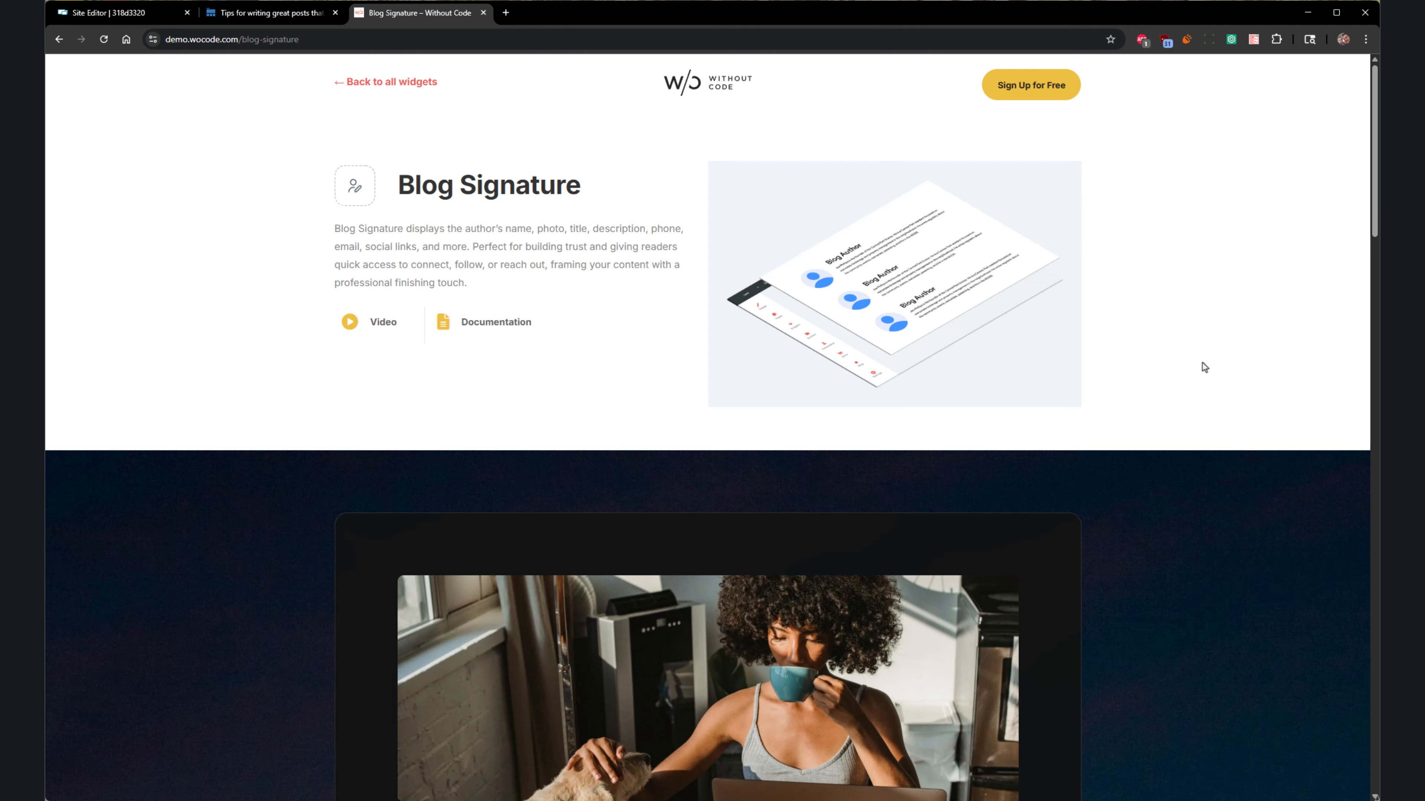
Switch to the site editor and open the site's Blog page for editing.
left_click(169, 14)
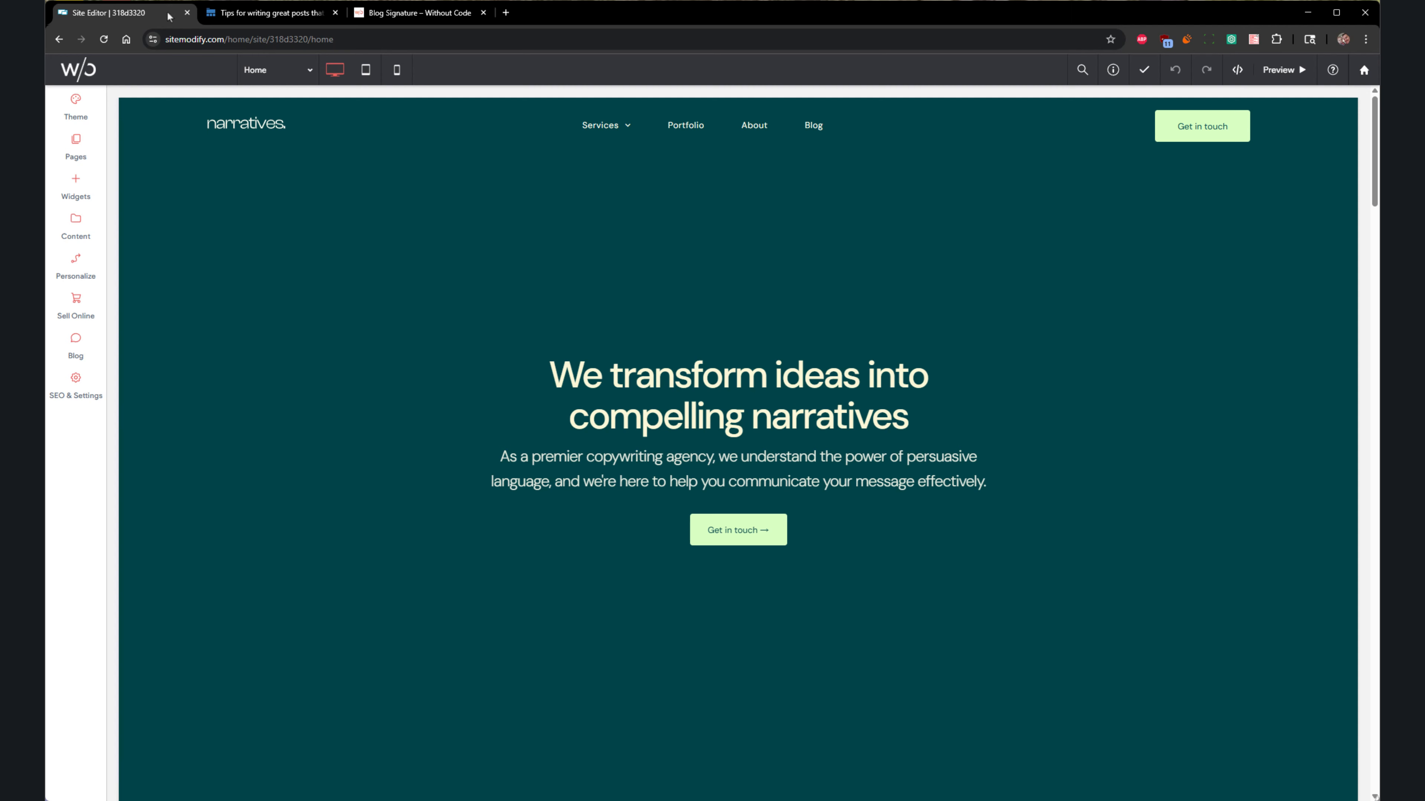
left_click(76, 147)
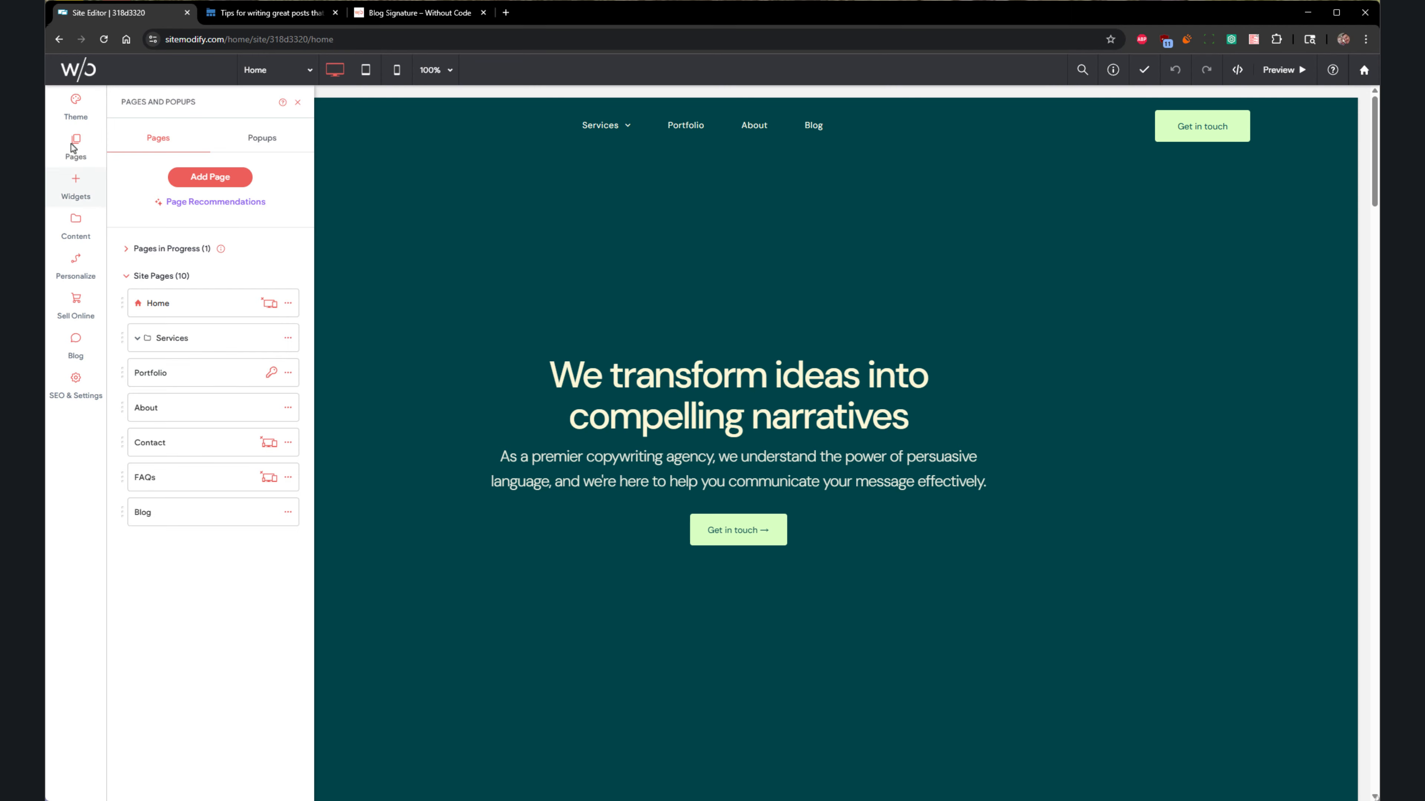
left_click(155, 515)
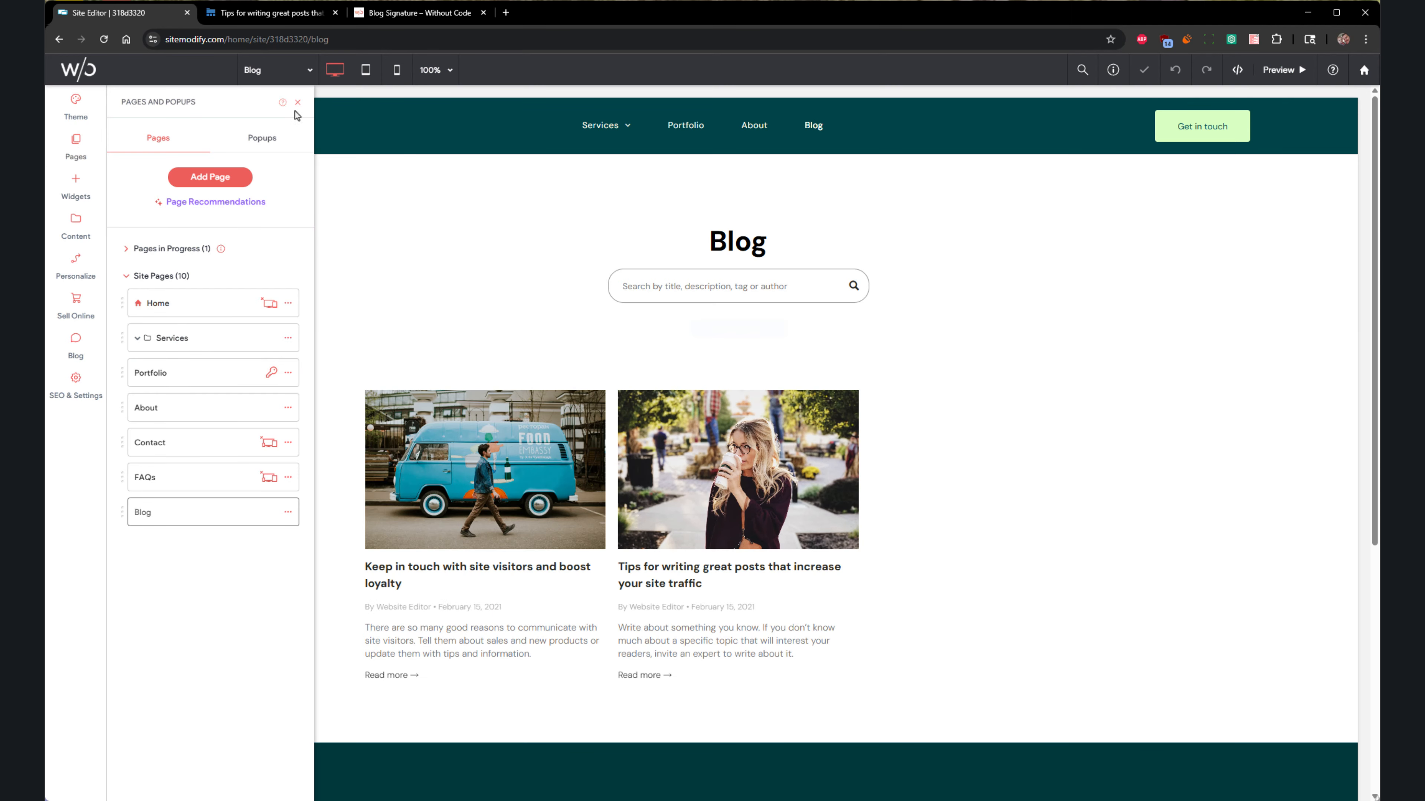
left_click(297, 102)
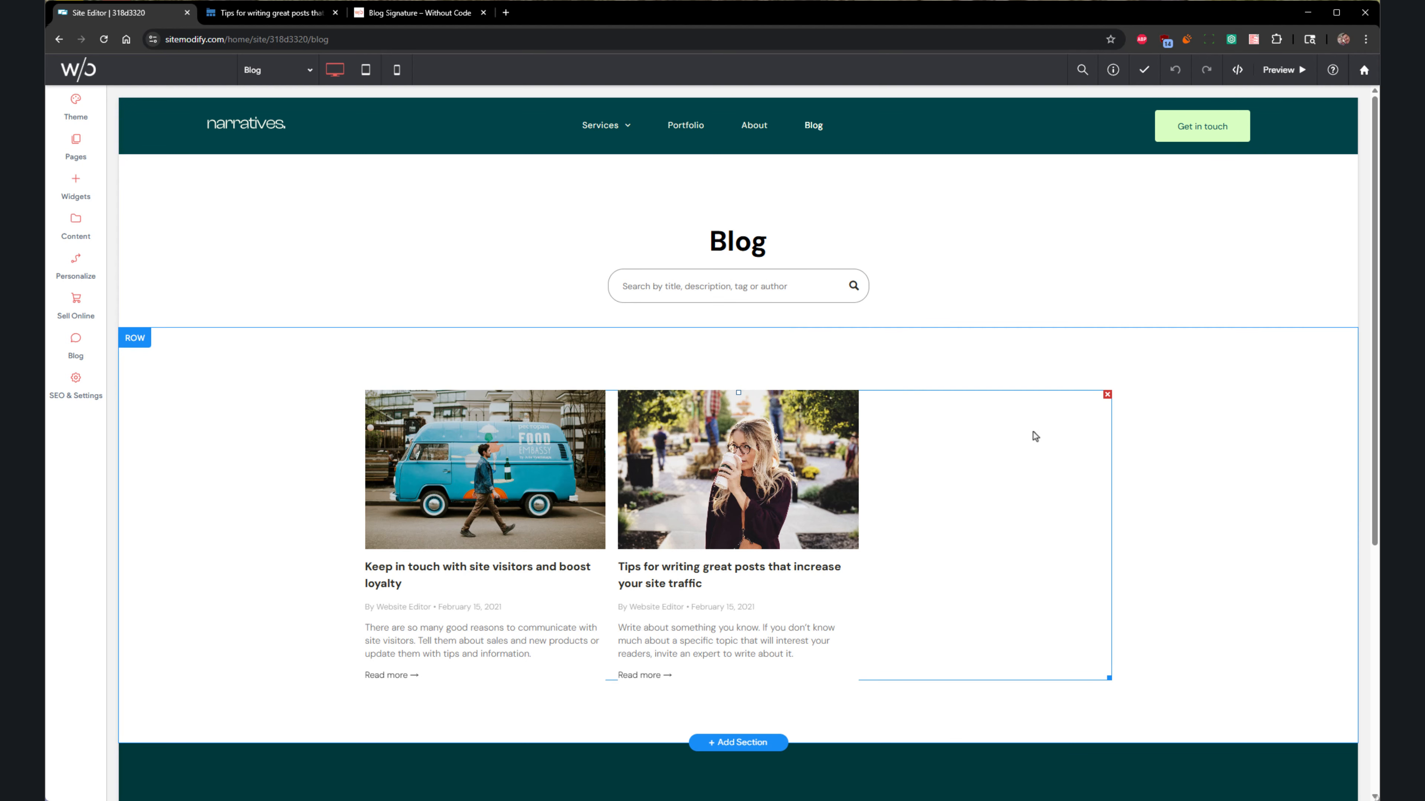
Examine the author signature at the end of the previewed post "Tips for writing great posts that increase your site traffic".
left_click(317, 22)
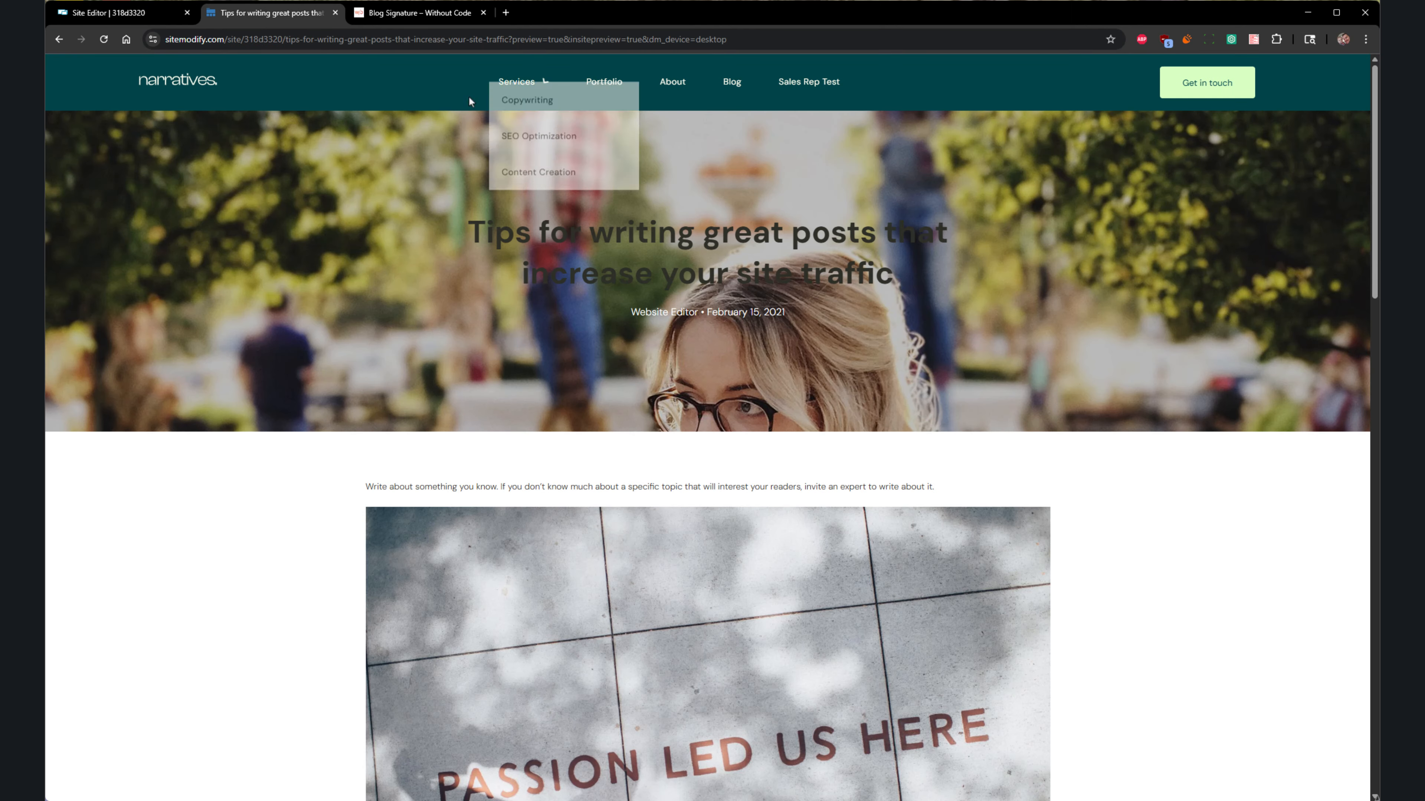
scroll(1220, 472, "down", 8)
scroll(1219, 473, "down", 5)
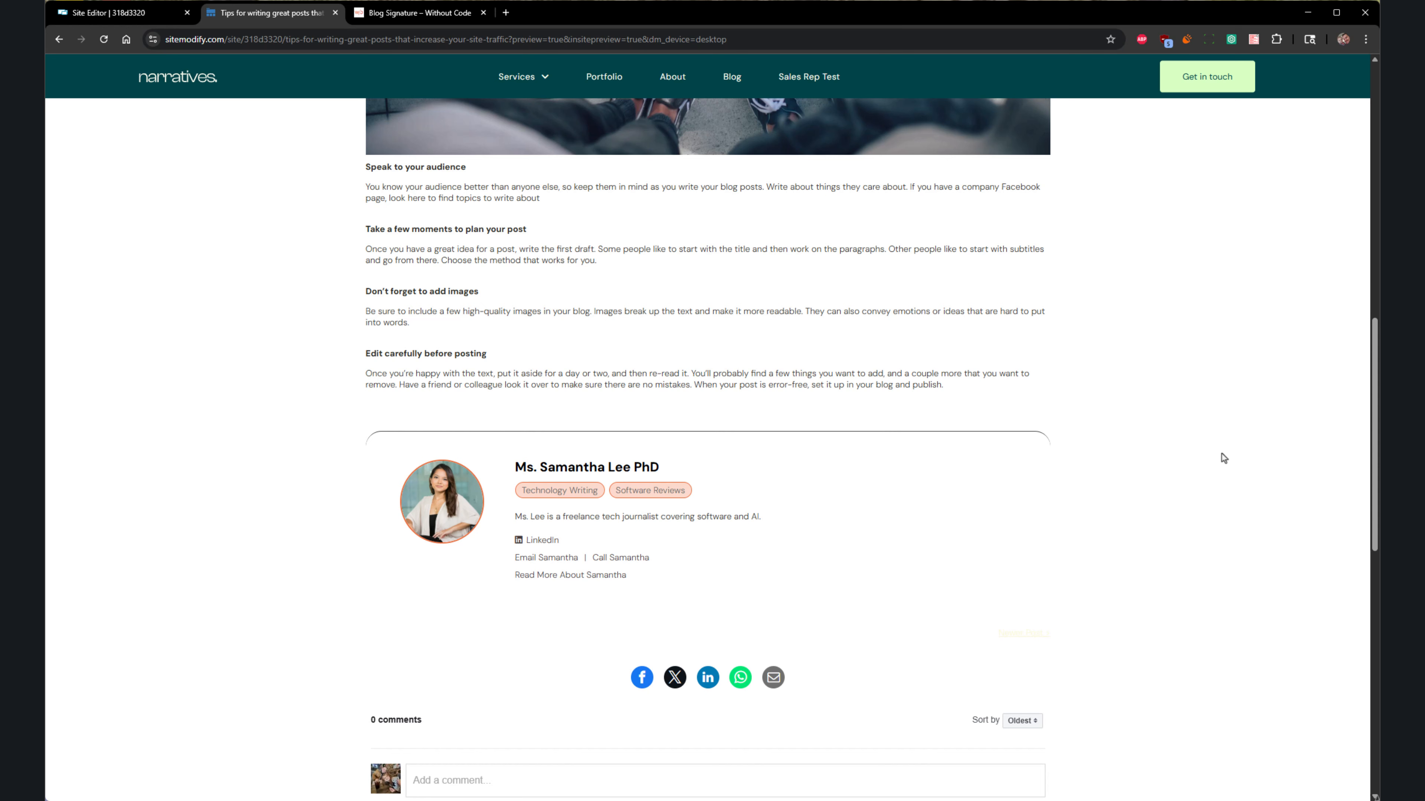
Return to the site editor and open the post "Tips for writing great posts that increase your site traffic" for editing.
left_click(149, 14)
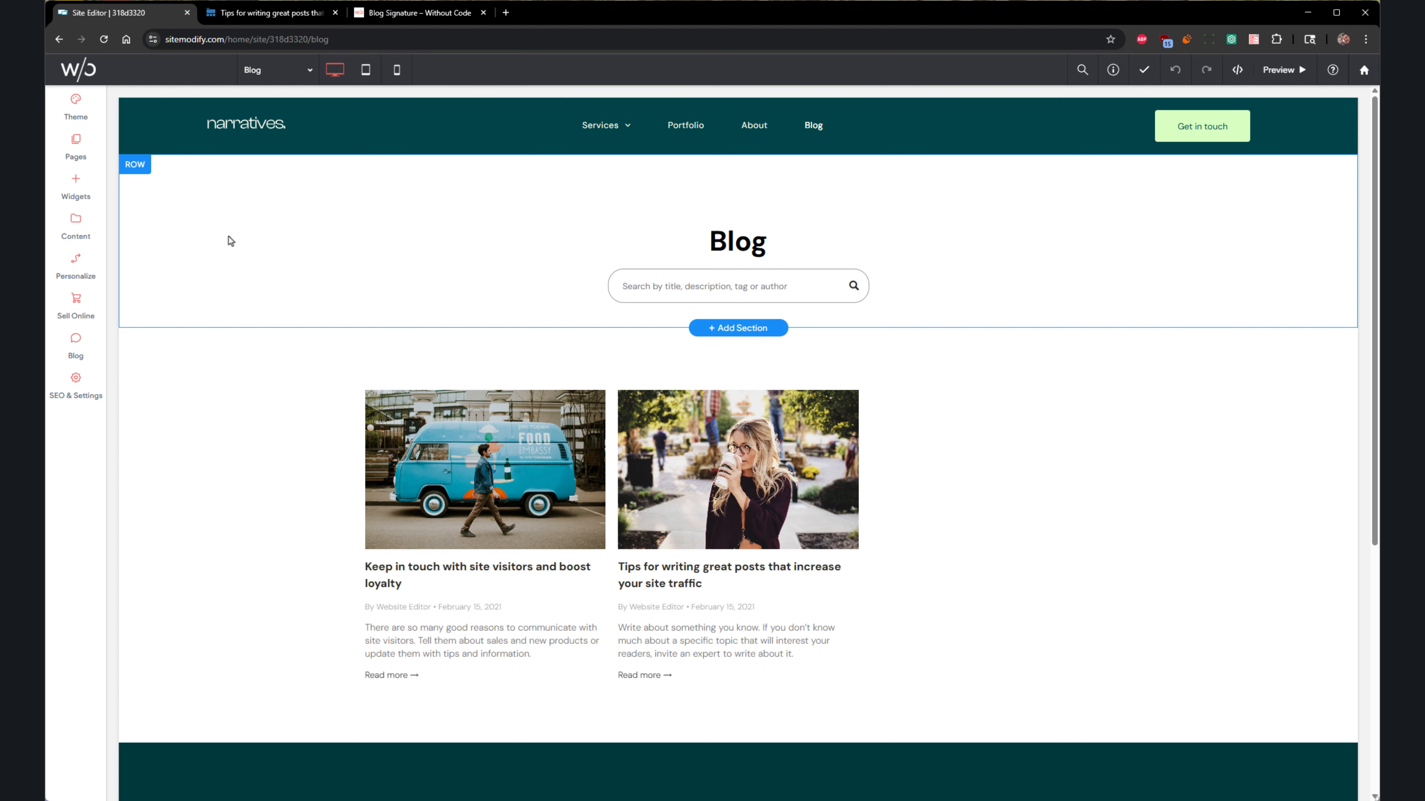
left_click(78, 340)
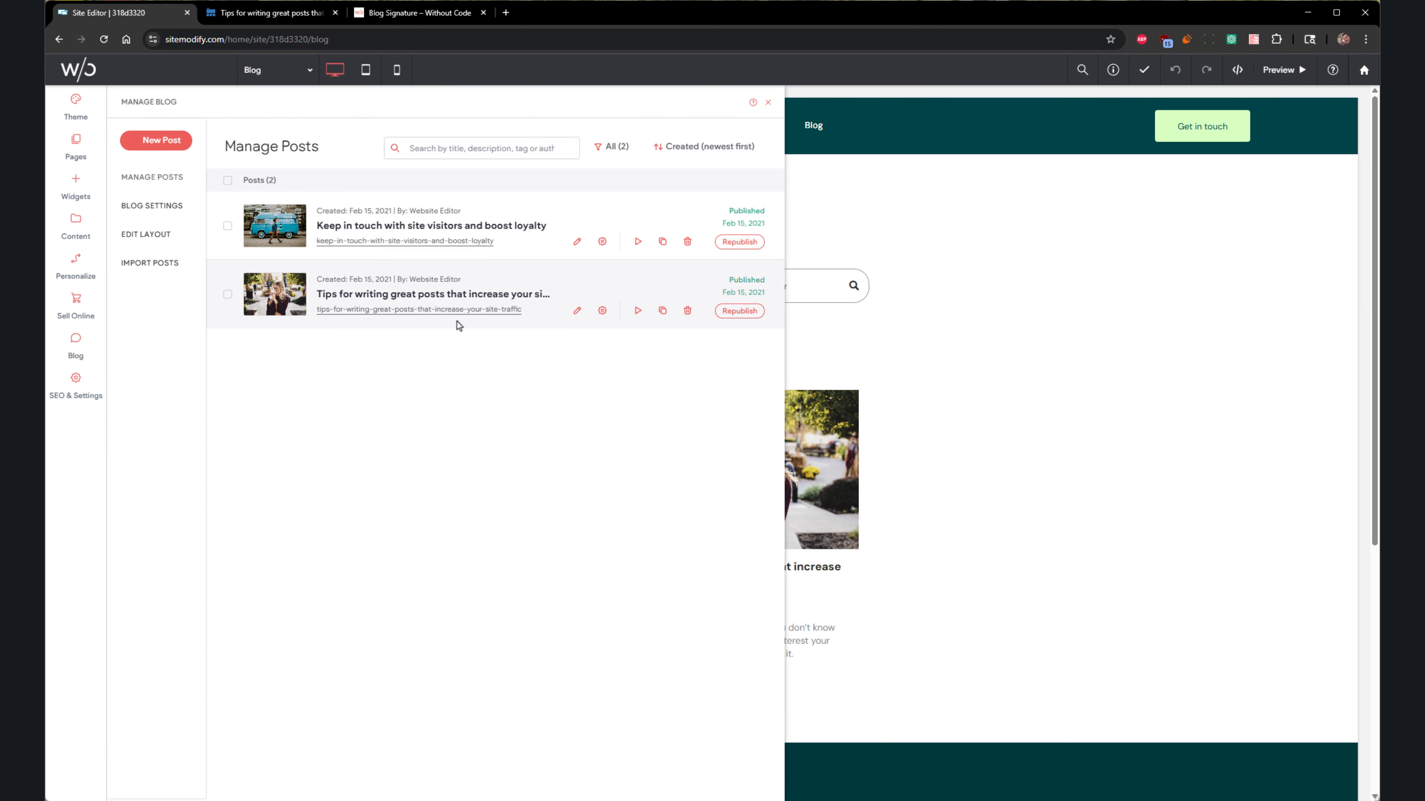
left_click(577, 310)
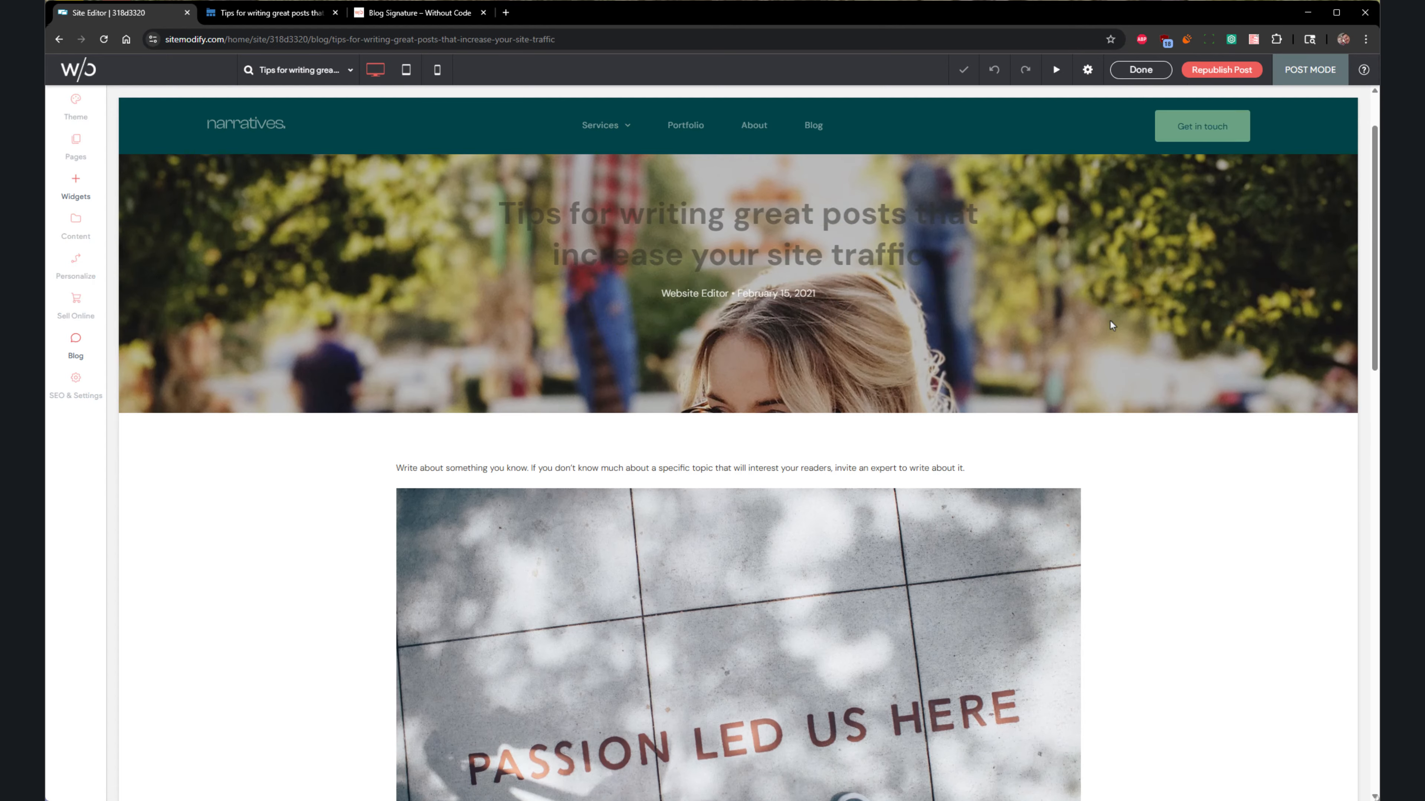
Add a Blog Signature widget below the last paragraph of the post.
scroll(1109, 321, "down", 10)
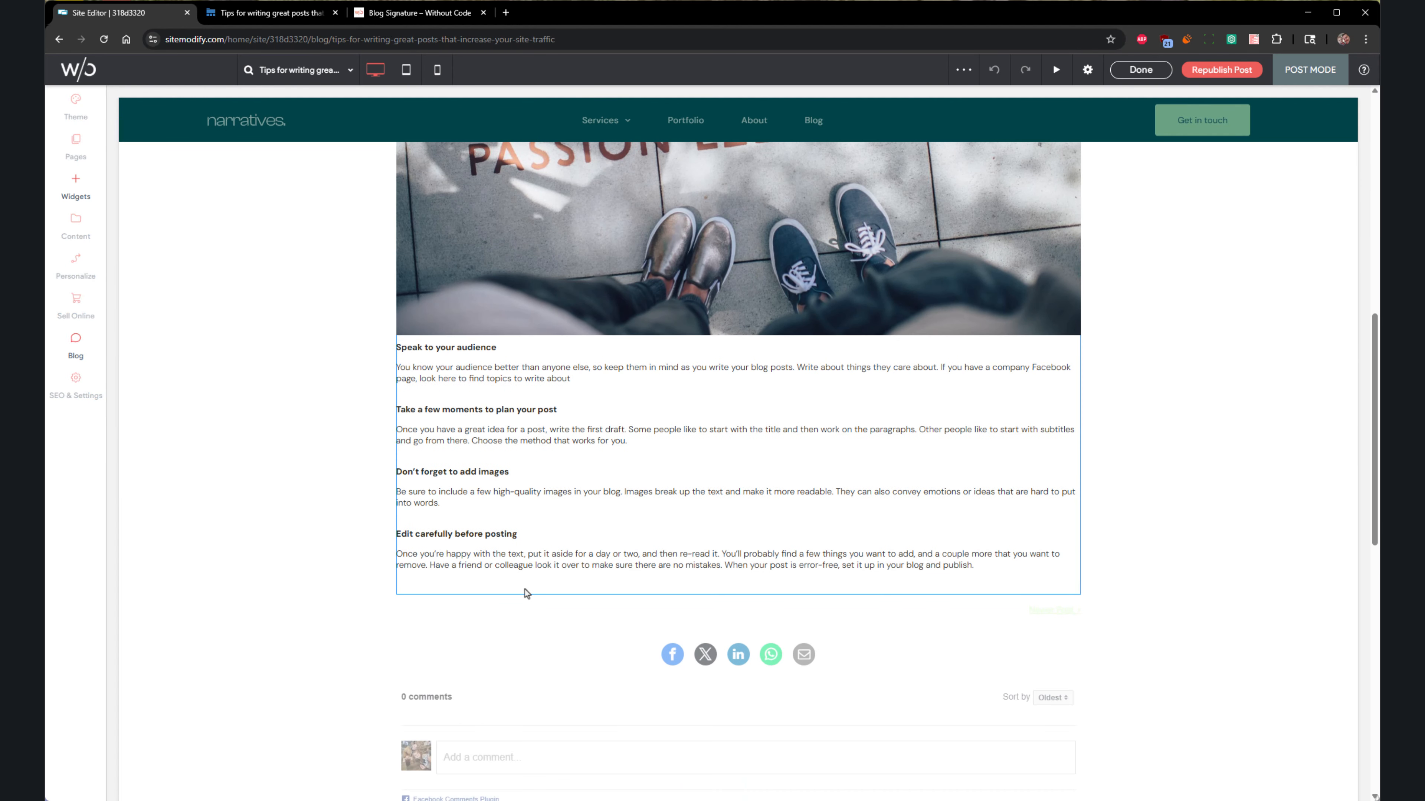
left_click(87, 201)
mouse_move(265, 229)
left_mouse_down()
mouse_move(673, 393)
mouse_move(691, 614)
left_mouse_up()
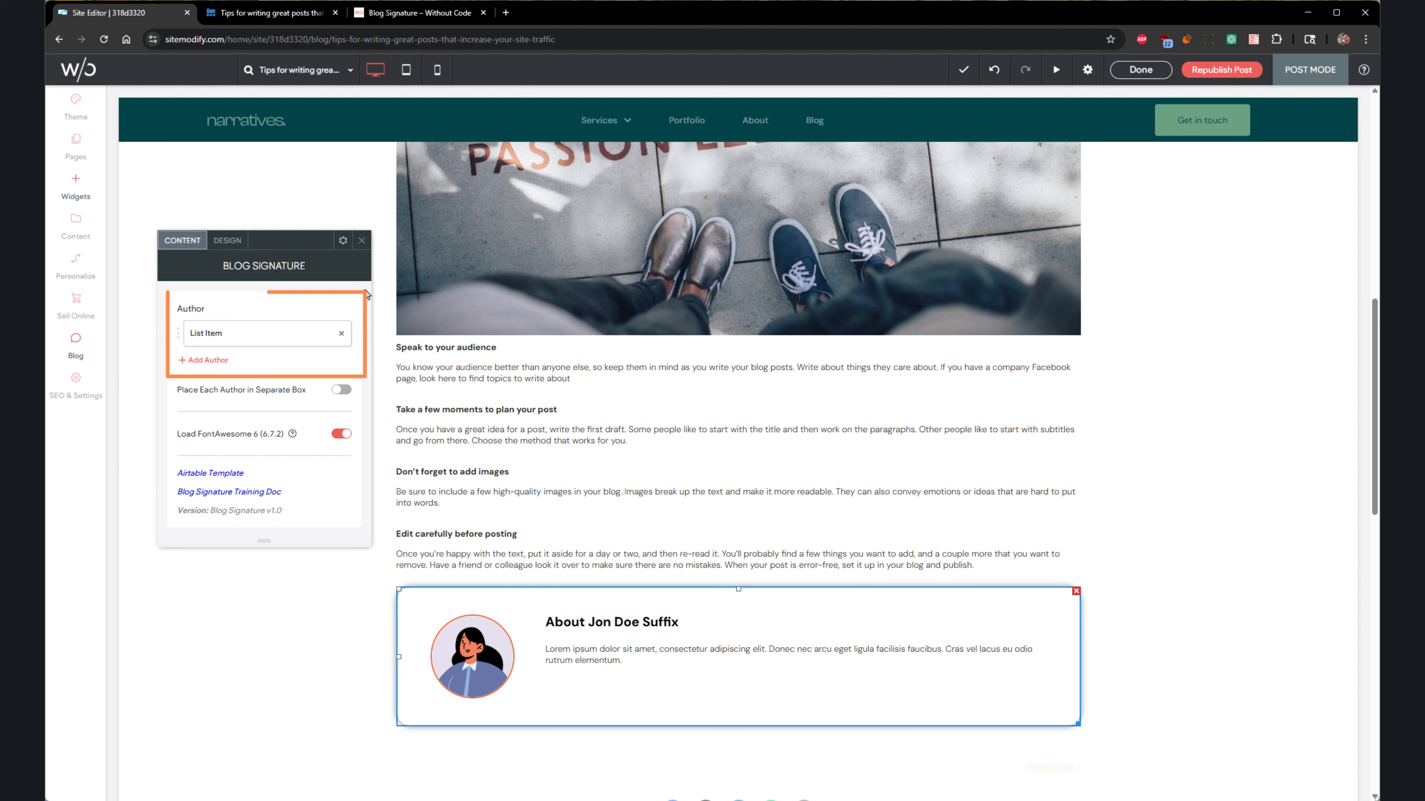
Examine the author item's fields in the Blog Signature settings, from full name and photo to the social links.
left_click(239, 336)
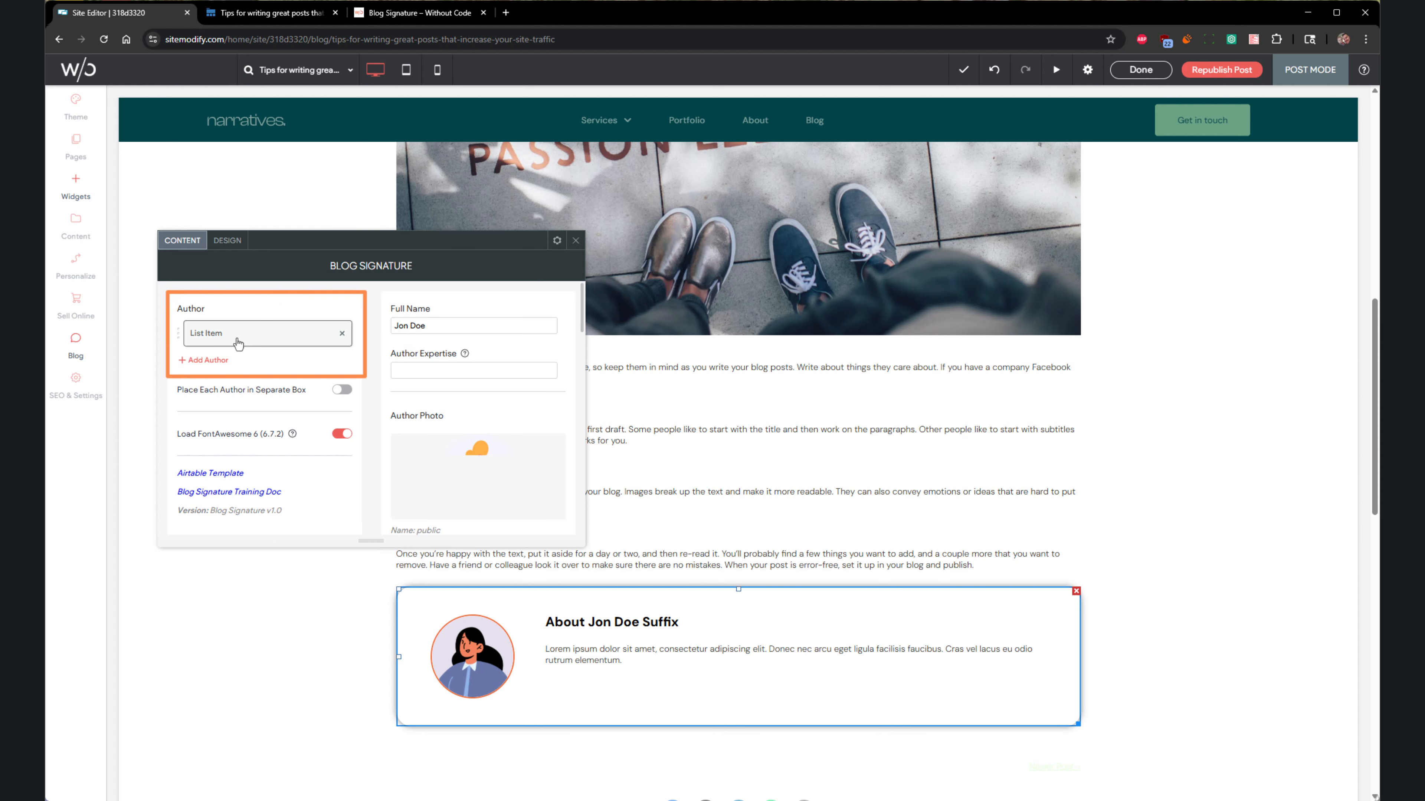
left_click_drag(371, 540, 370, 752)
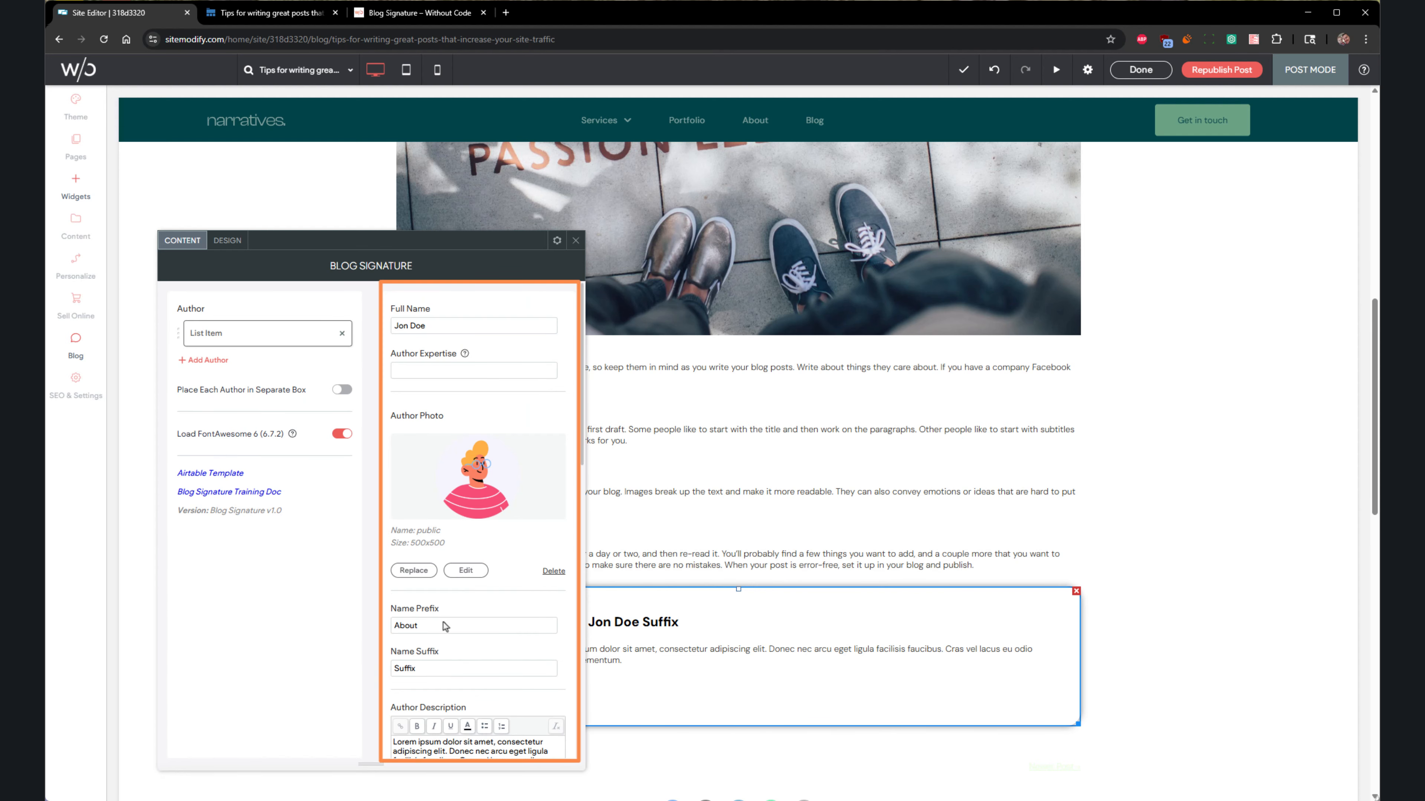
scroll(468, 545, "down", 4)
scroll(468, 545, "down", 8)
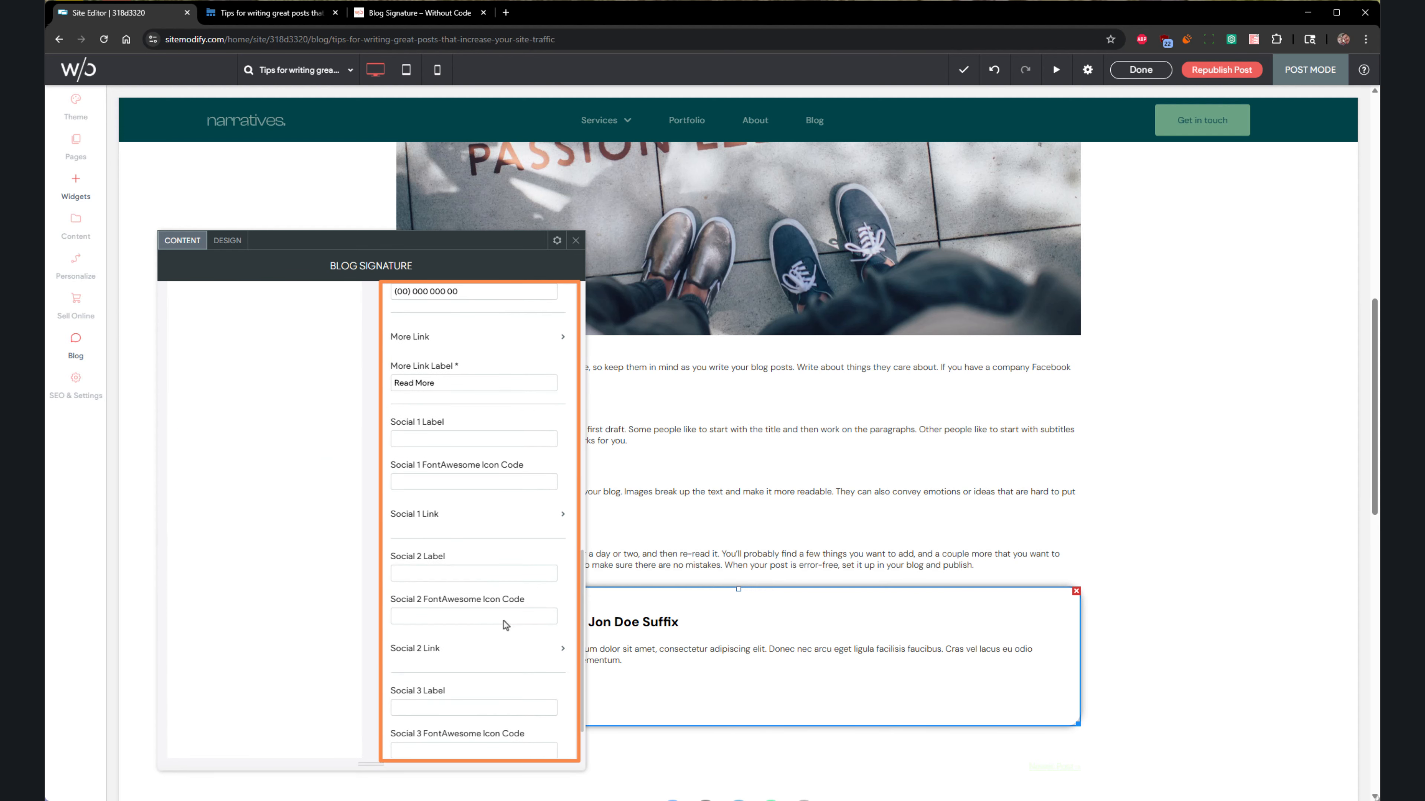
scroll(516, 609, "up", 15)
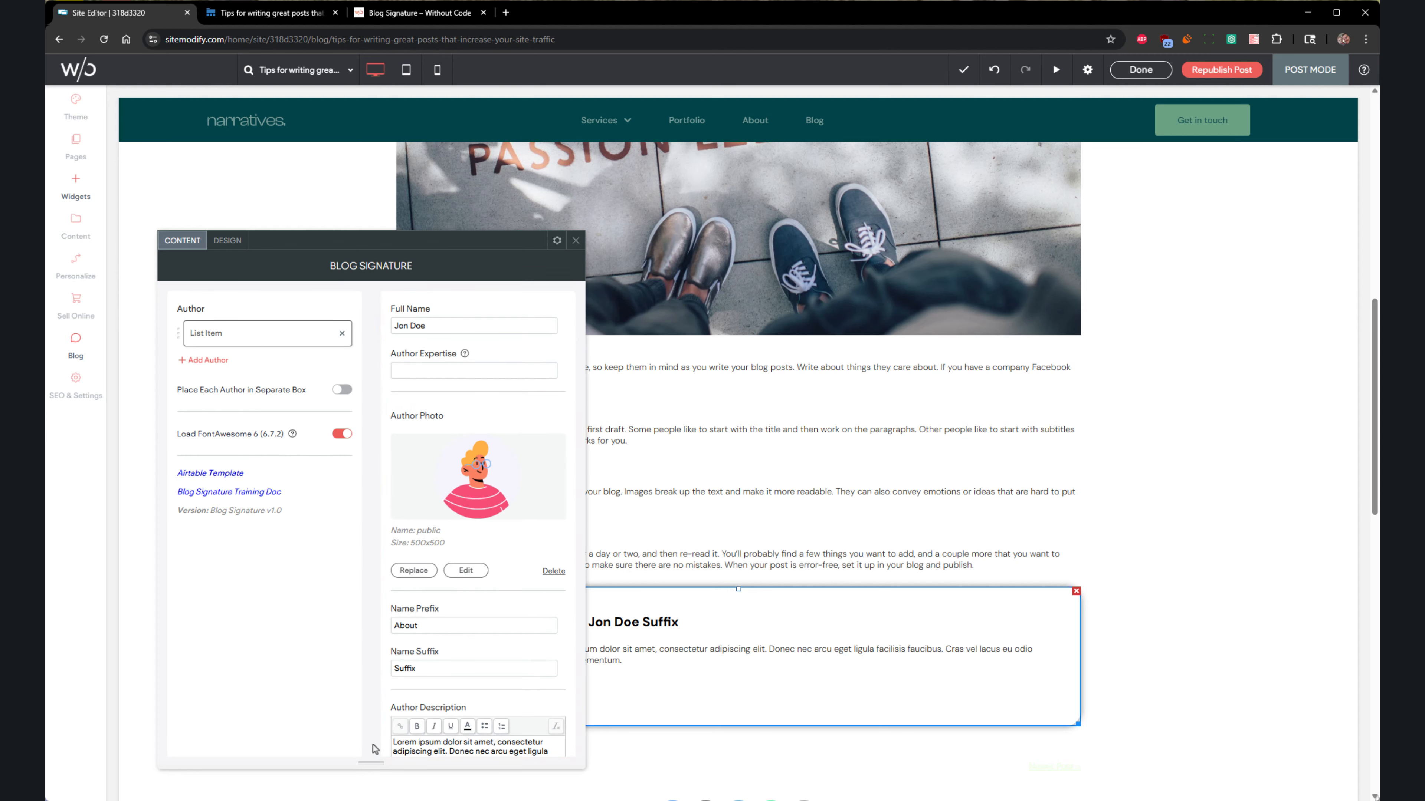
left_click_drag(371, 765, 377, 542)
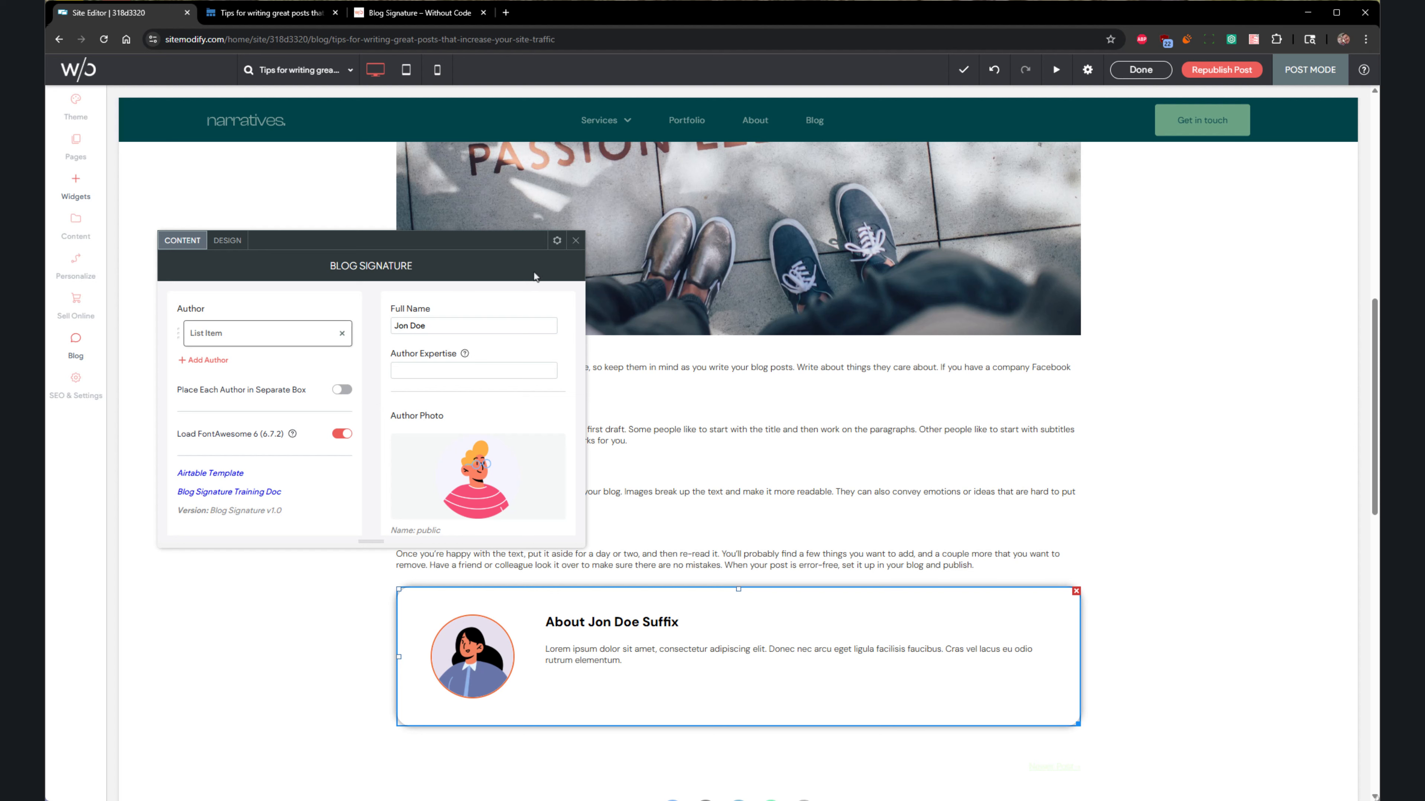
Close the widget settings, finish editing the post and leave the blog manager.
left_click(575, 242)
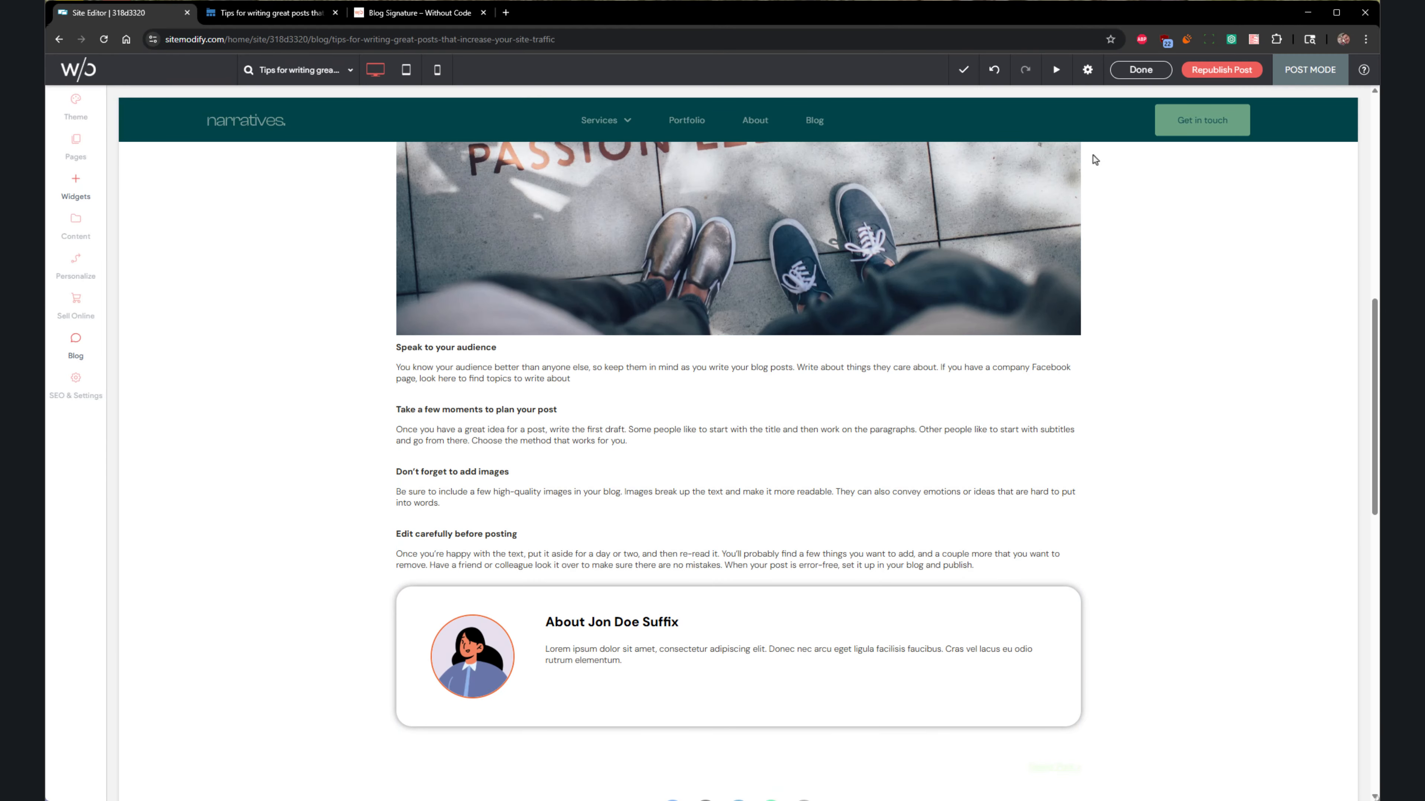
left_click(1147, 76)
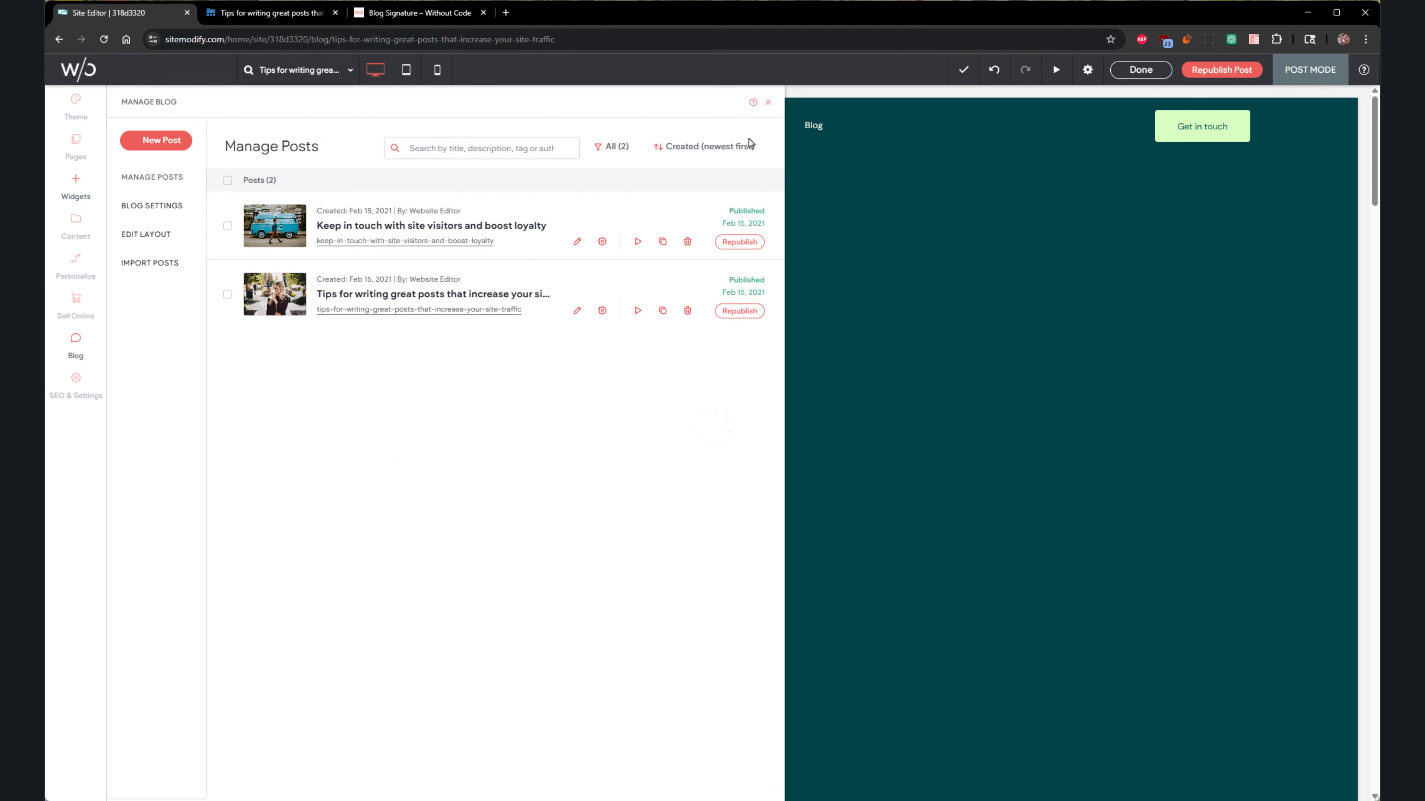
left_click(767, 103)
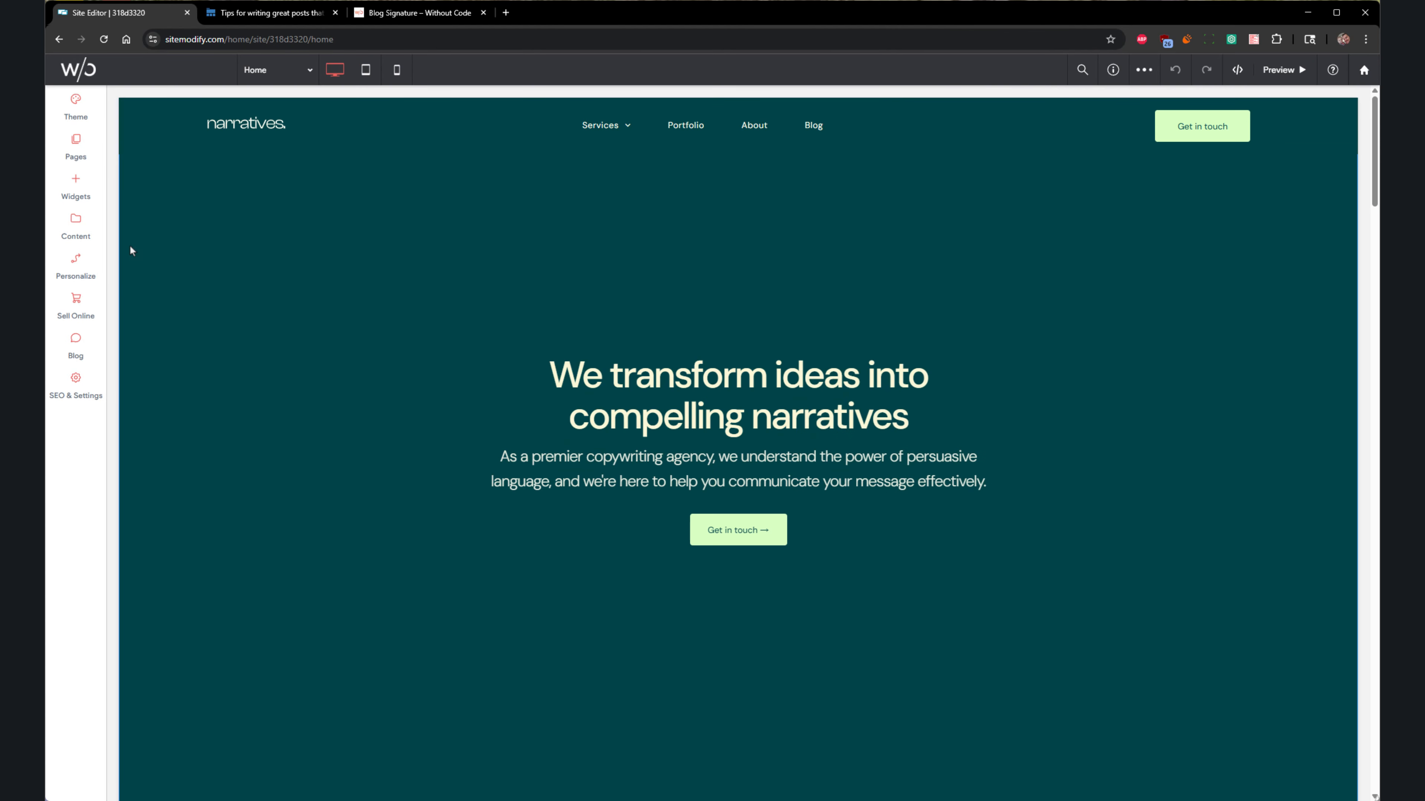
Create an internal collection in the content library and name it Blog Authors.
left_click(81, 227)
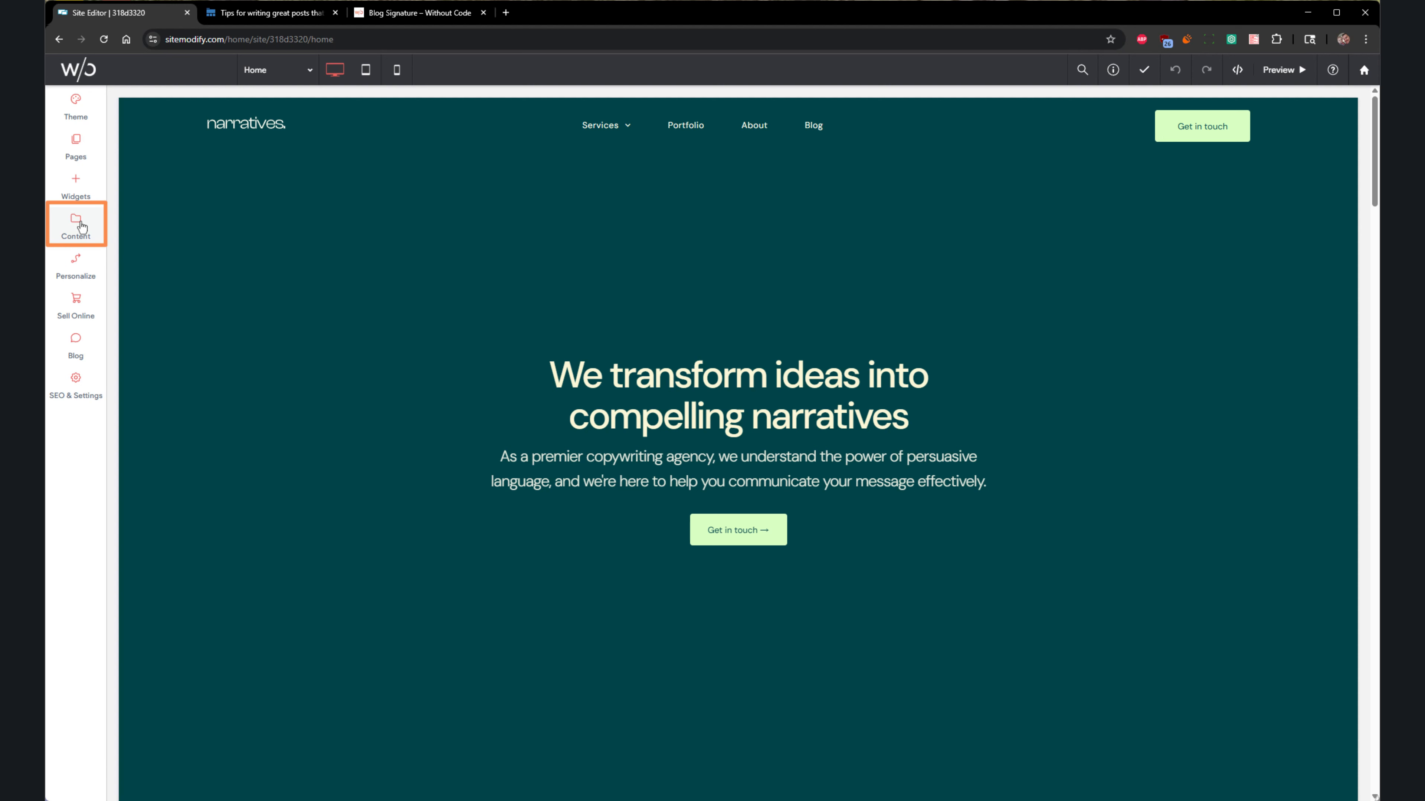
left_click(81, 227)
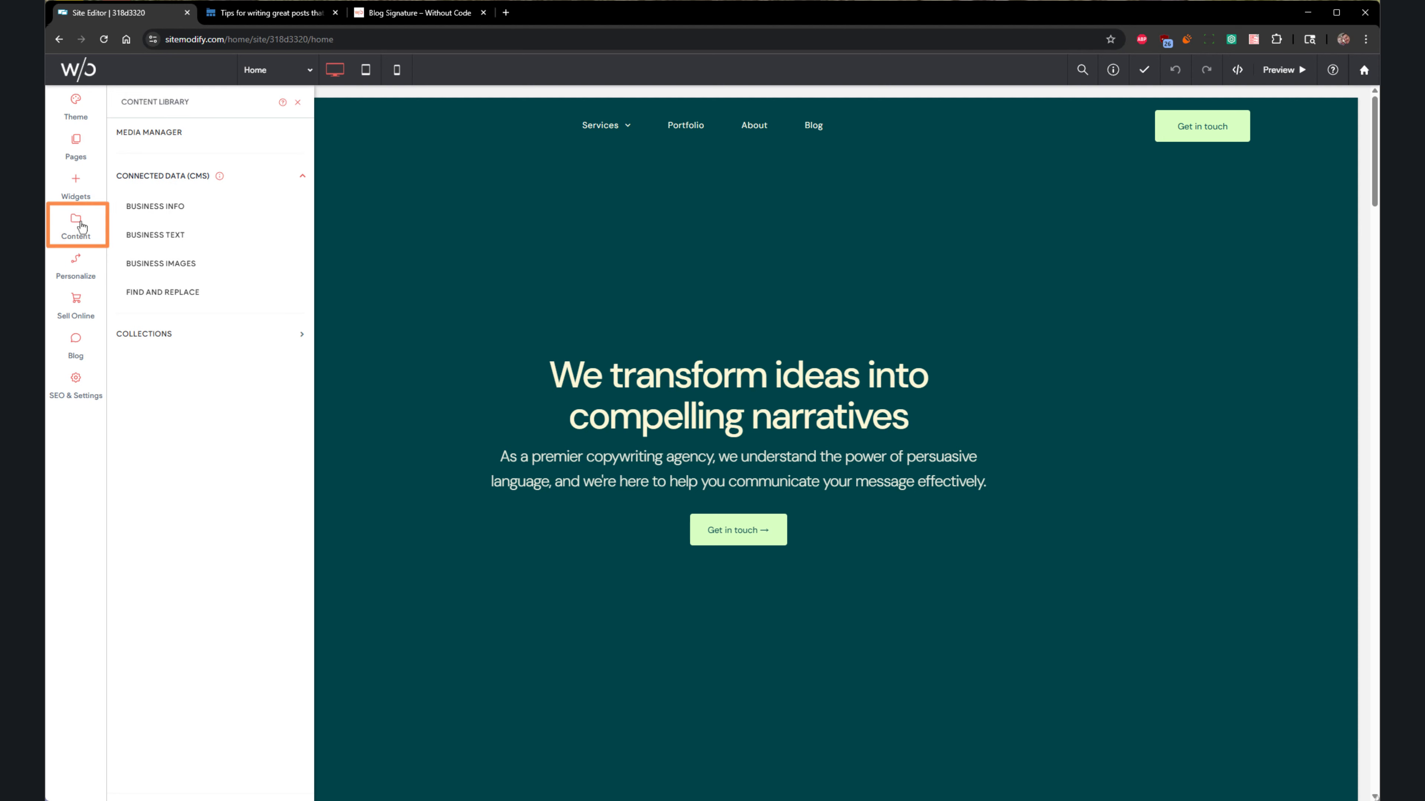
left_click(247, 335)
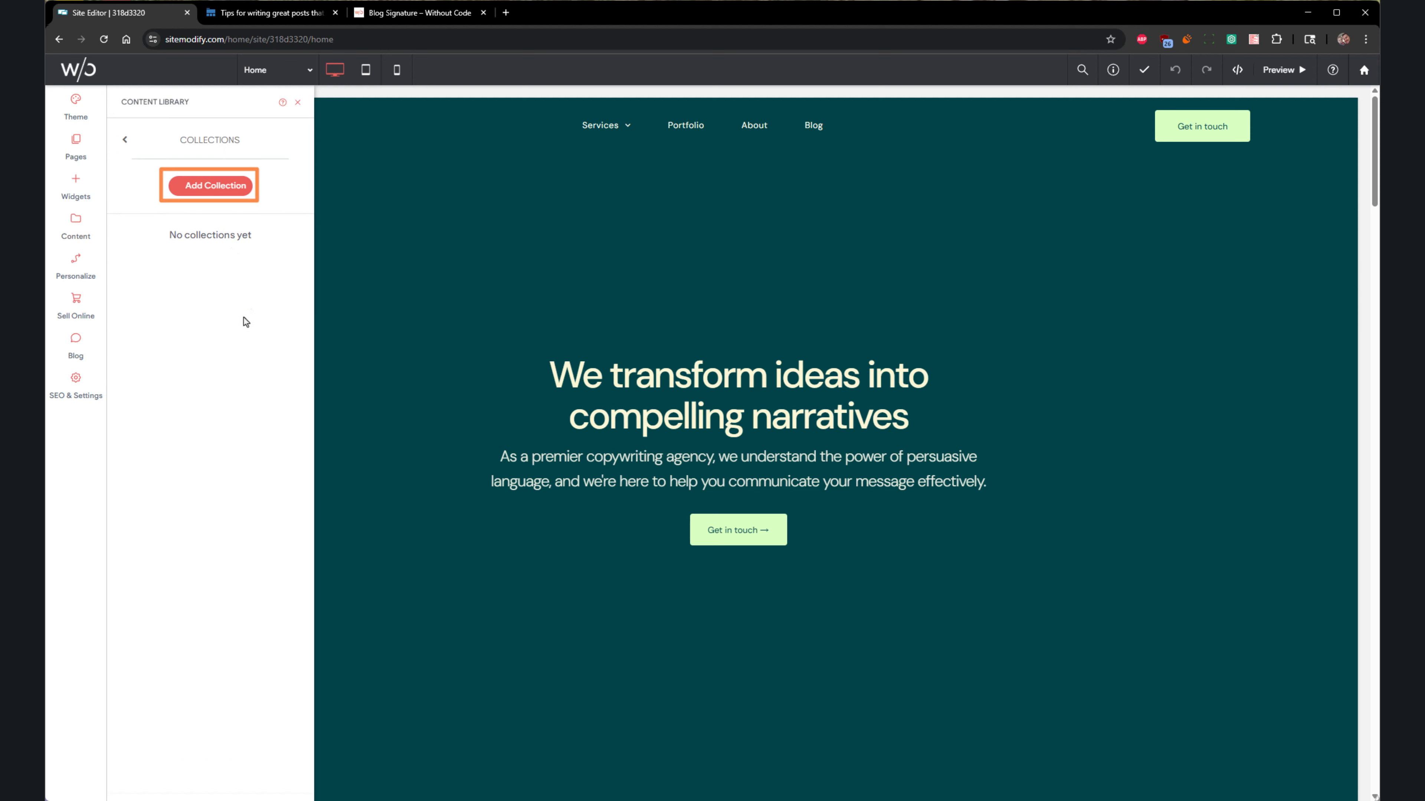
left_click(220, 188)
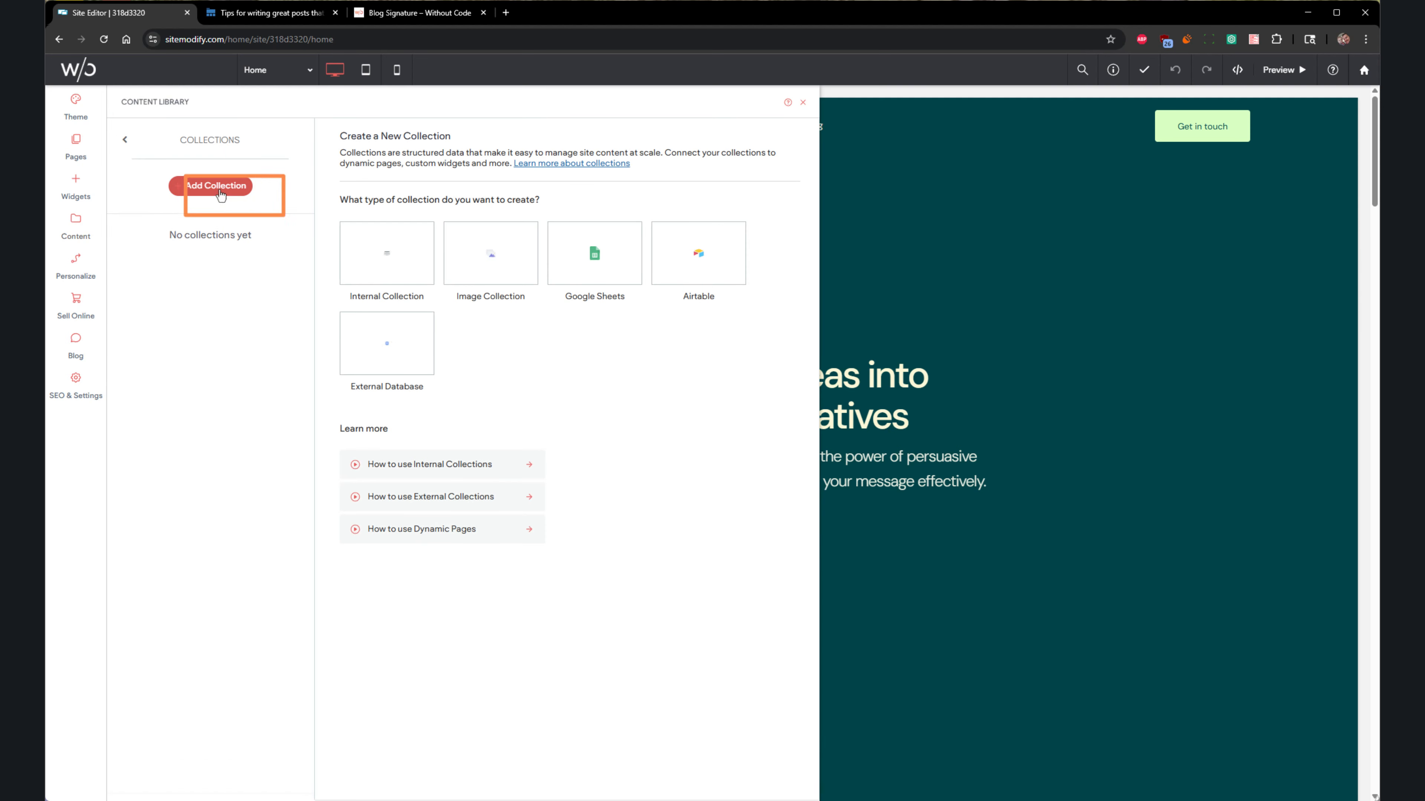
left_click(399, 264)
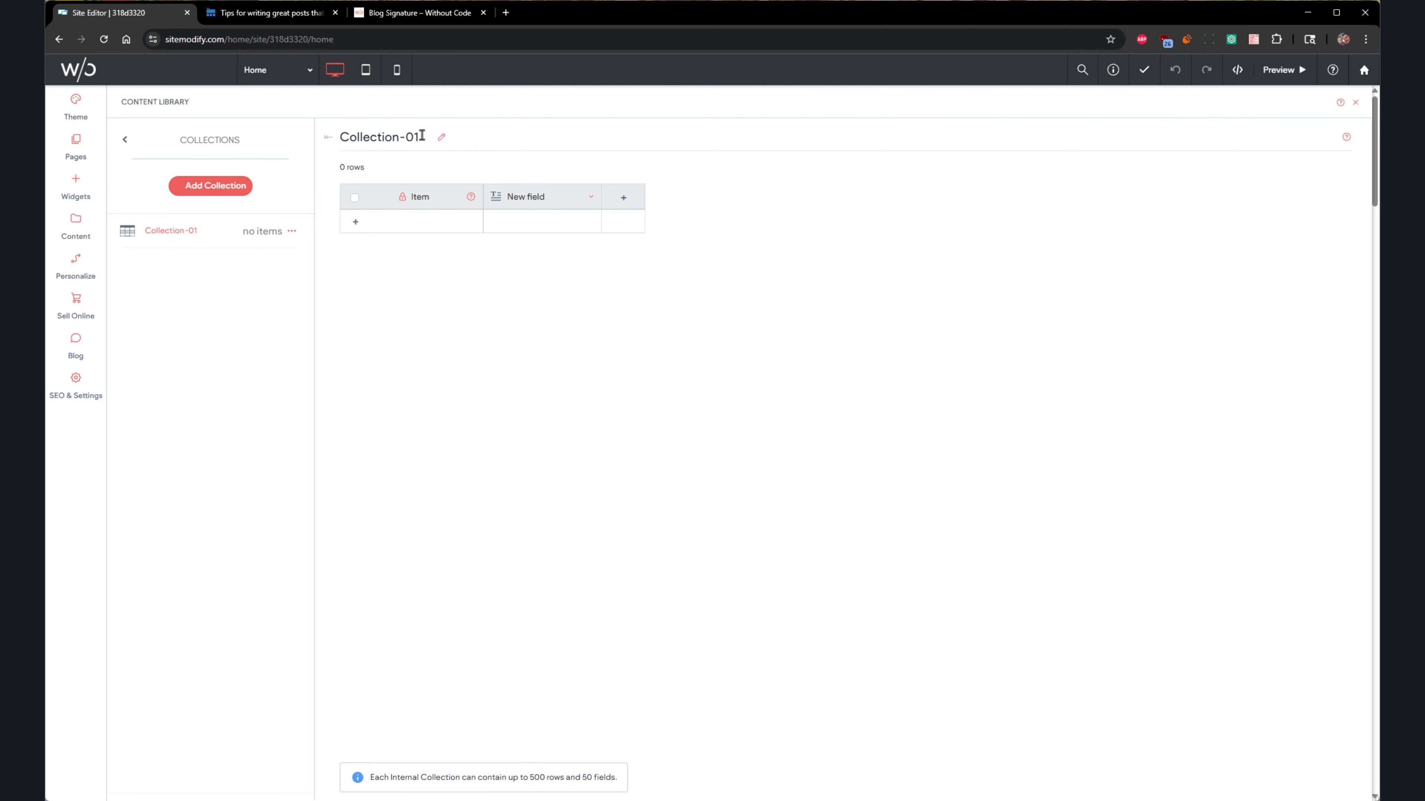
left_click_drag(420, 137, 317, 140)
type("Blog Authors")
left_click(463, 340)
Name the Blog Authors collection's new field Full Name and open its field type choices.
left_click(528, 198)
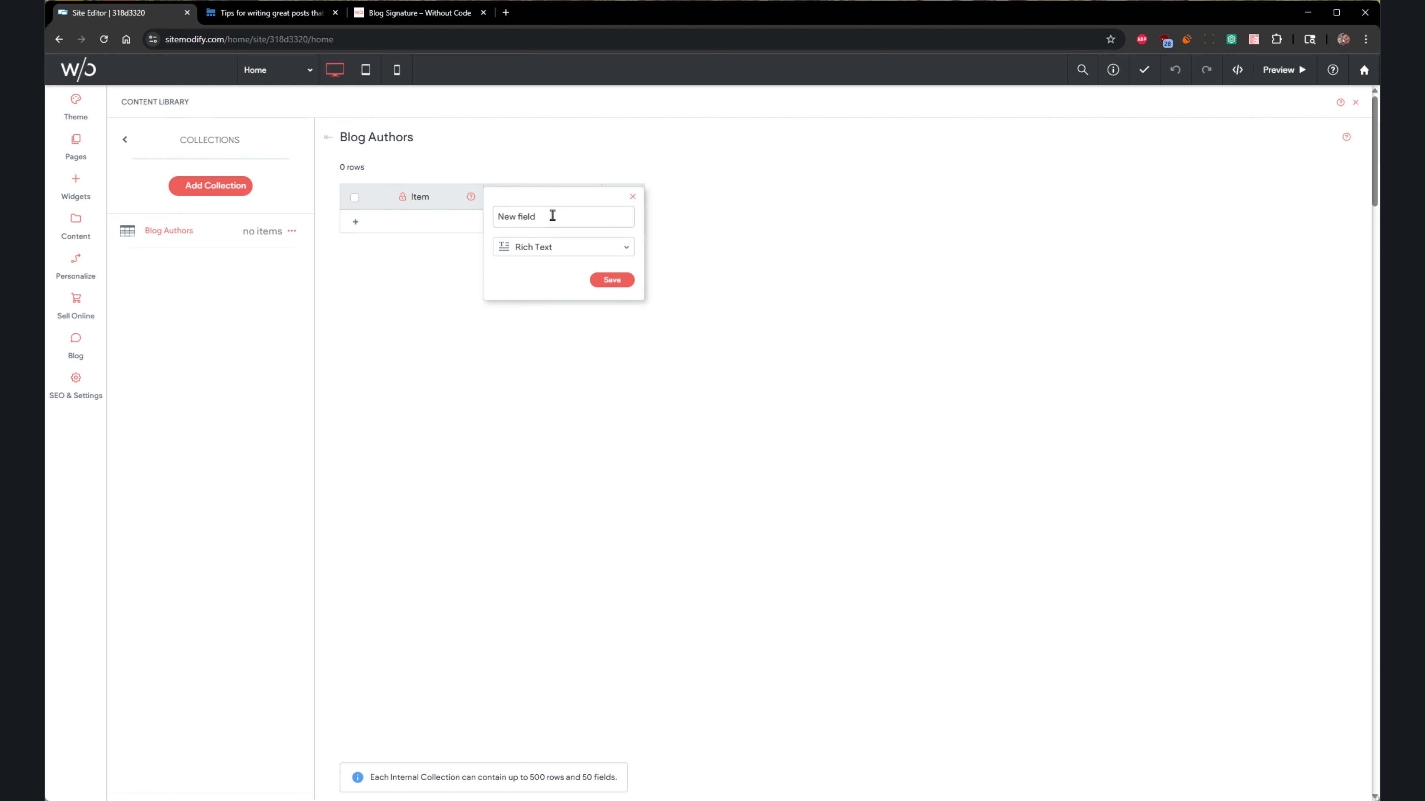
key("ctrl+a")
type("Full Name")
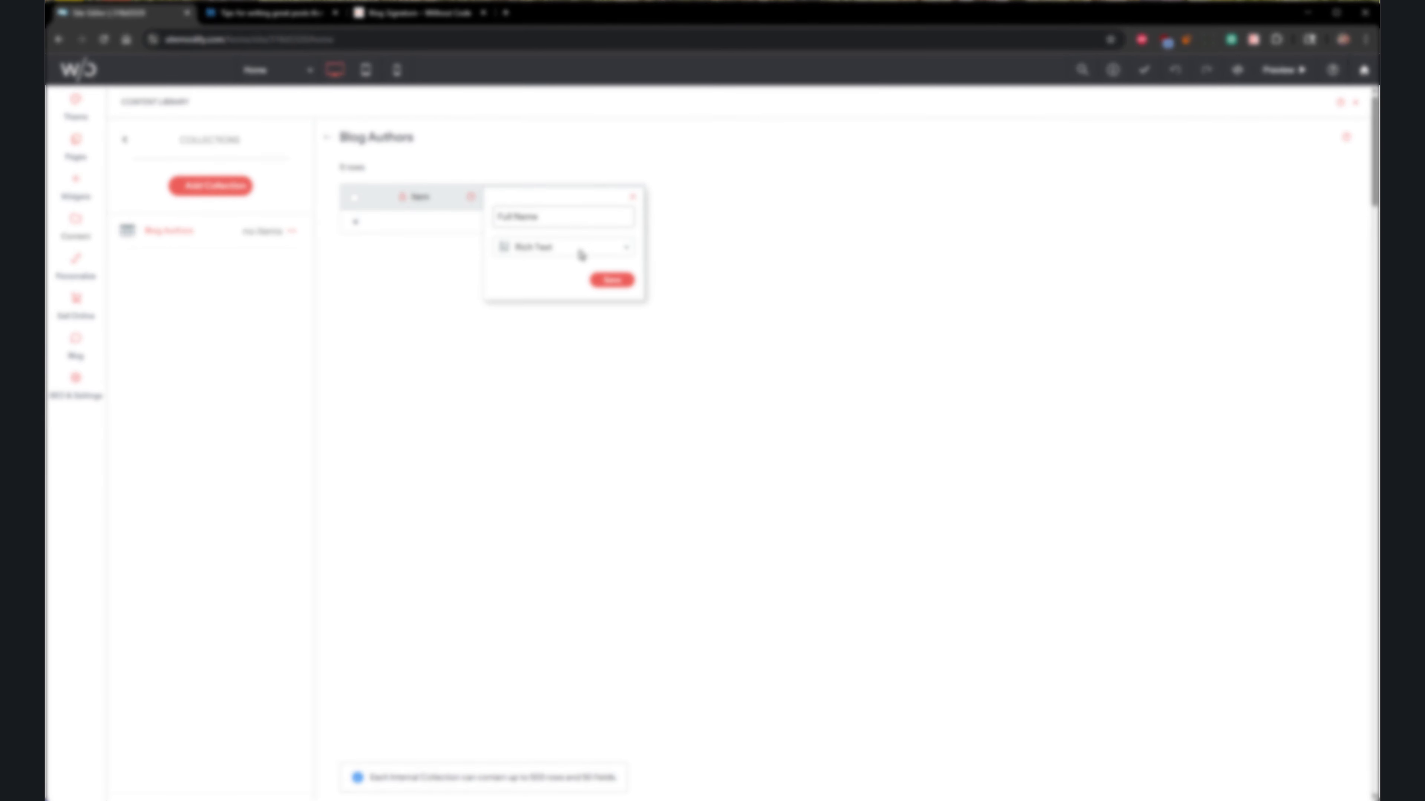
left_click(579, 251)
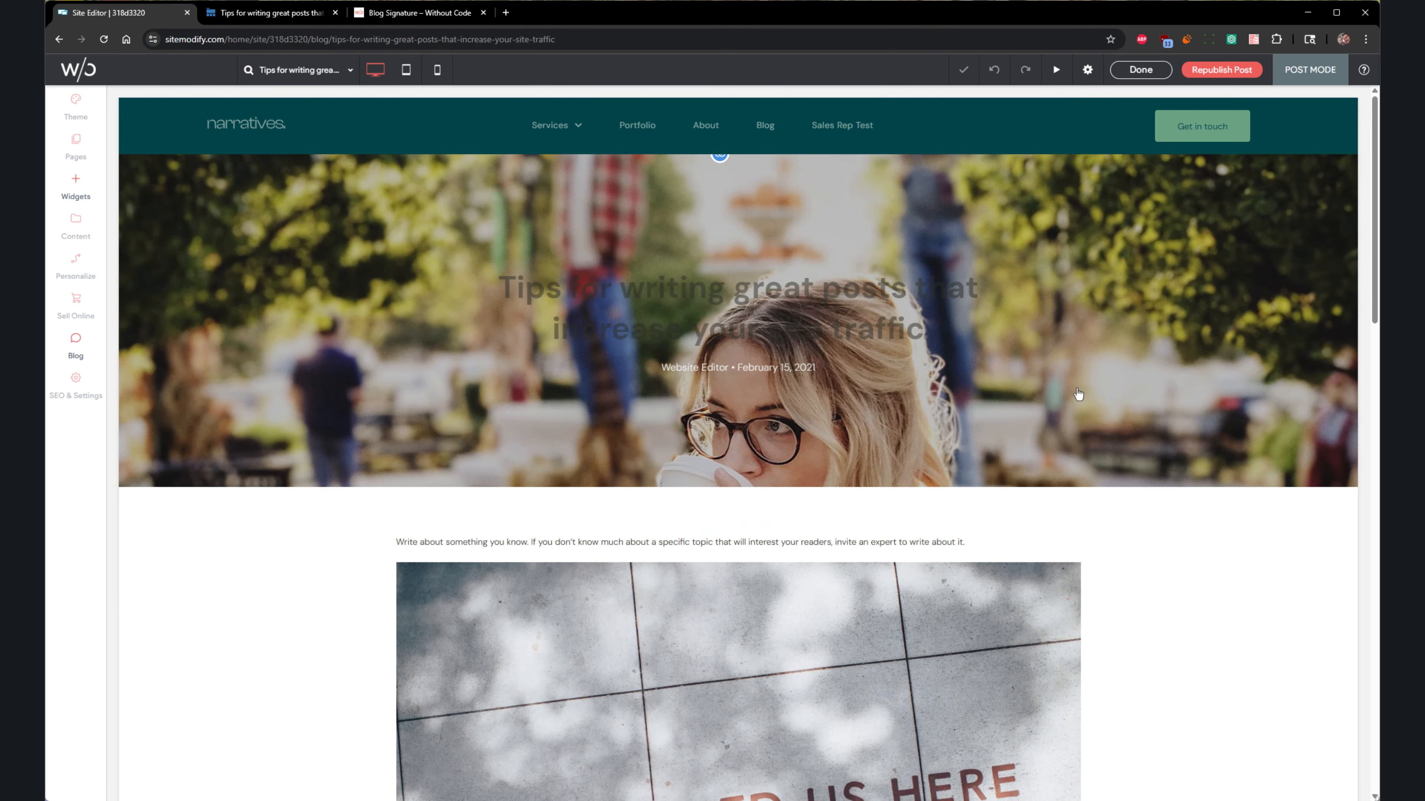
Connect the post's Blog Signature widget to the Blog Authors collection as its author data source.
scroll(811, 553, "down", 10)
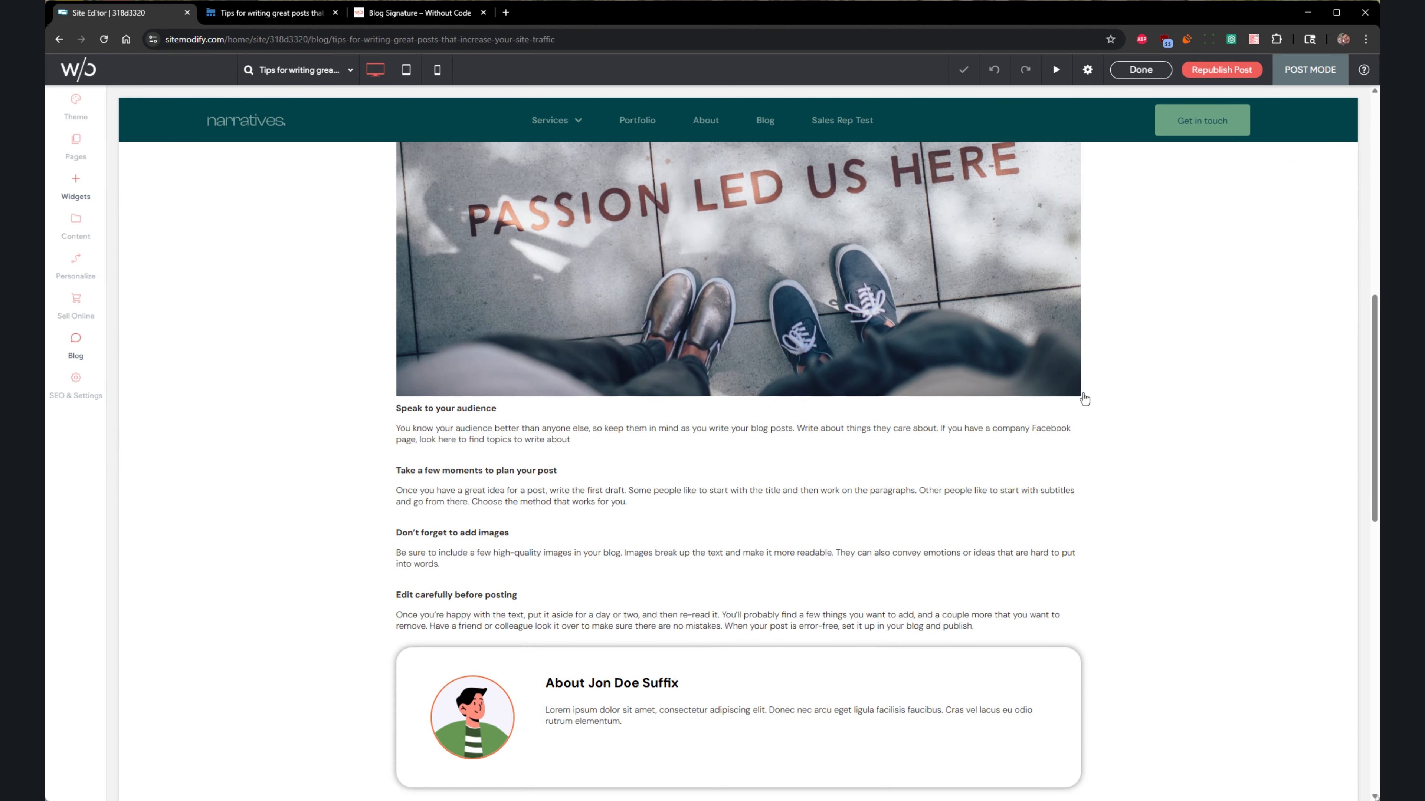
left_click(790, 559)
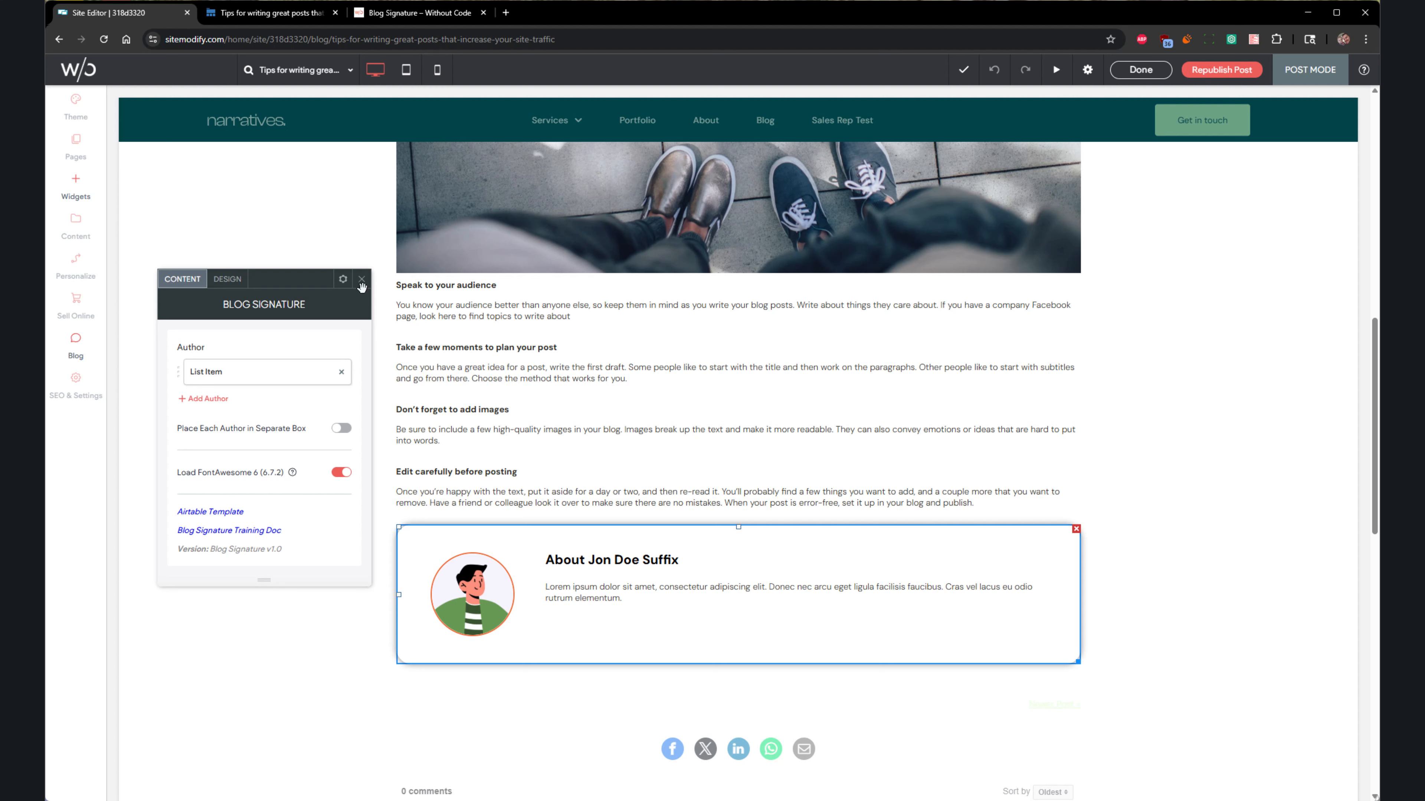
left_click(344, 281)
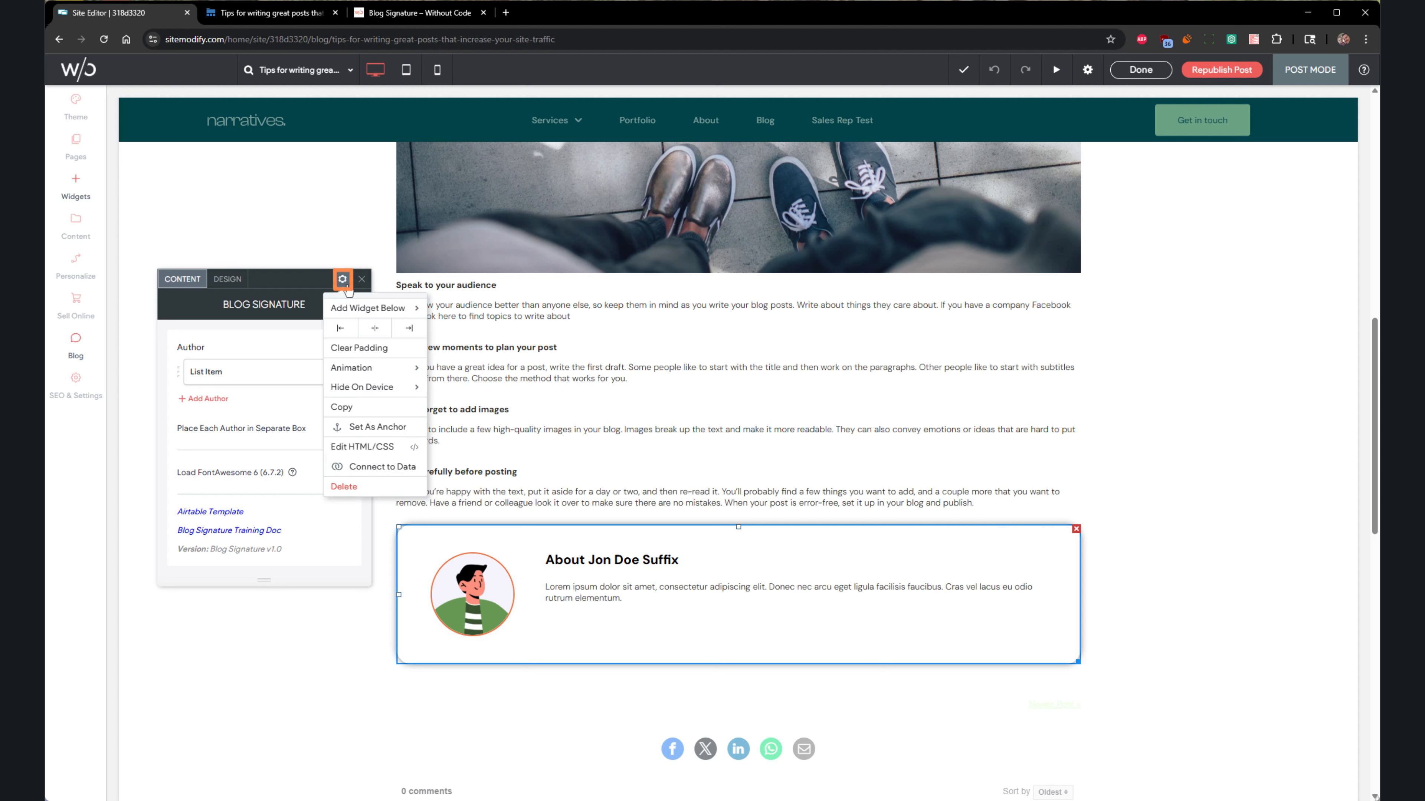
left_click(393, 475)
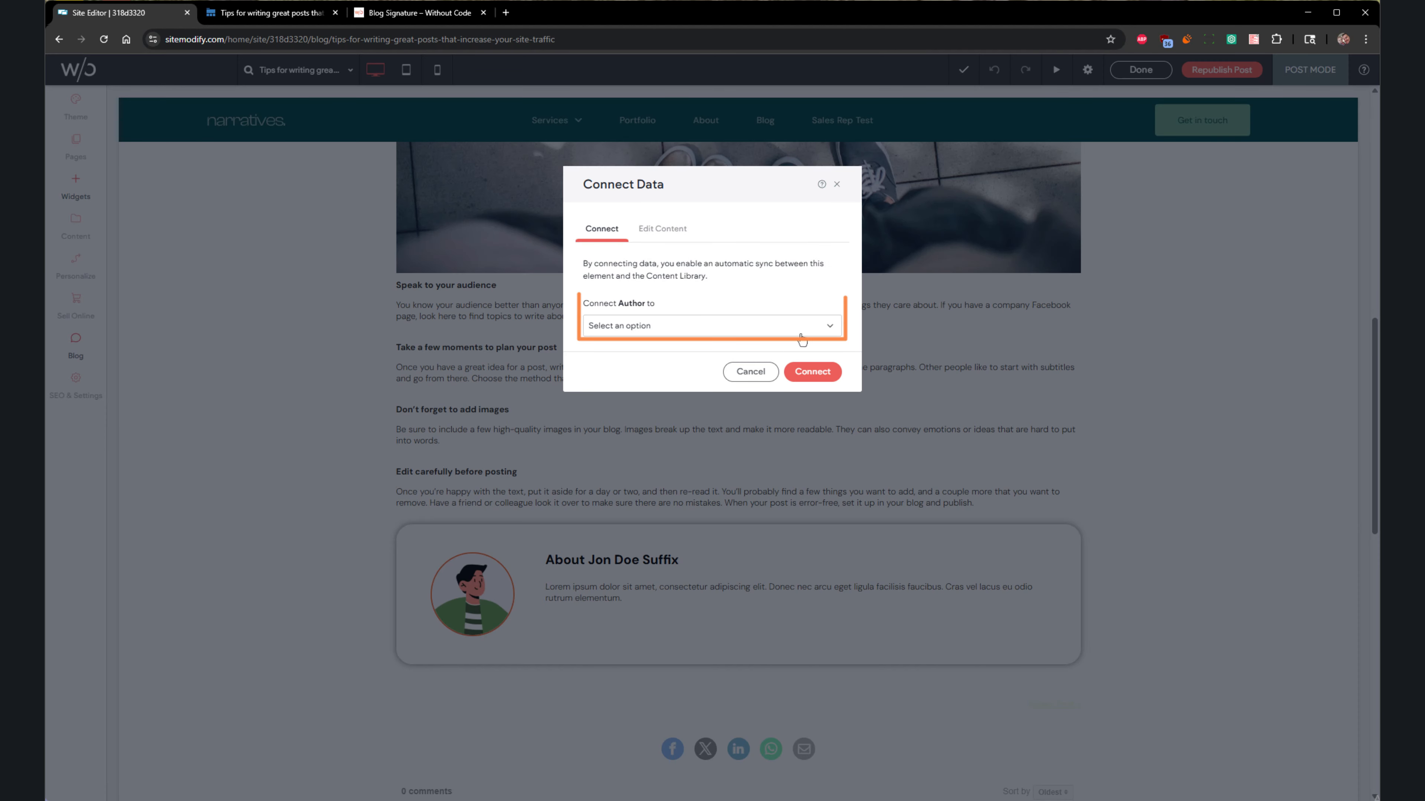
left_click(831, 330)
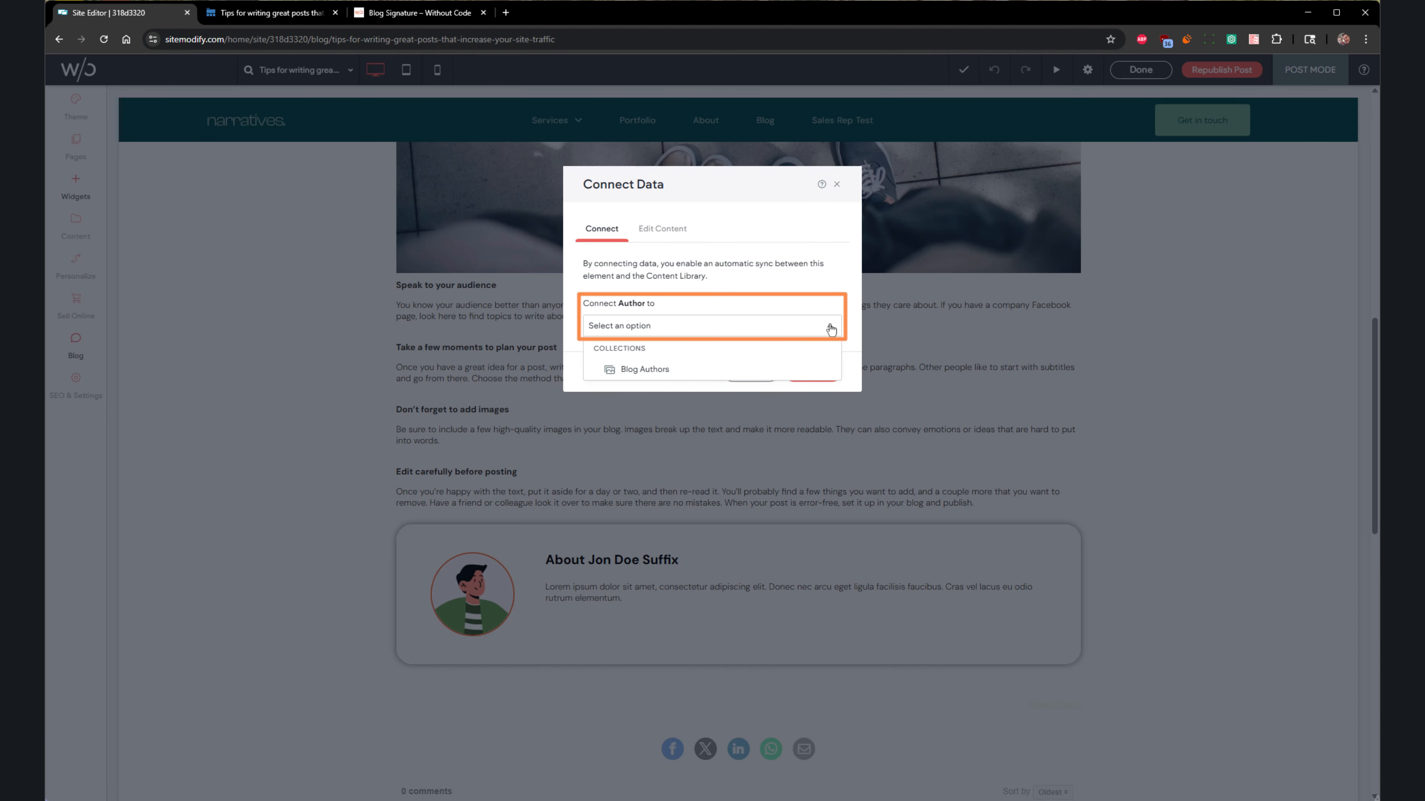
left_click(668, 370)
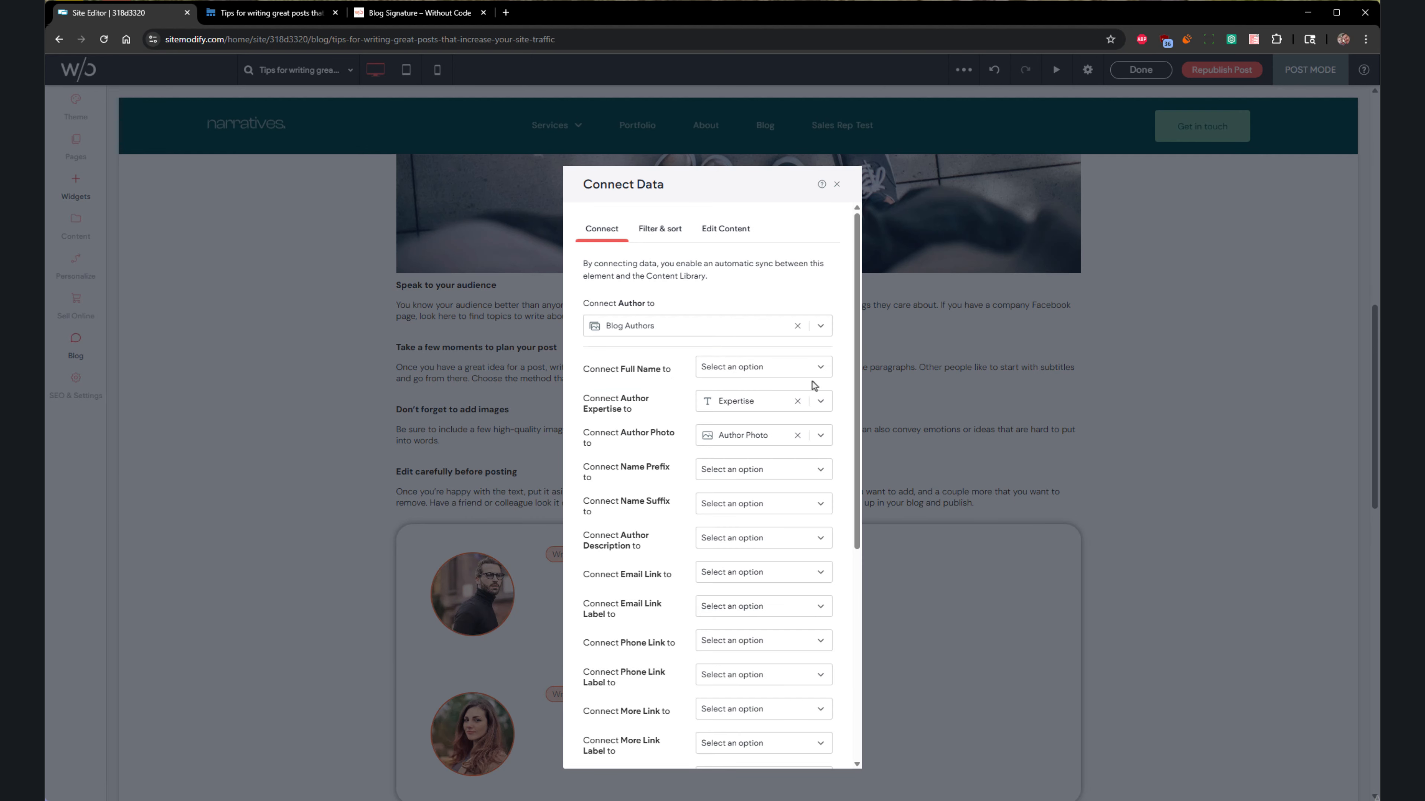
Map the widget's Full Name to the collection's Full Name field and Author Expertise to the Expertise field.
left_click(820, 368)
left_click(729, 387)
left_click(818, 401)
scroll(772, 505, "down", 5)
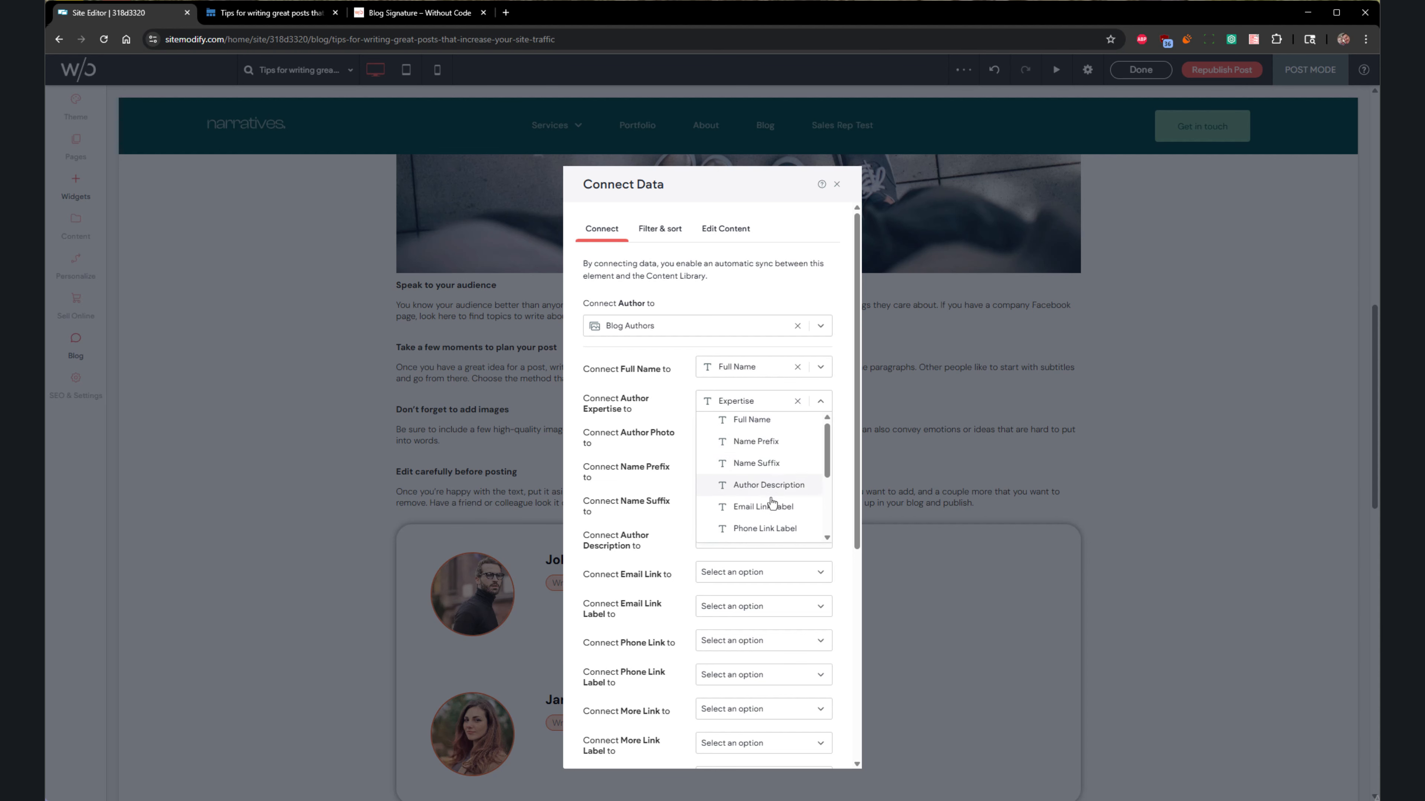
scroll(771, 509, "up", 2)
scroll(771, 509, "down", 2)
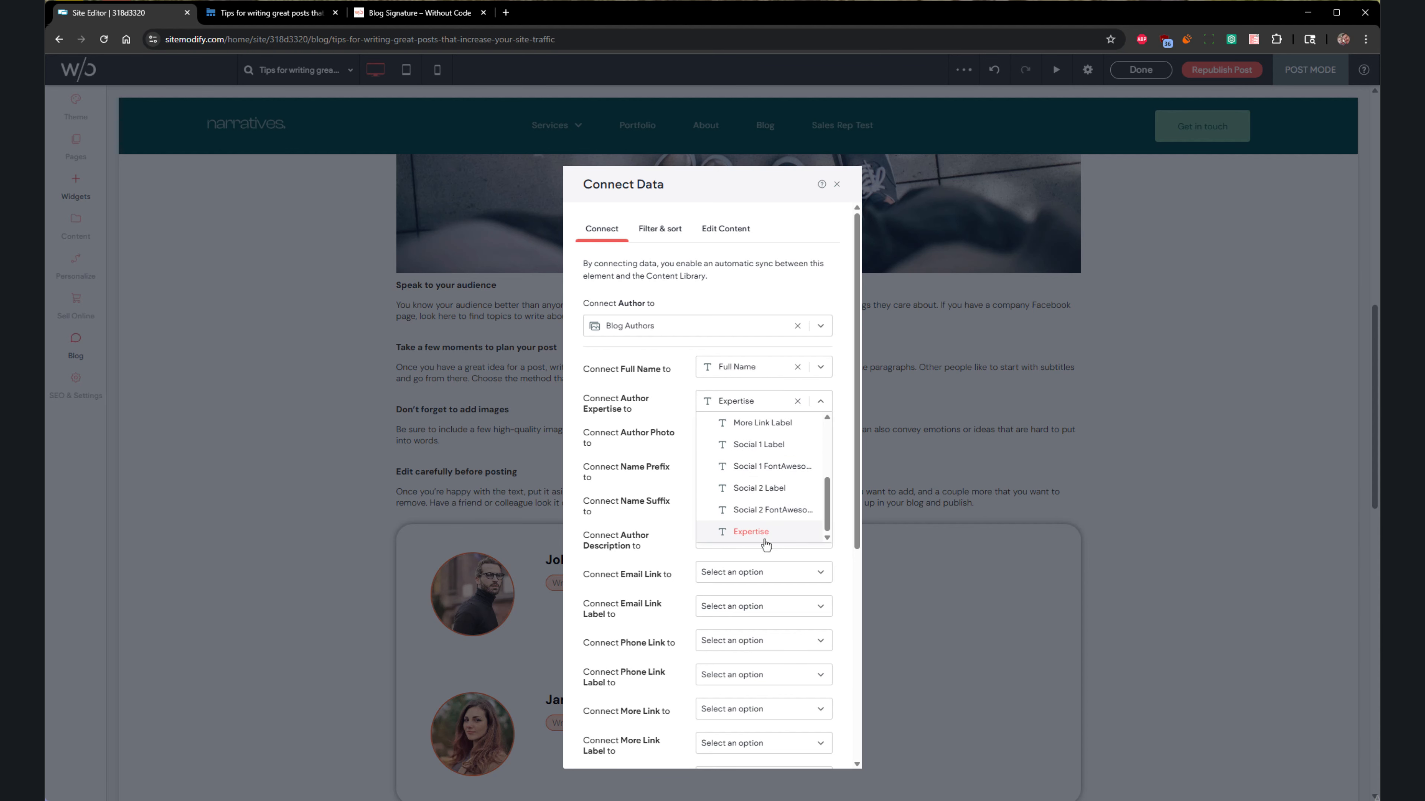
left_click(757, 536)
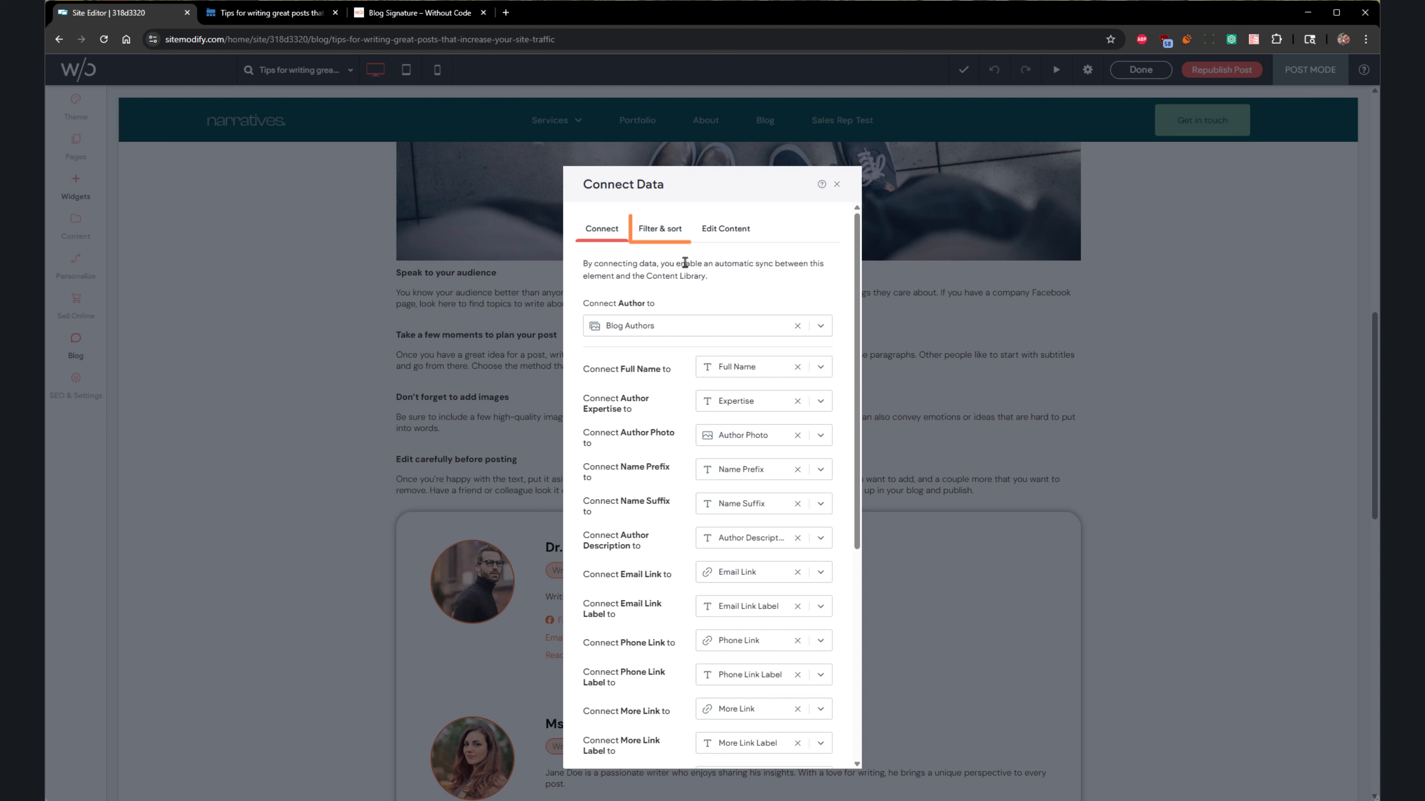
Add a fixed filter where Full Name Is the post author's full name, and finish the data connection.
left_click(666, 241)
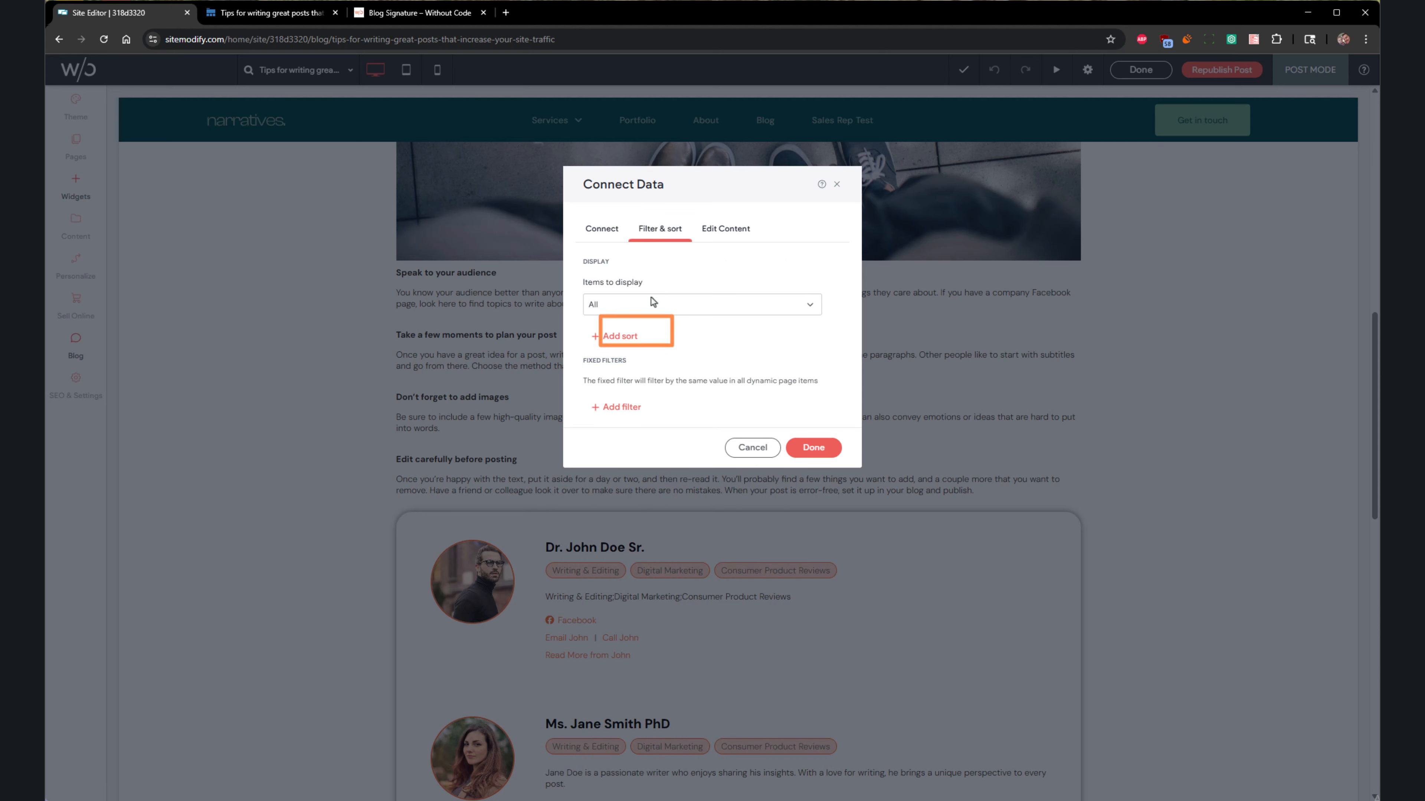
left_click(621, 406)
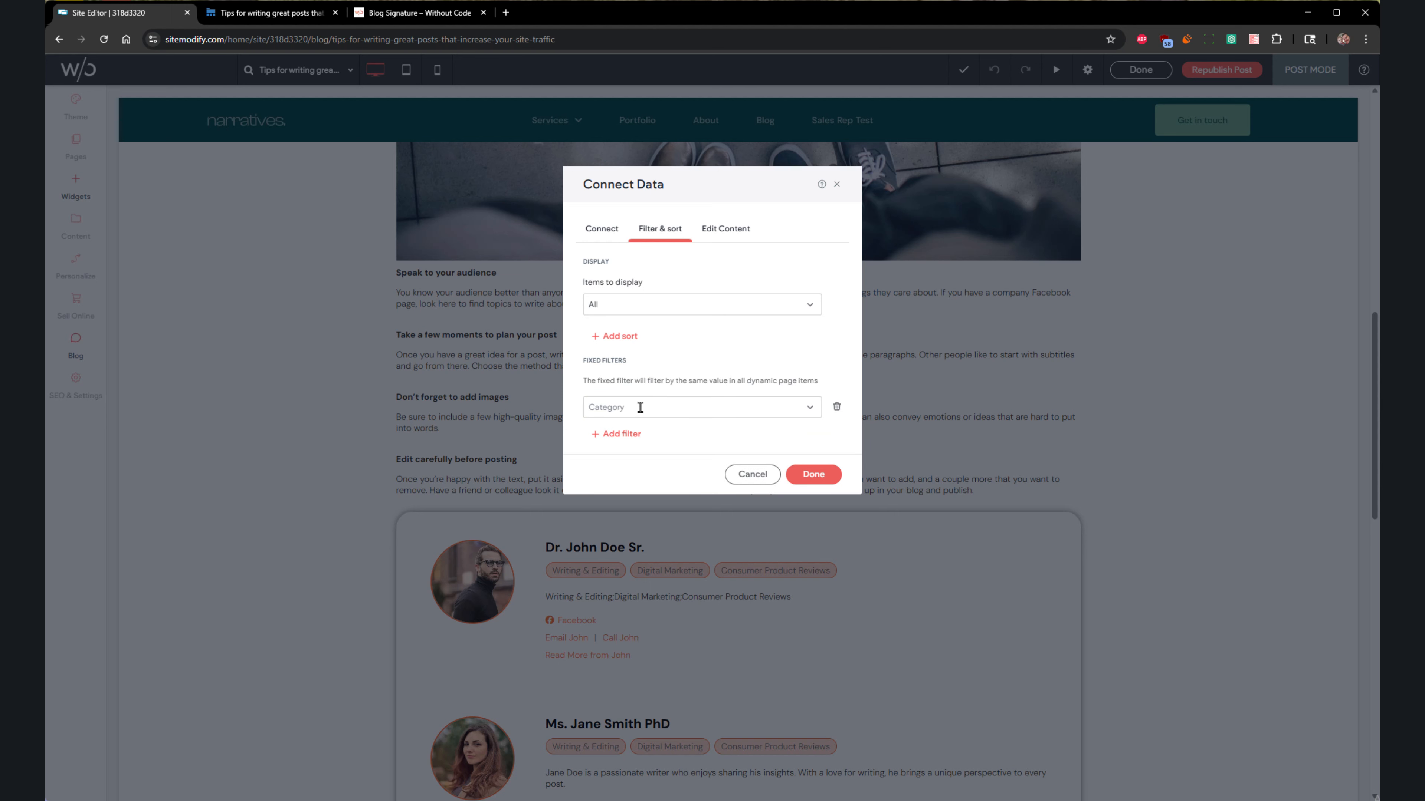
left_click(807, 413)
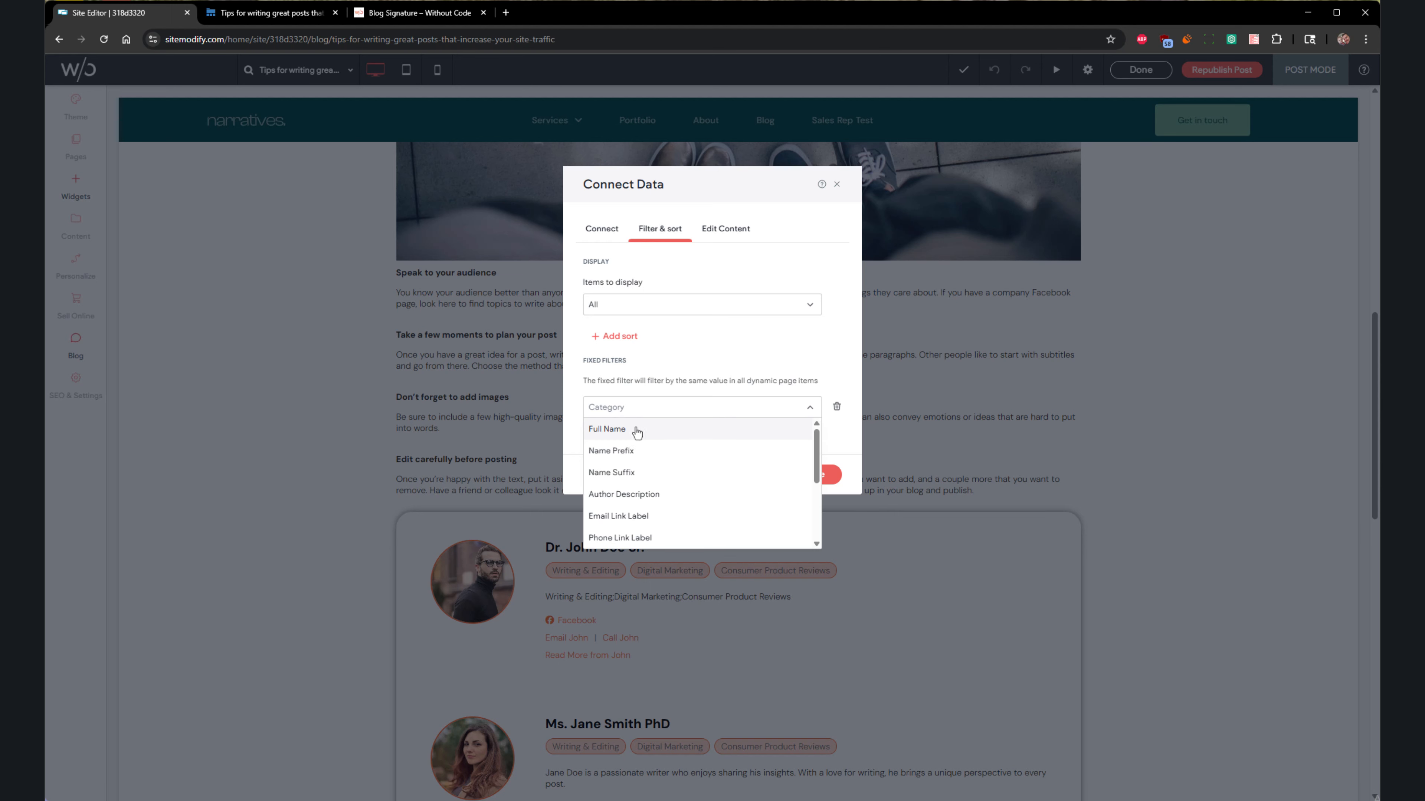
left_click(612, 429)
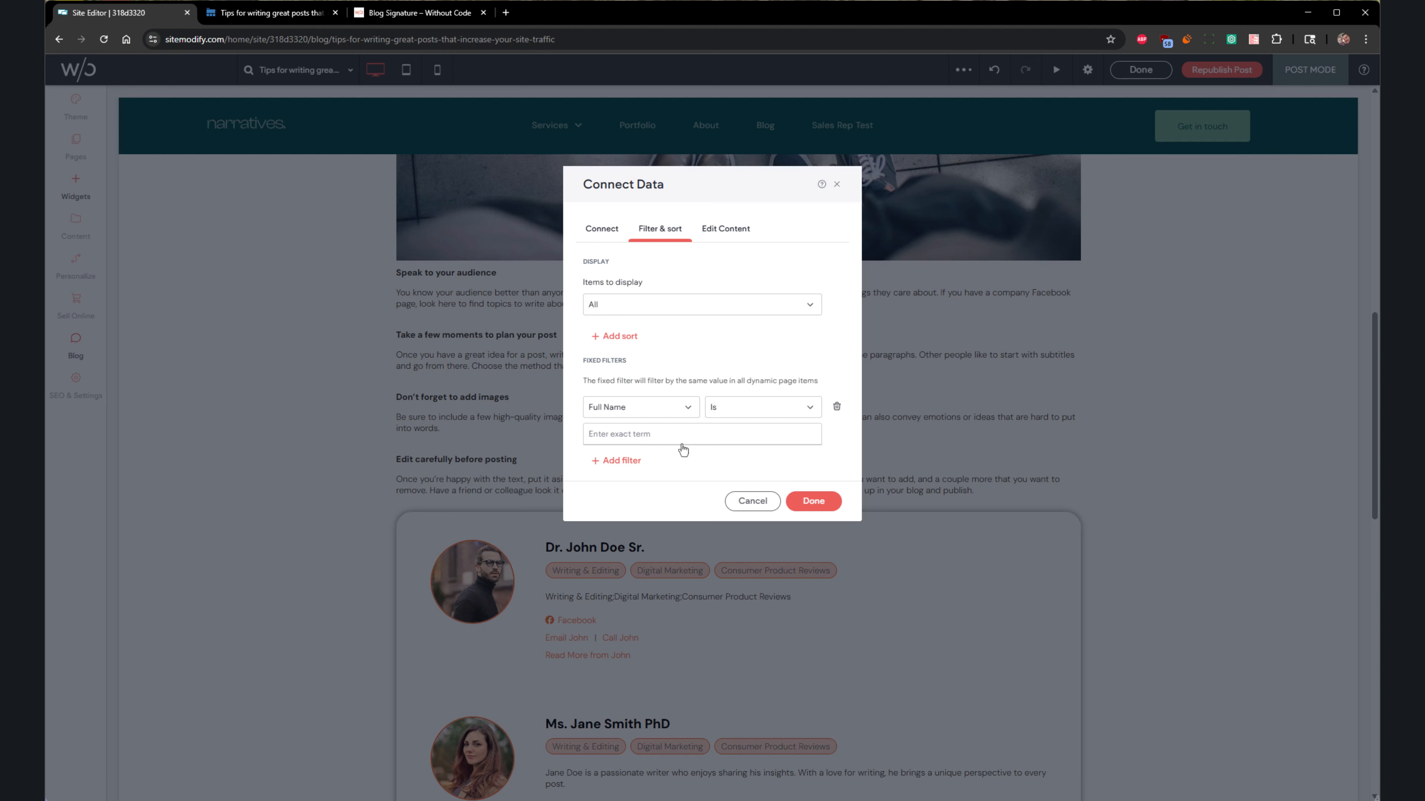
type("John Doe")
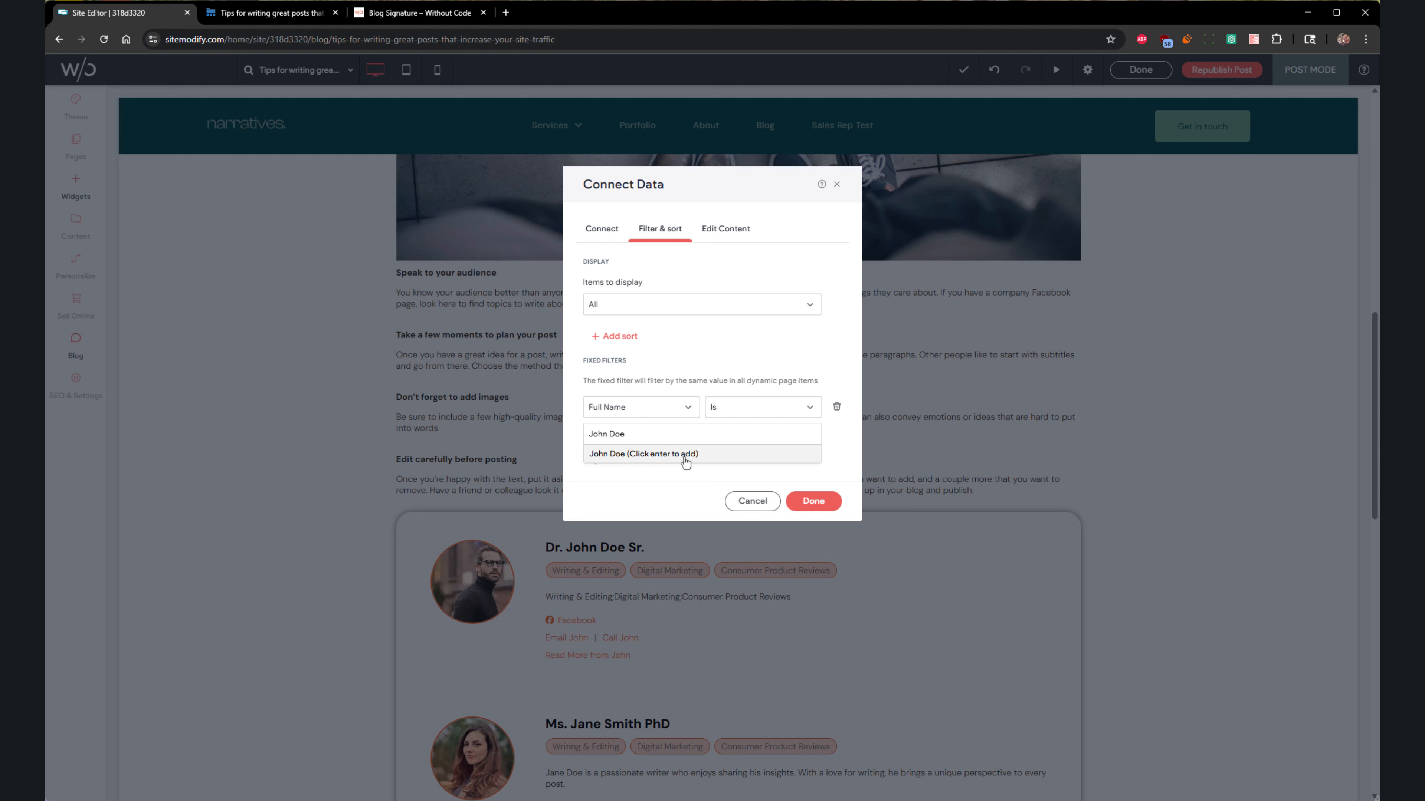
left_click(685, 460)
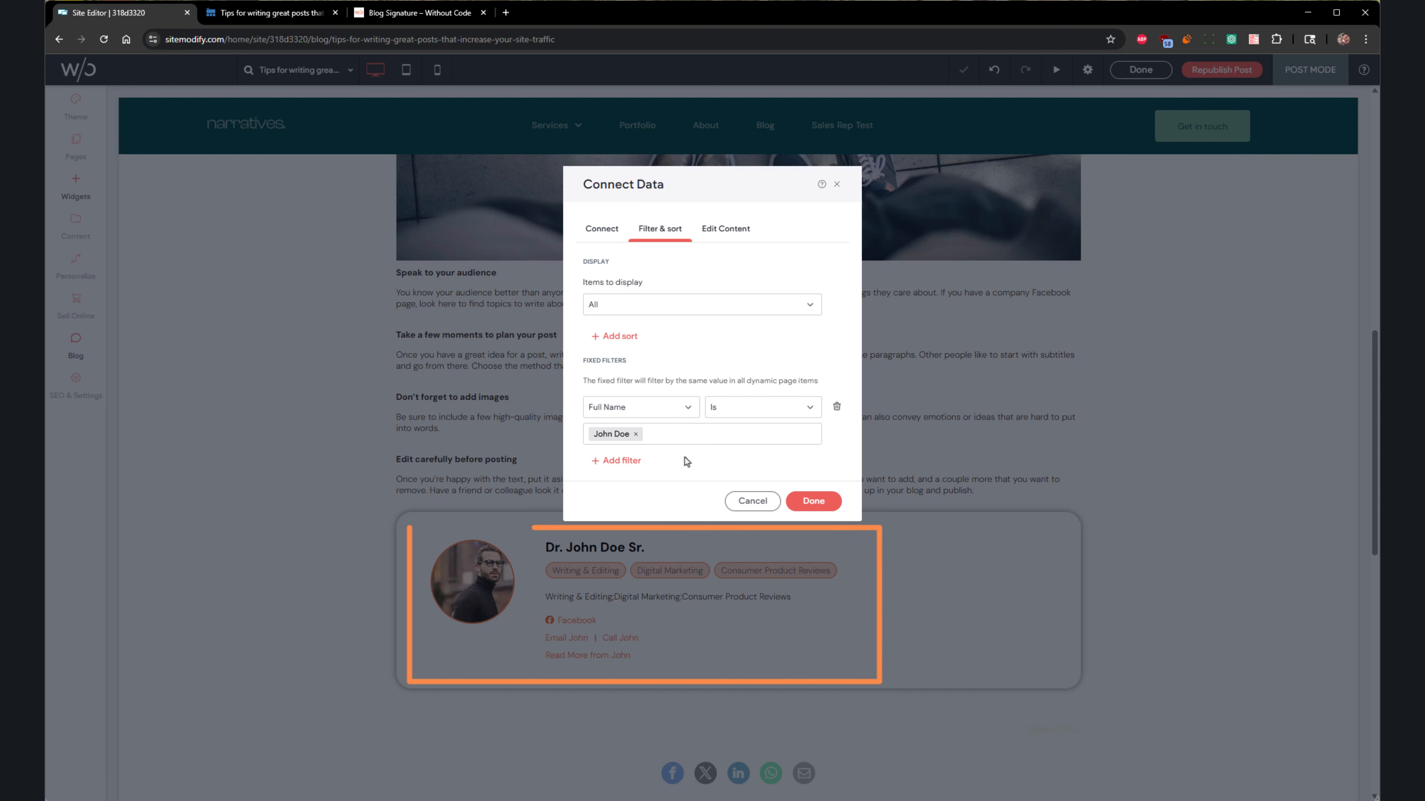
left_click(835, 504)
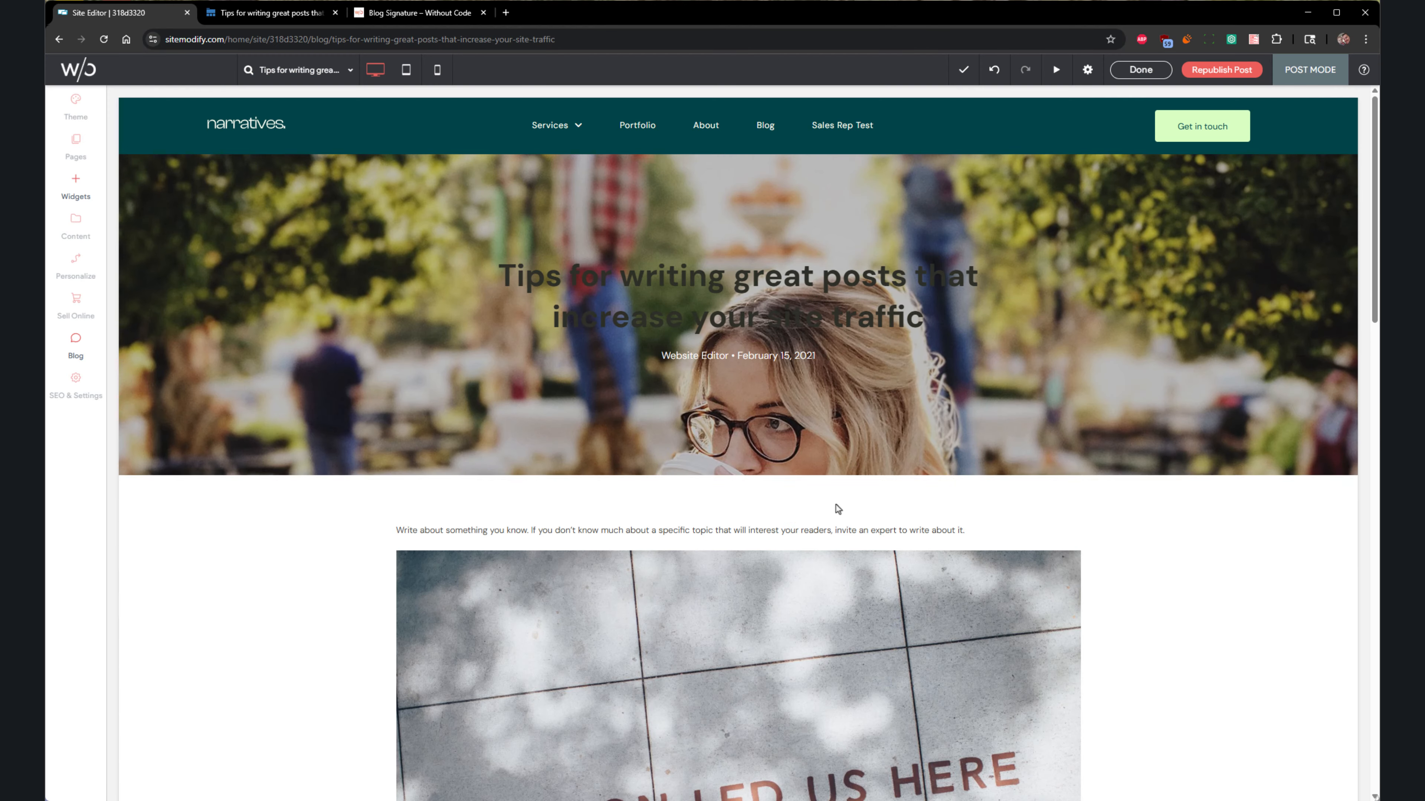
Open the design settings of the connected Blog Signature widget and lengthen the settings window.
scroll(848, 507, "down", 3)
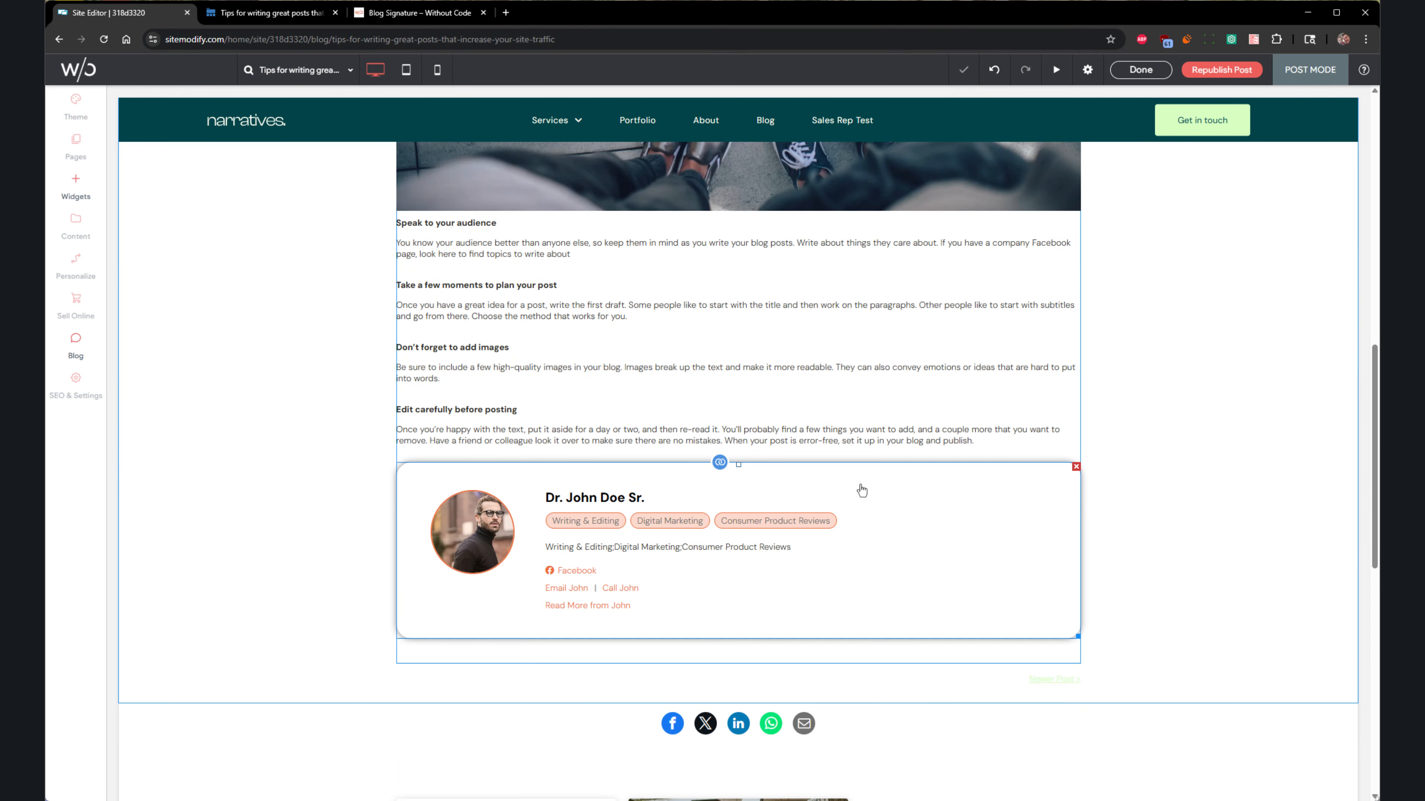
left_click(871, 499)
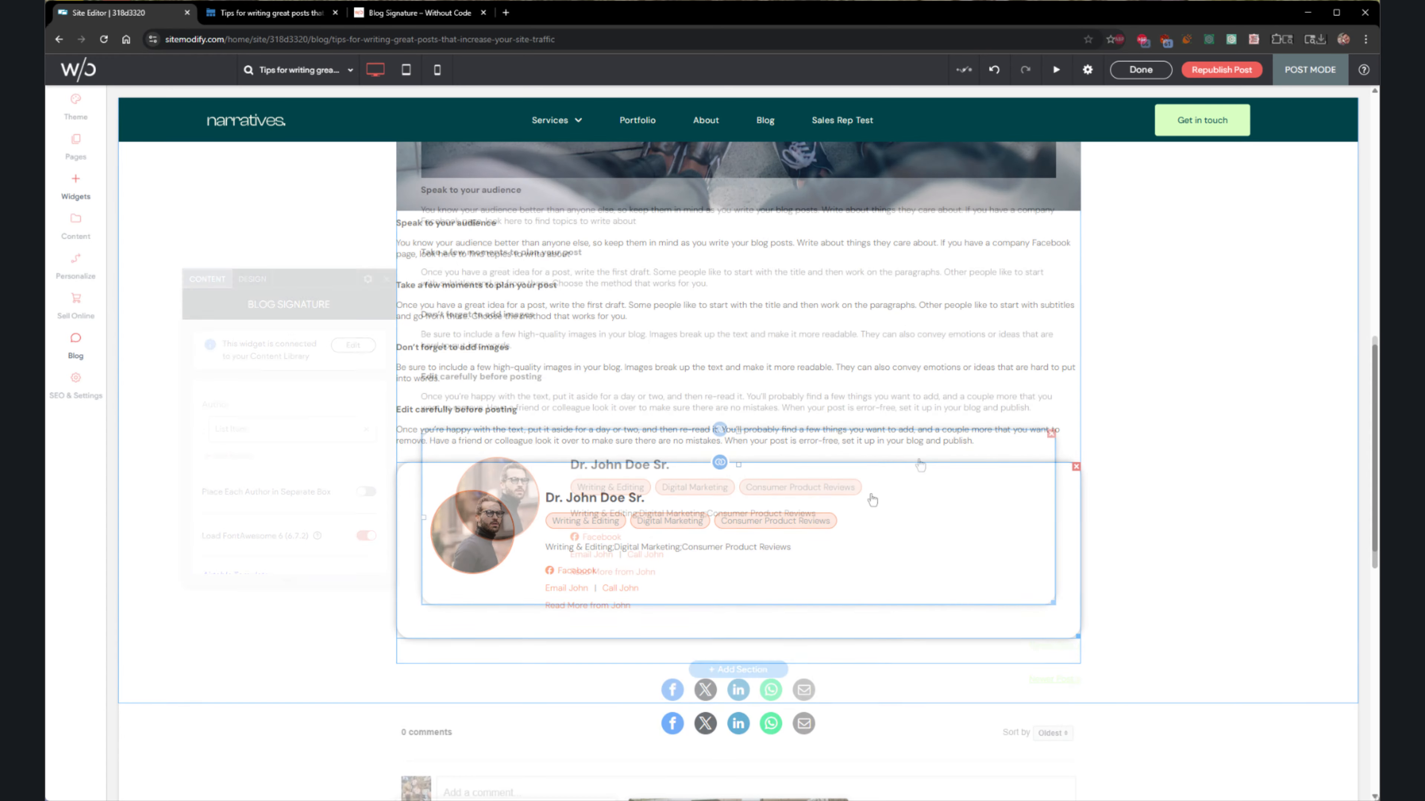
left_click(247, 282)
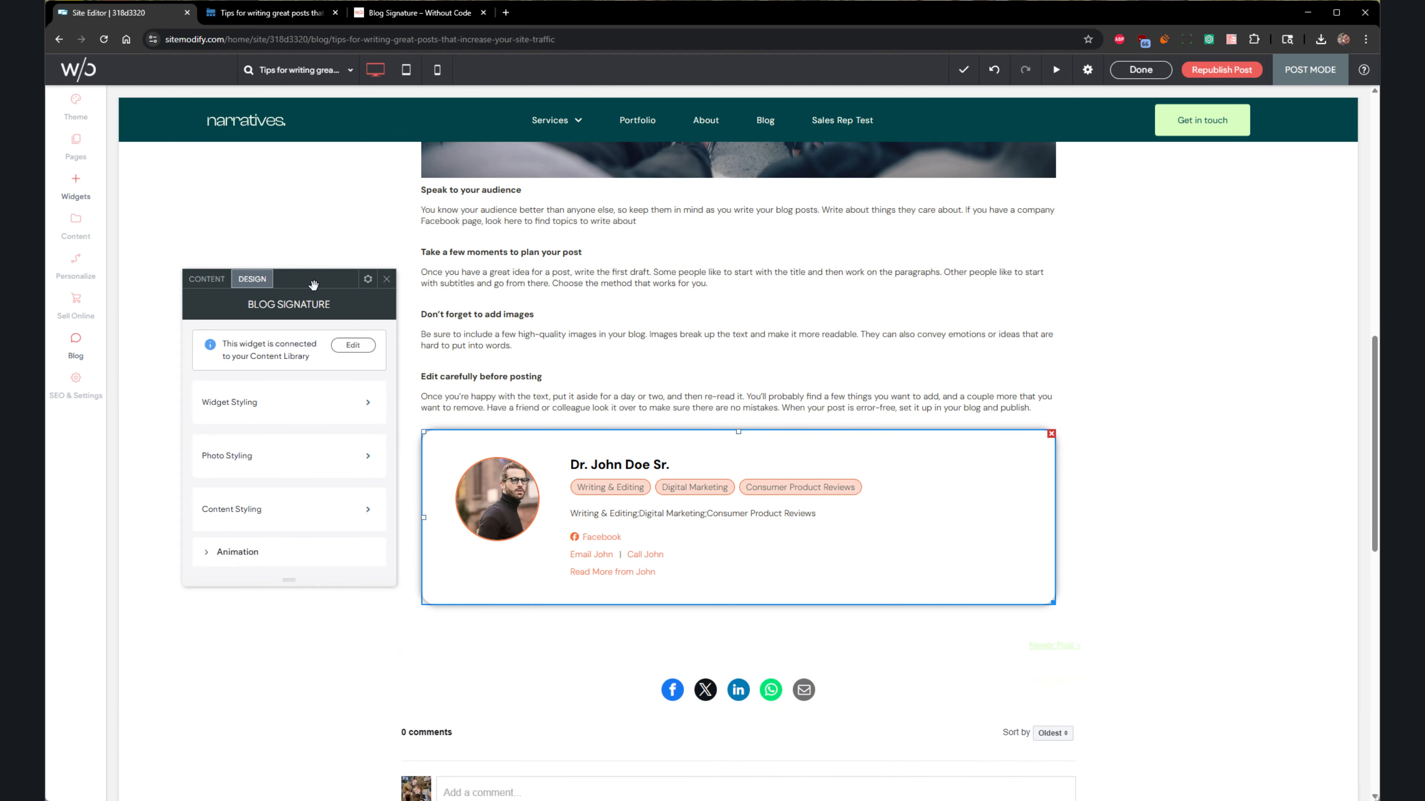
left_click_drag(296, 578, 293, 637)
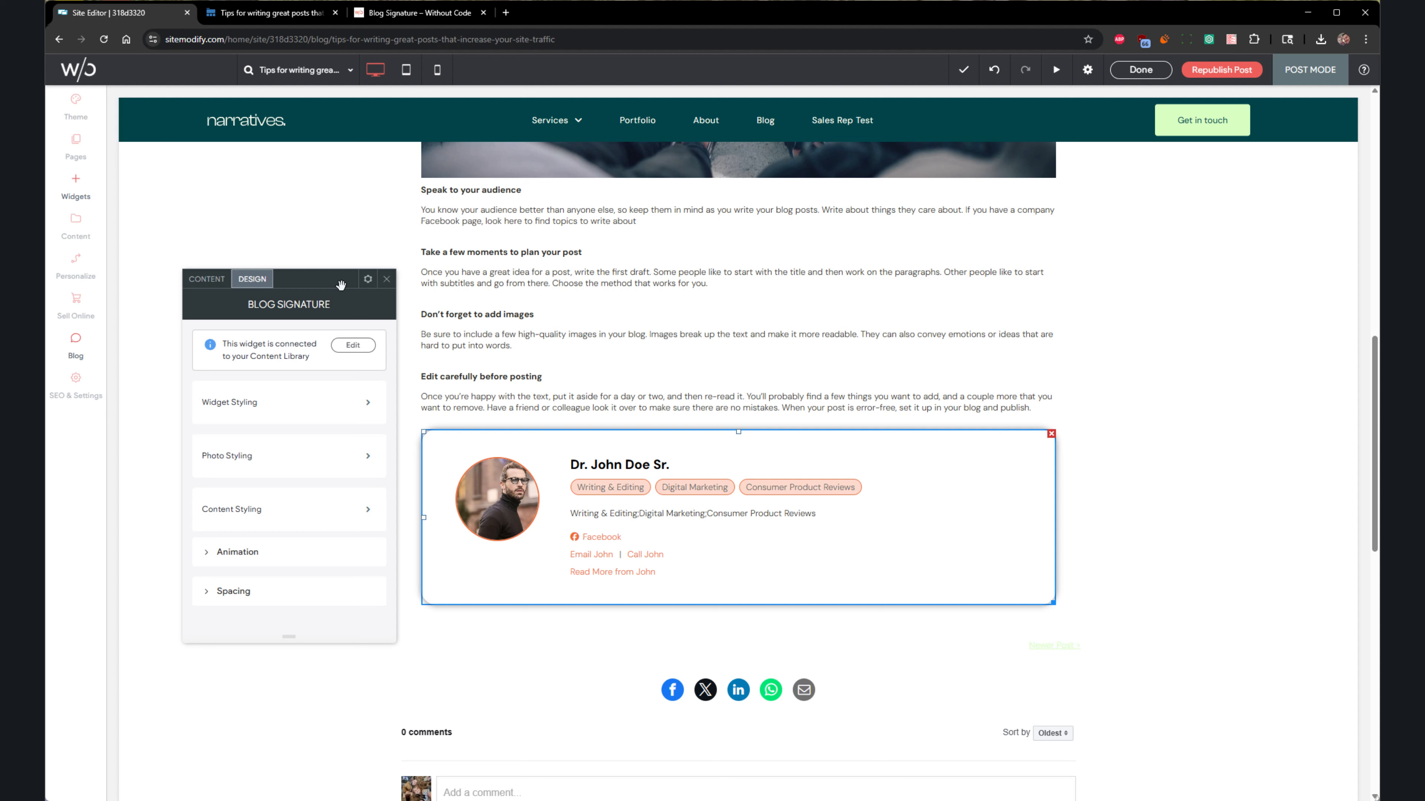
In the widget styling, give the signature box a 2 px top border and set the shadow blur to 0.
left_click(341, 409)
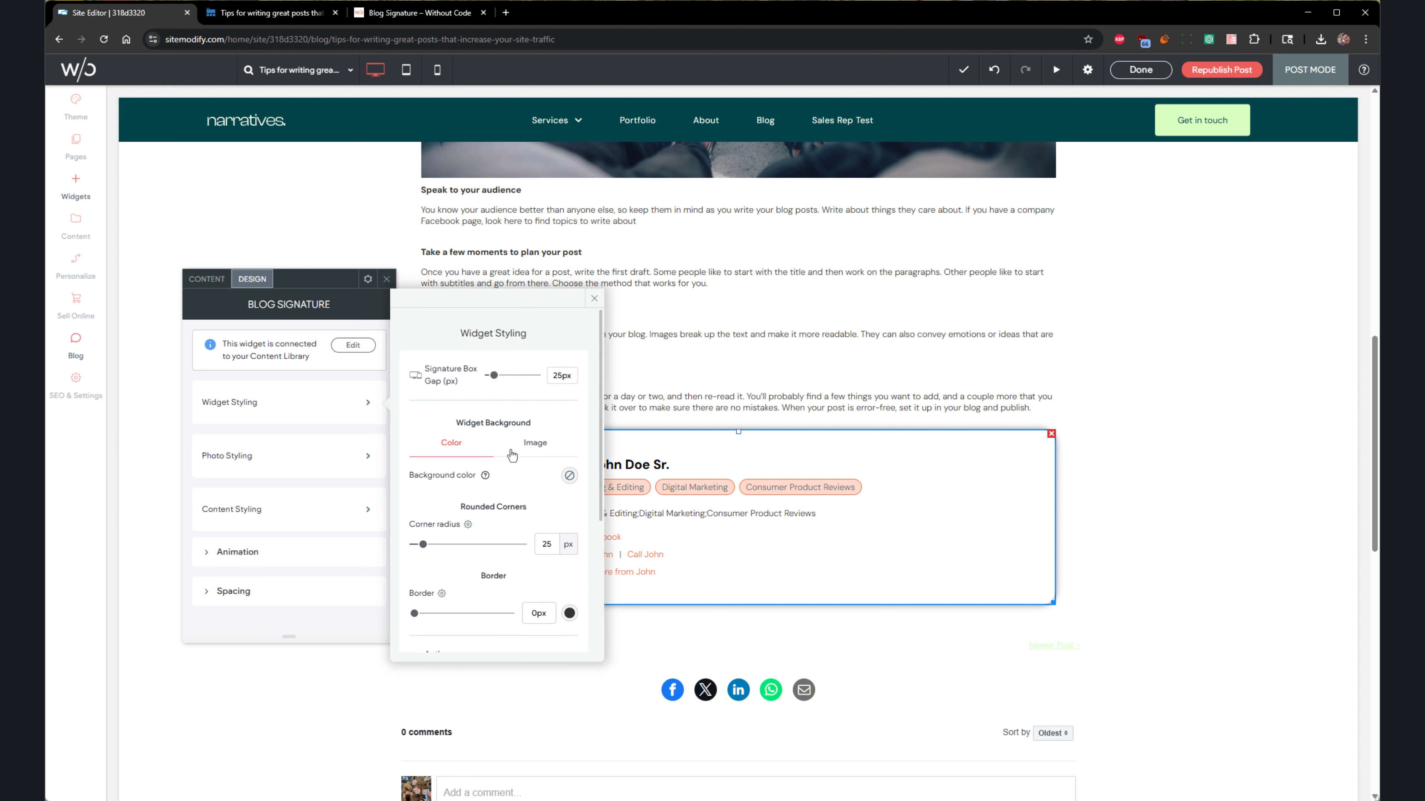
scroll(550, 462, "down", 2)
scroll(550, 462, "down", 1)
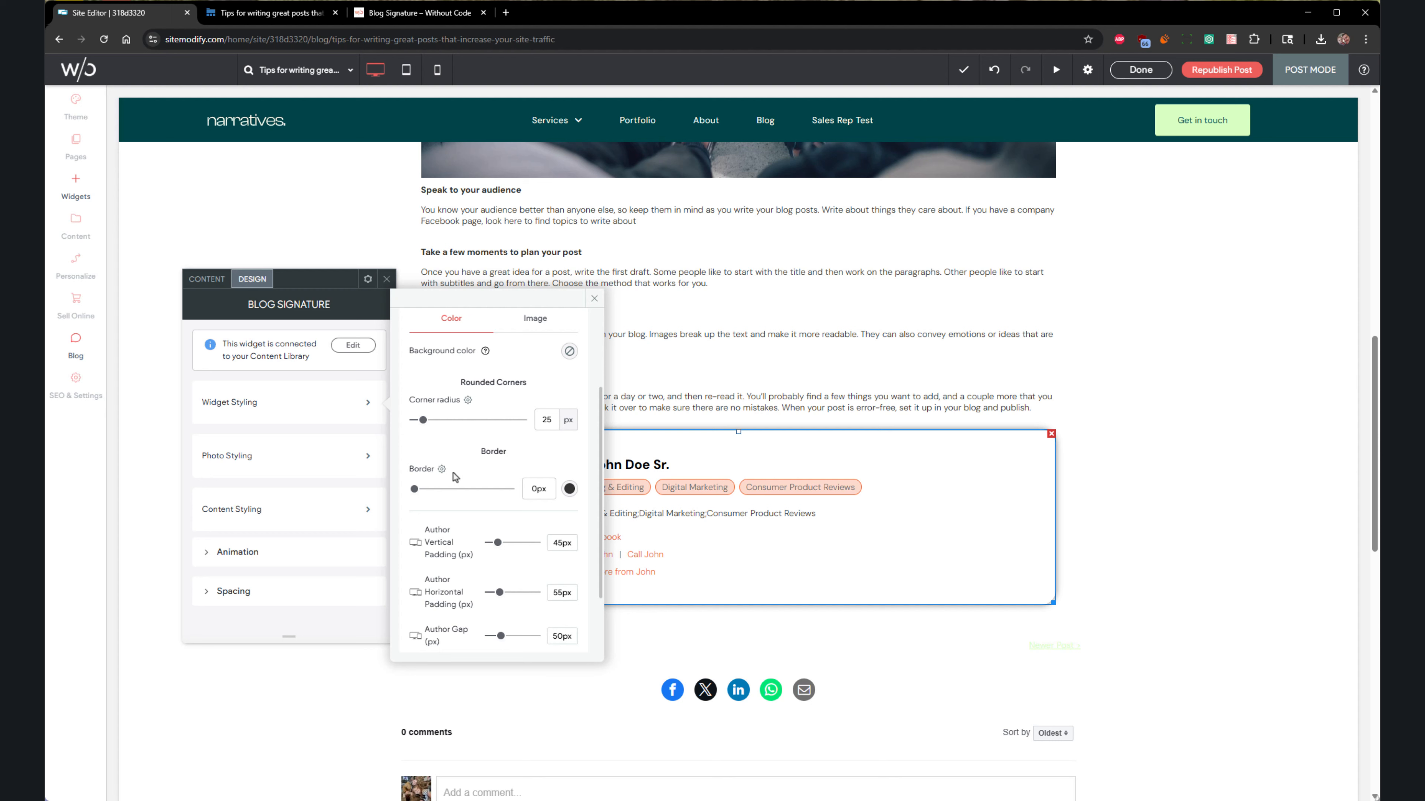
left_click(442, 470)
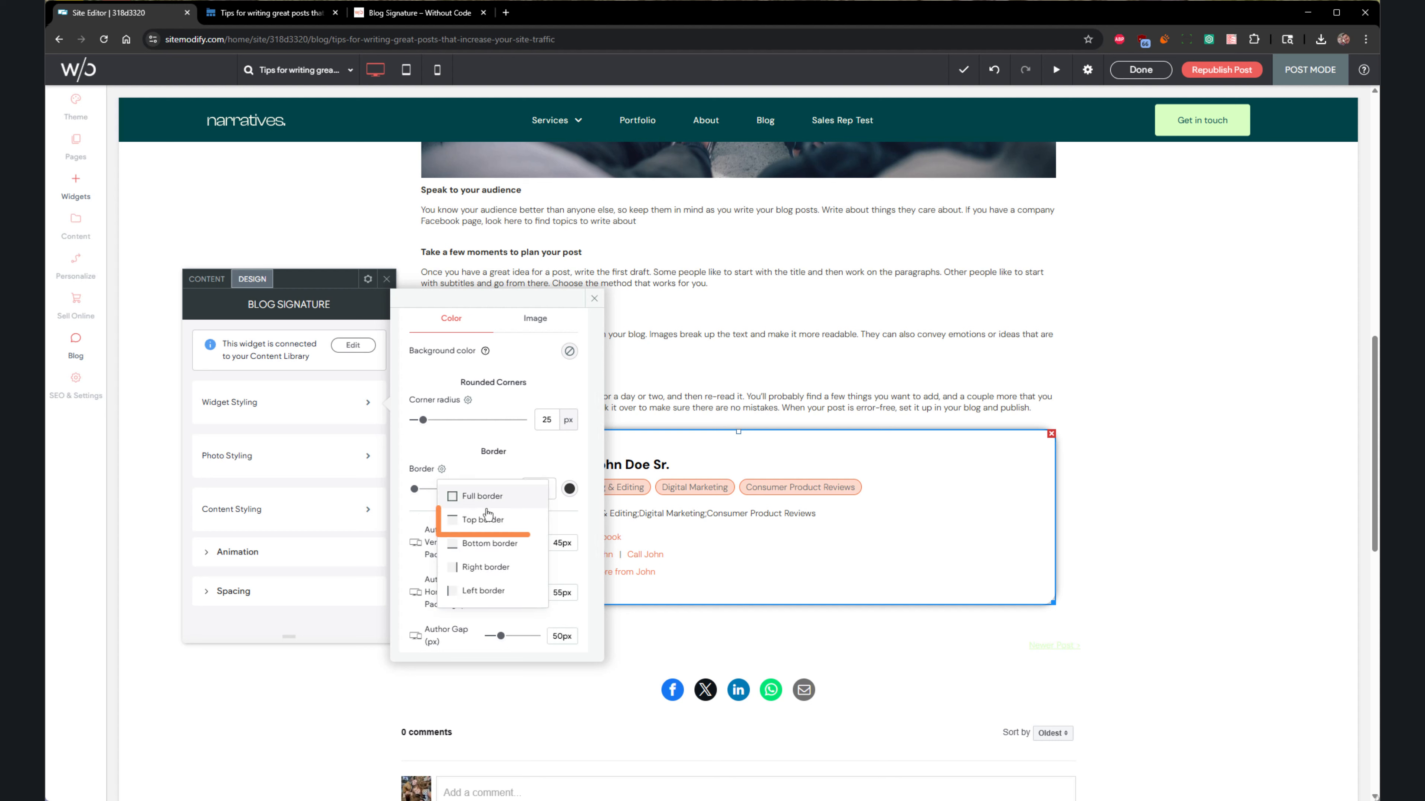
left_click(508, 520)
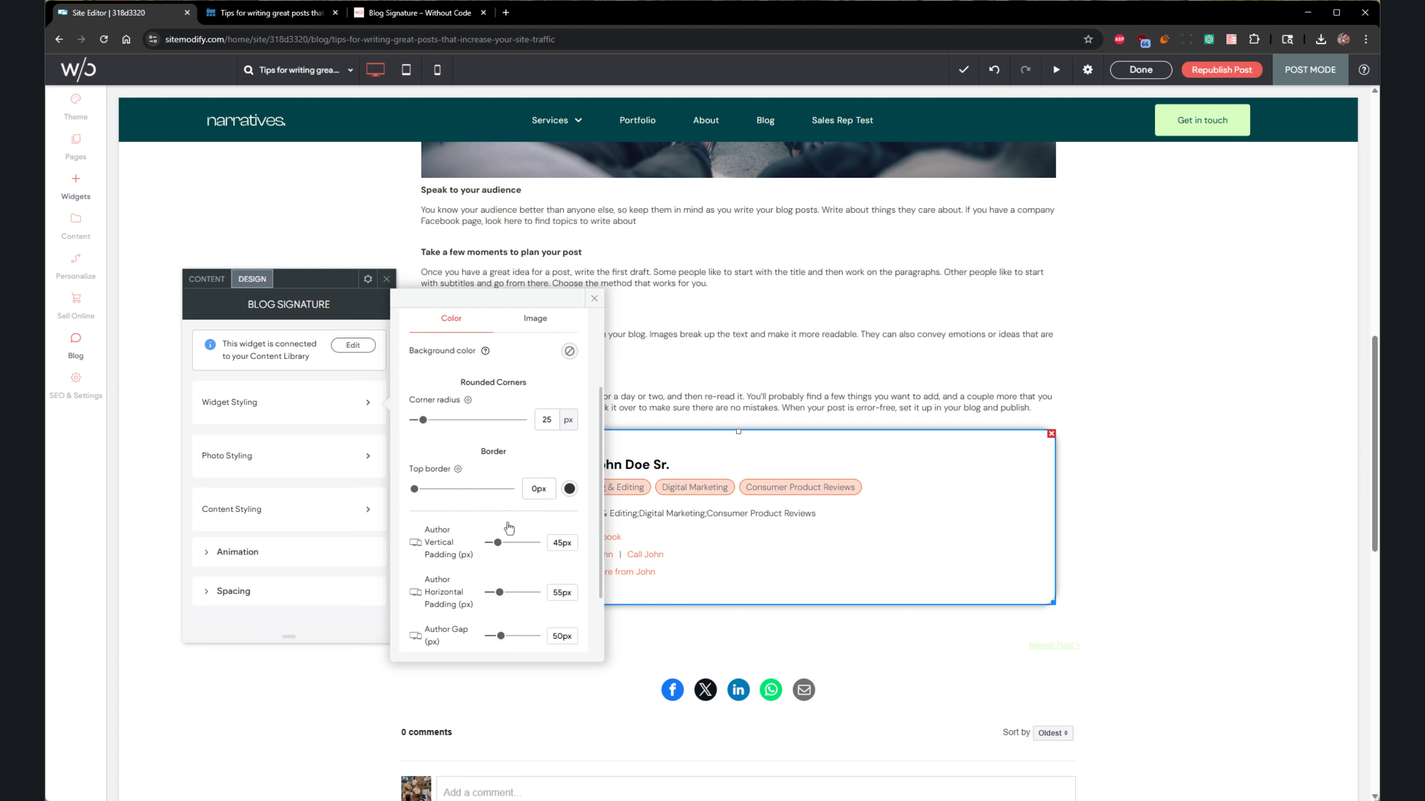
left_click(538, 489)
type("2")
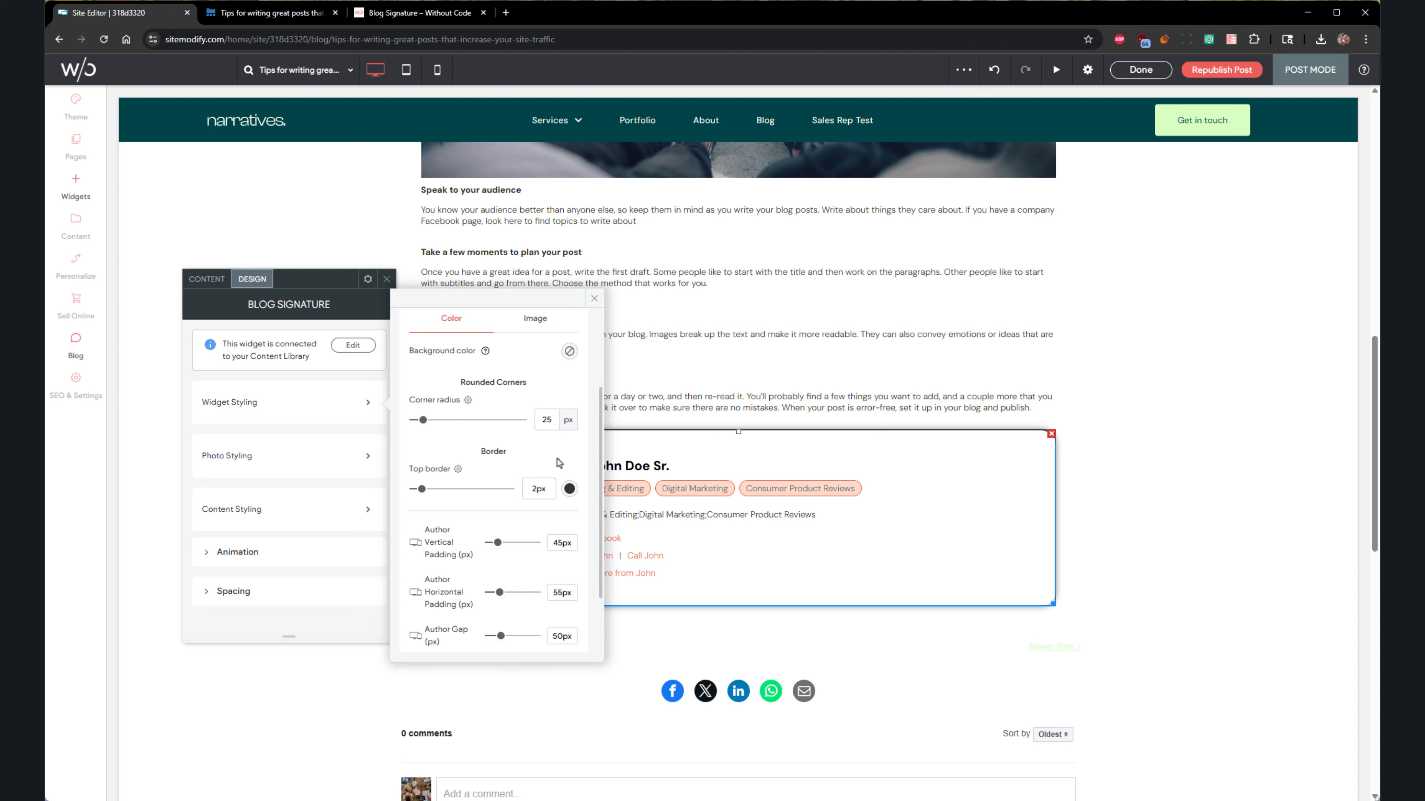
scroll(558, 463, "down", 3)
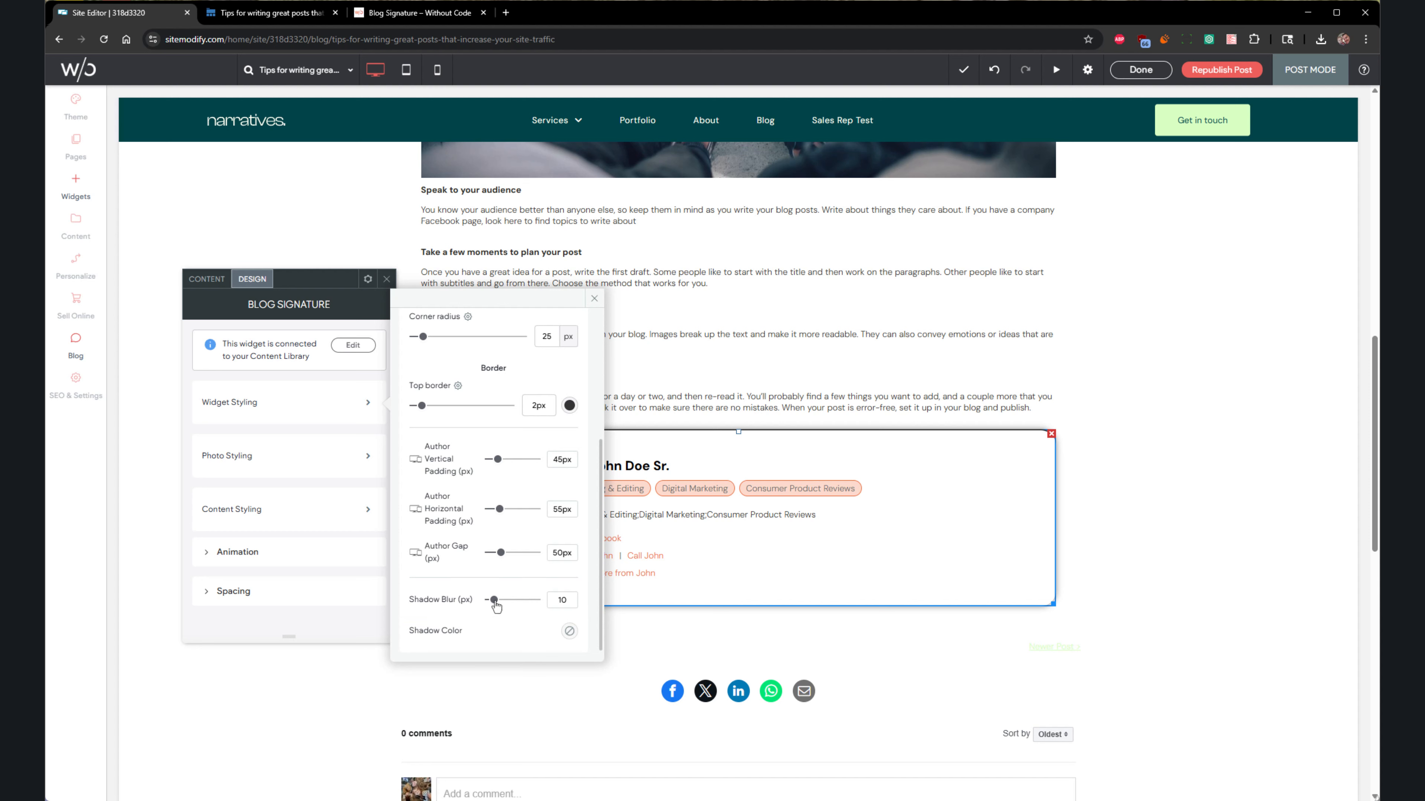
left_click_drag(494, 600, 488, 602)
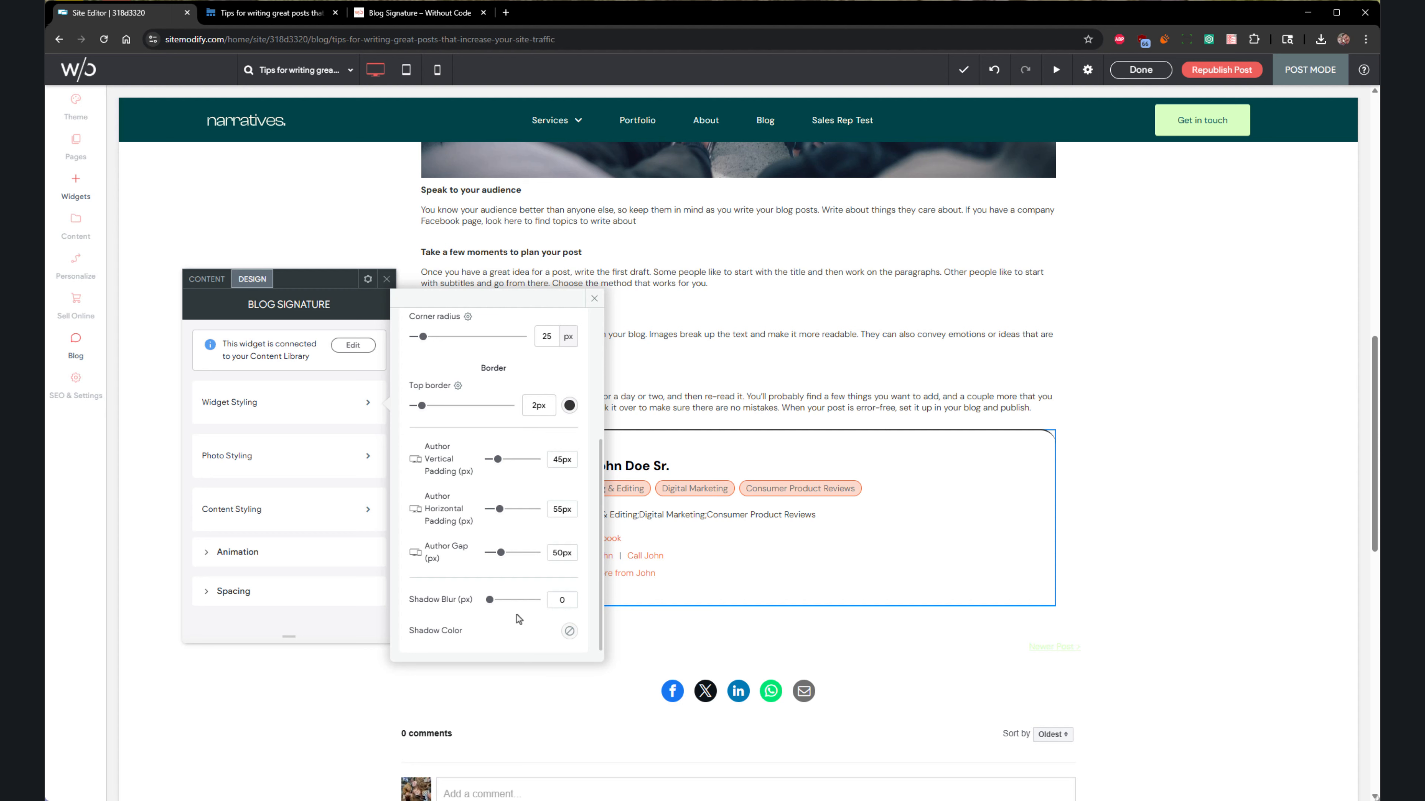
In the photo styling, try a smaller photo gap with the signature in view and set it back to 50 px.
left_click(318, 472)
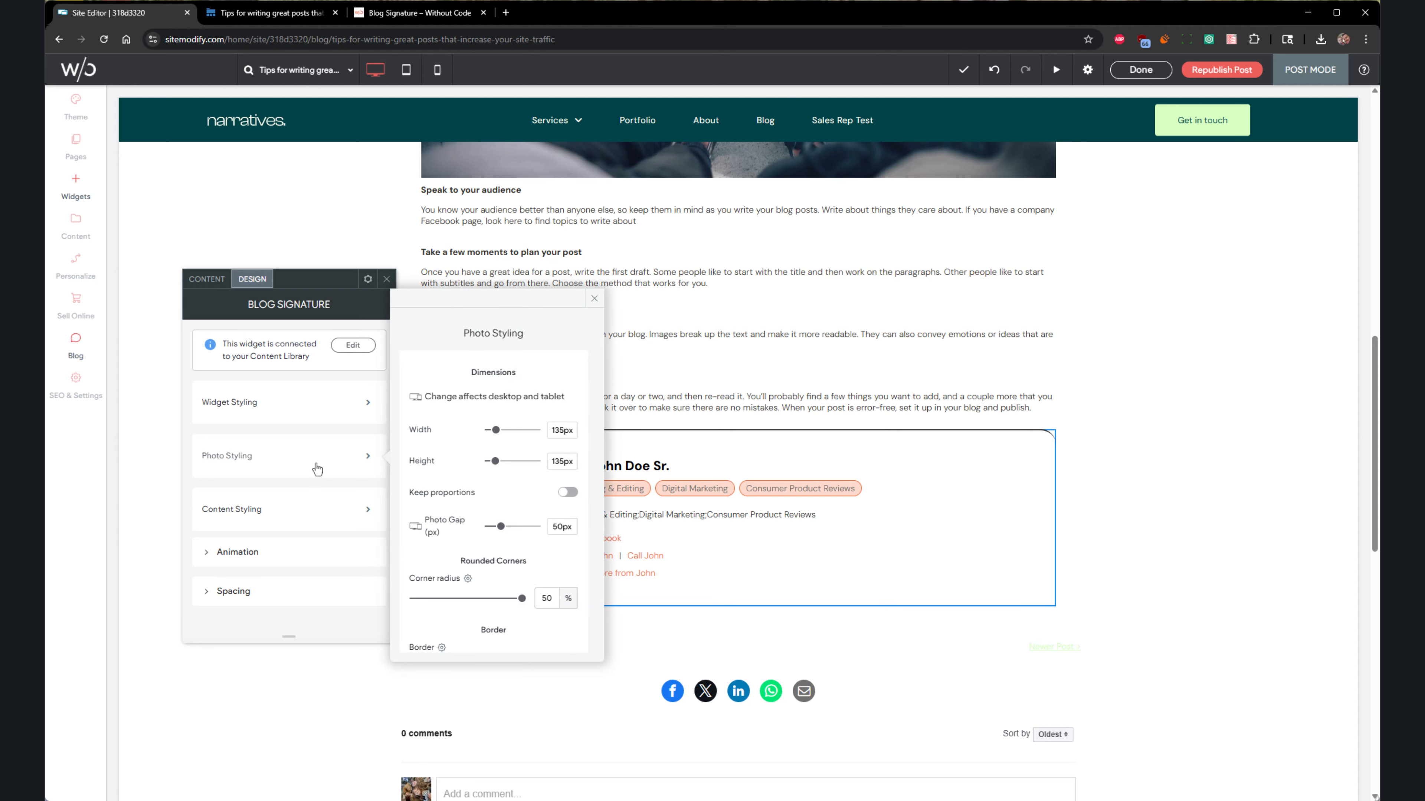
scroll(537, 497, "down", 1)
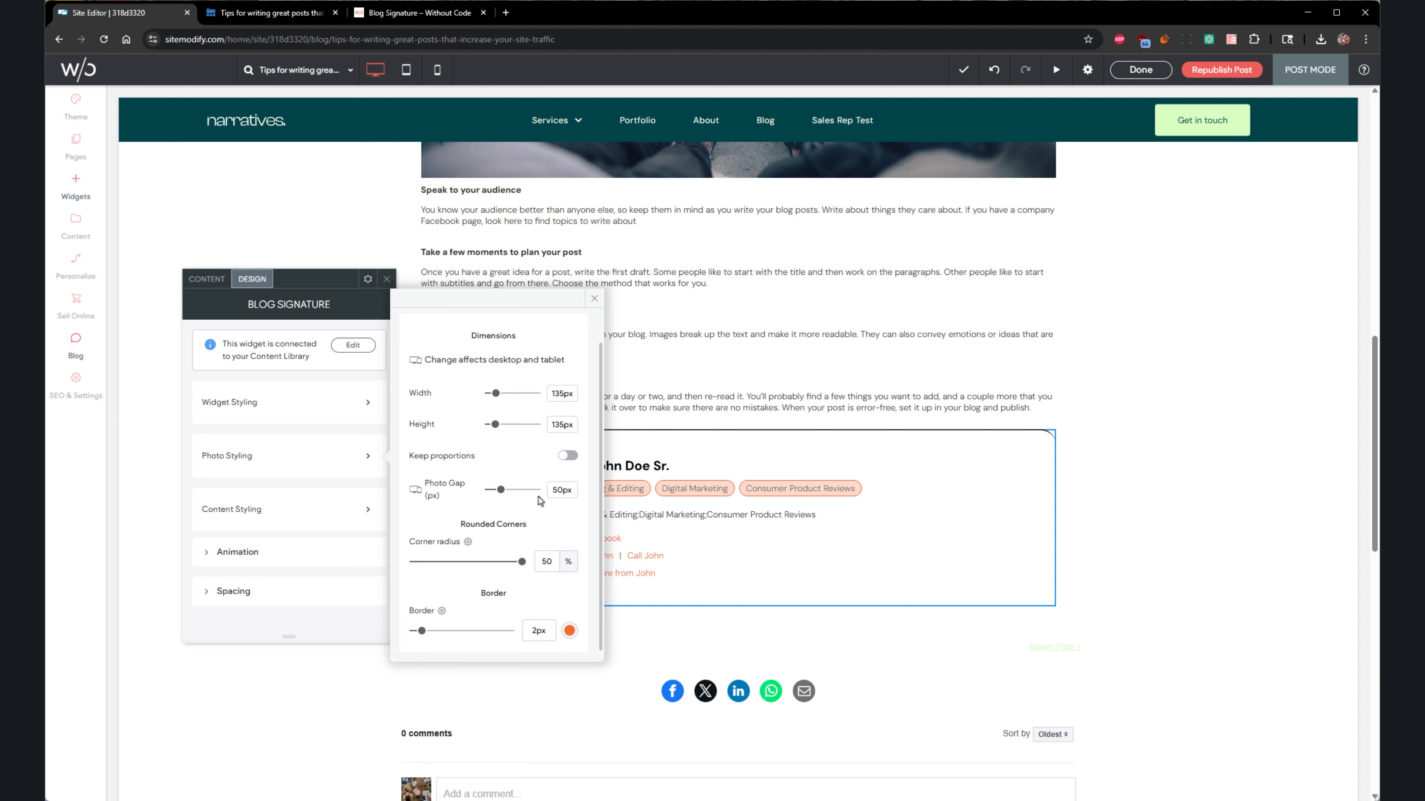
left_click_drag(431, 355, 1098, 310)
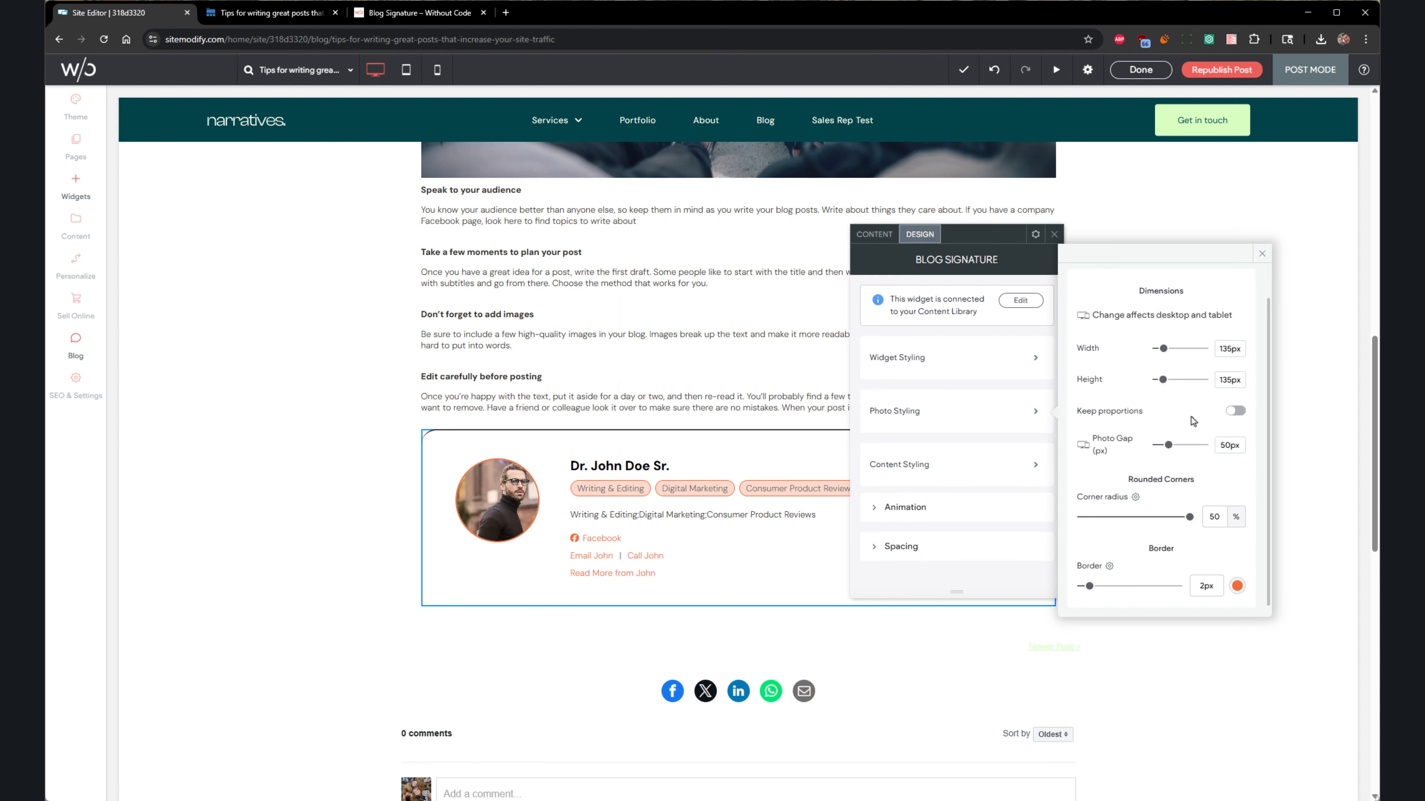
left_click_drag(1169, 445, 1239, 446)
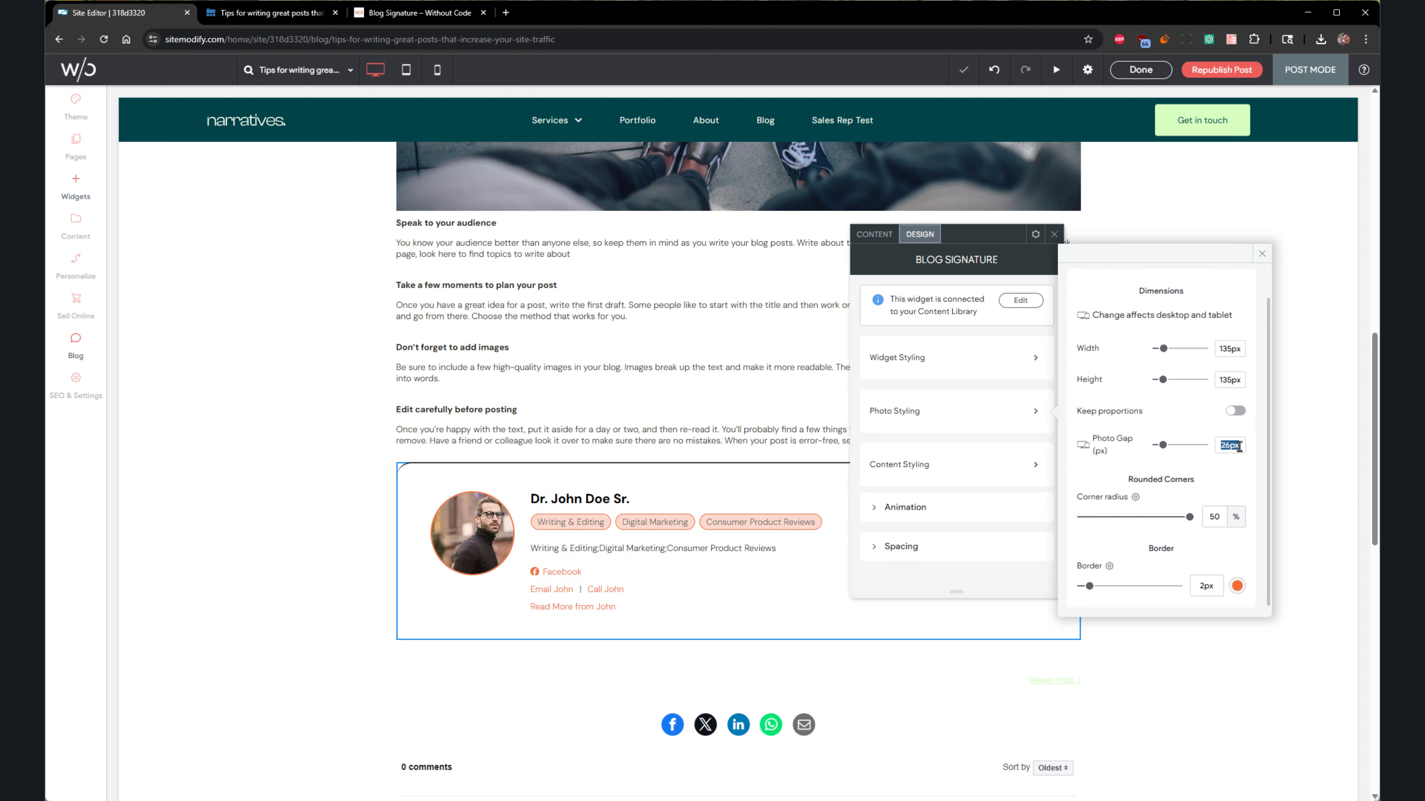
type("50")
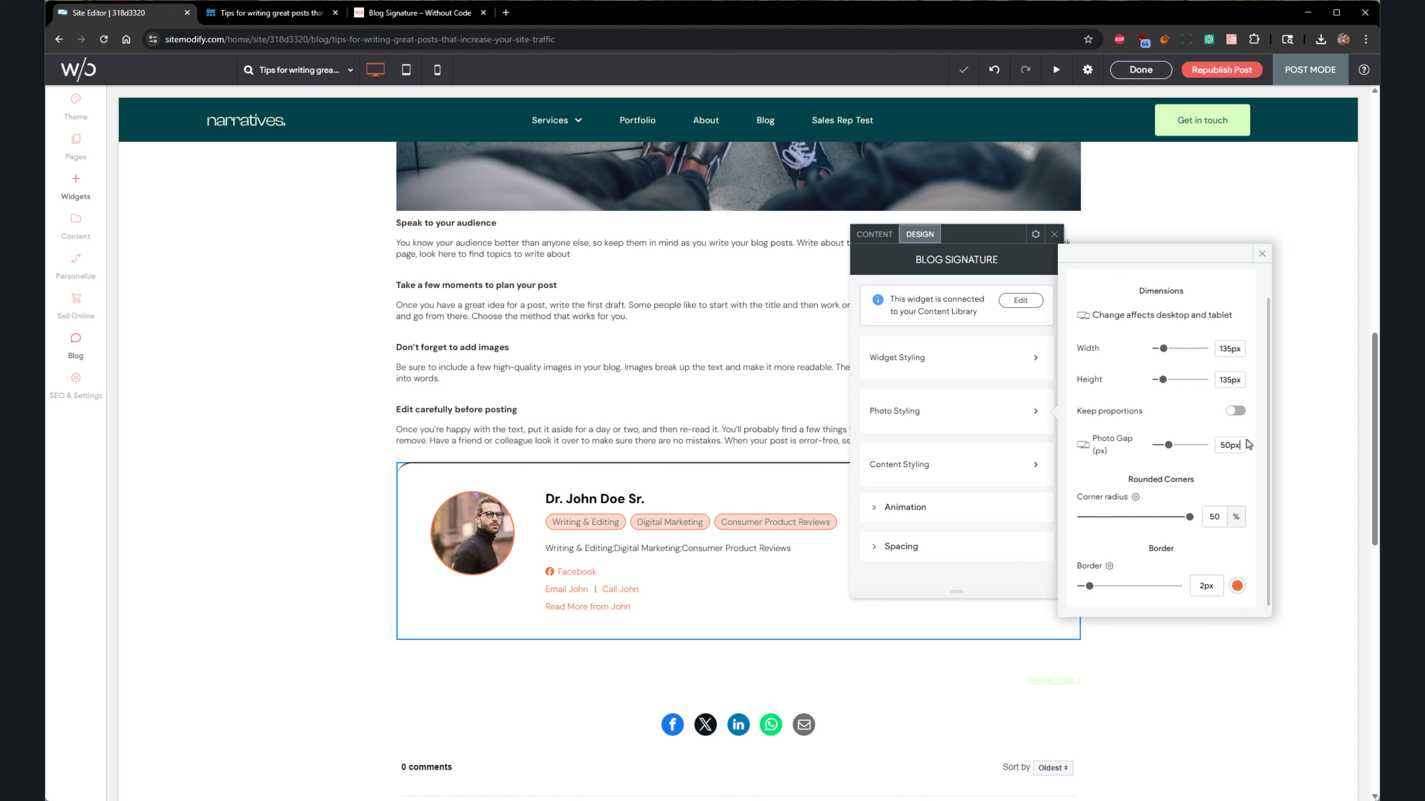
Close the Blog Signature settings and republish the post with the latest changes.
left_click(1054, 236)
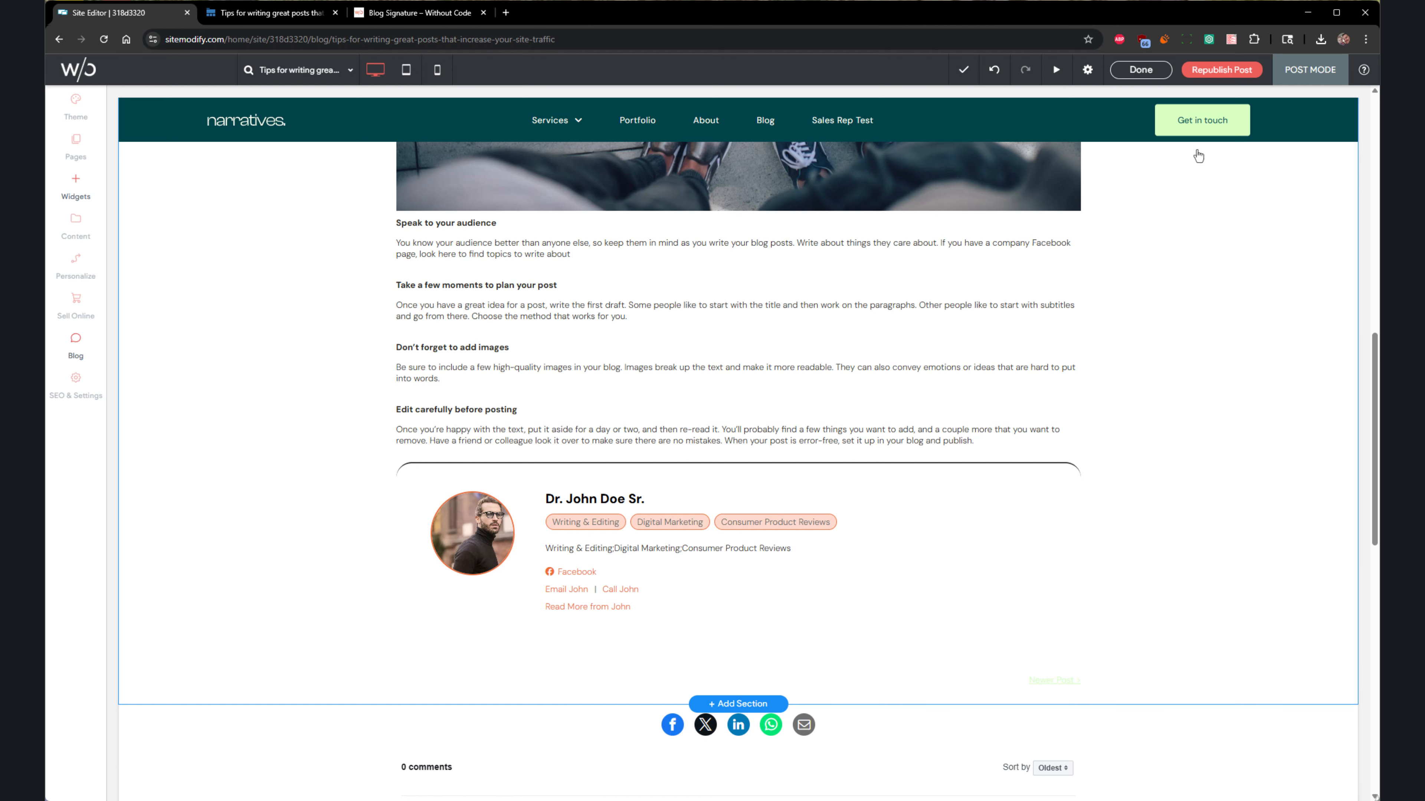
left_click(1215, 72)
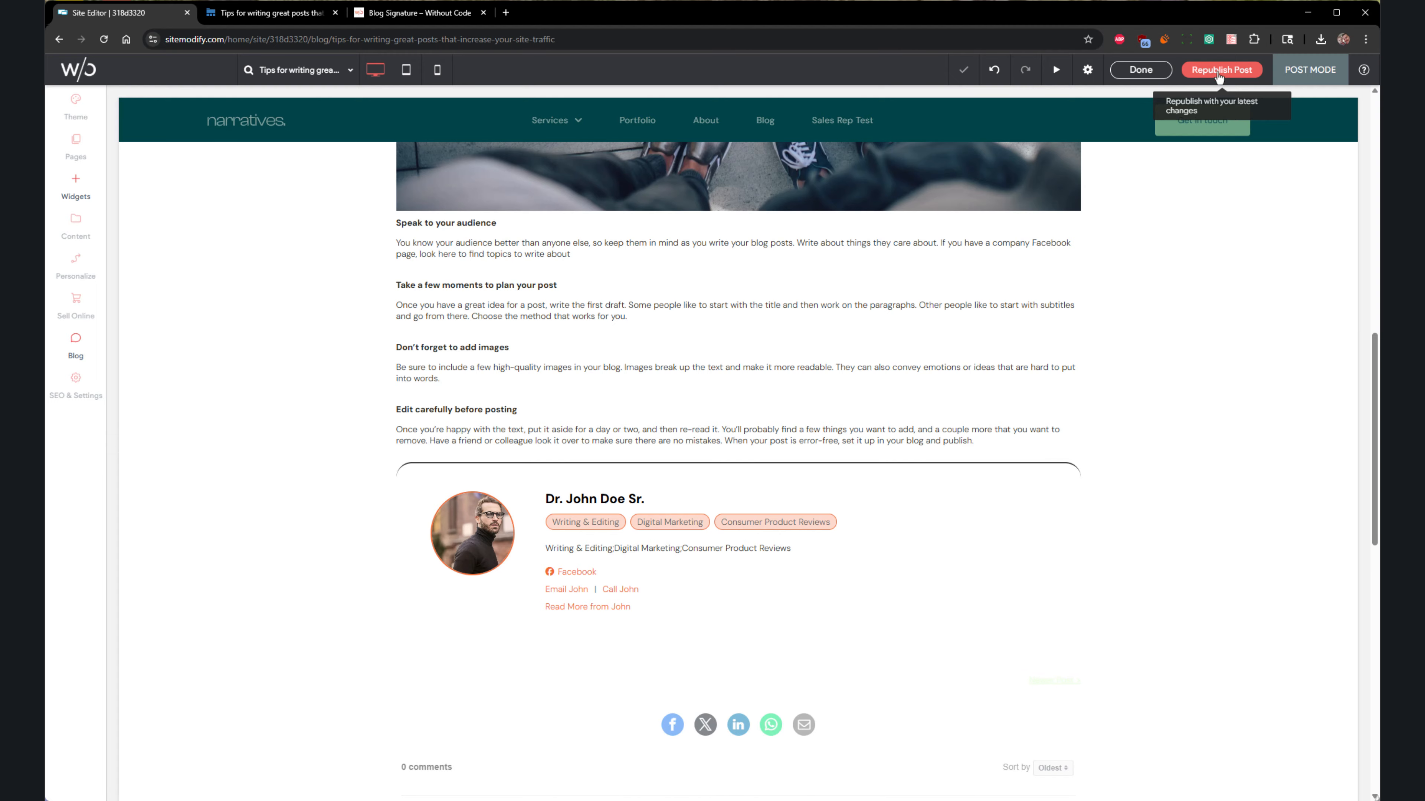
scroll(1188, 421, "down", 10)
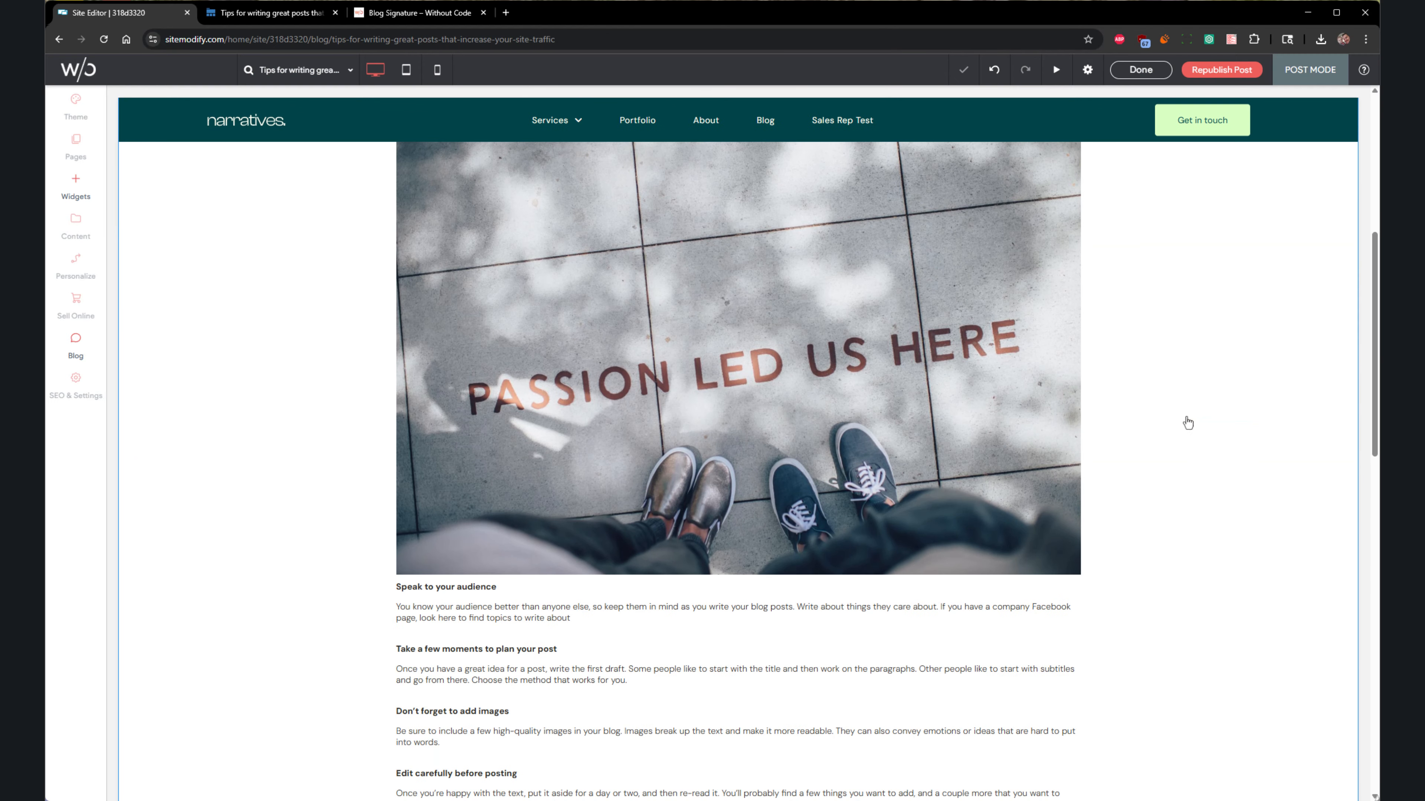
Copy the connected Blog Signature widget at the end of the Tips for writing great posts article.
left_click(946, 516)
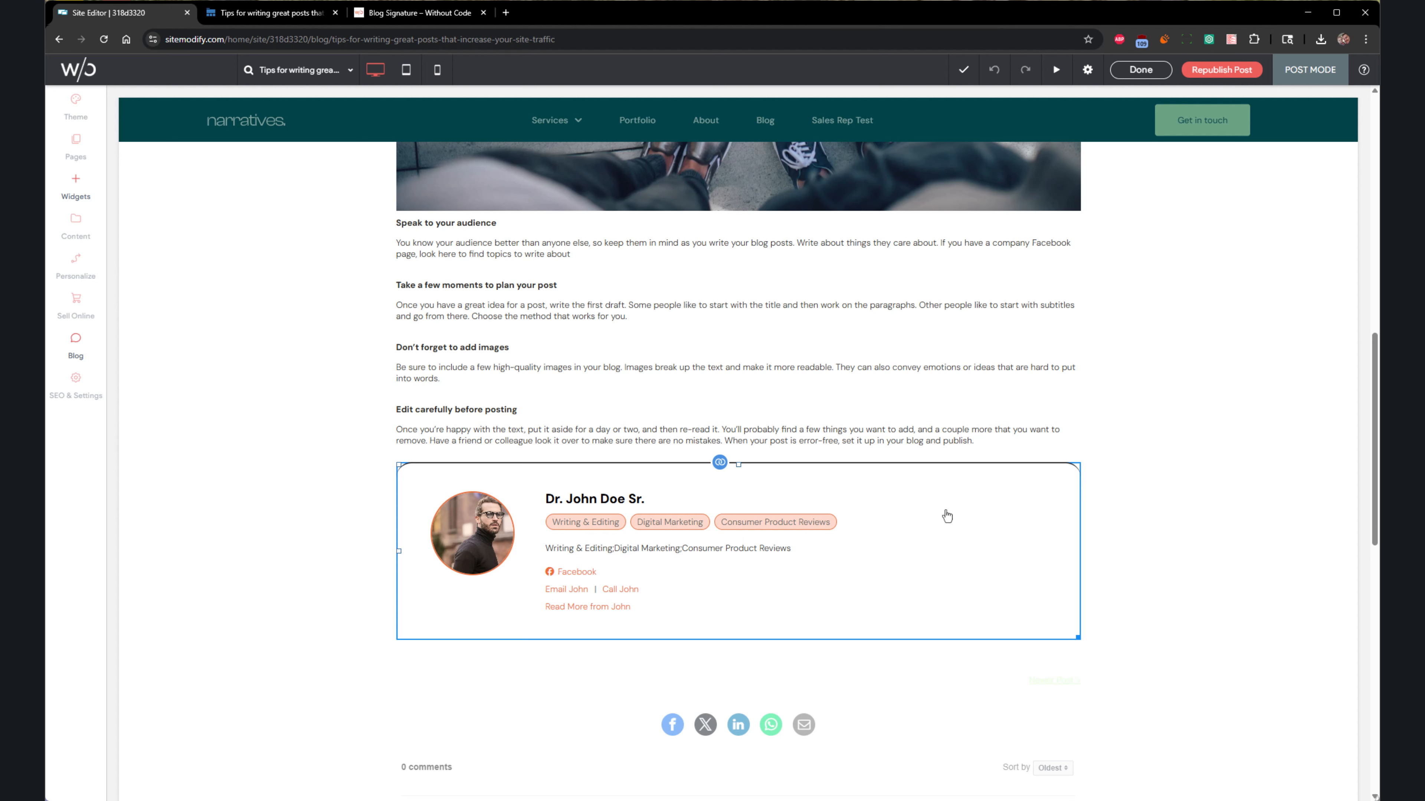
right_click(947, 514)
left_click(230, 389)
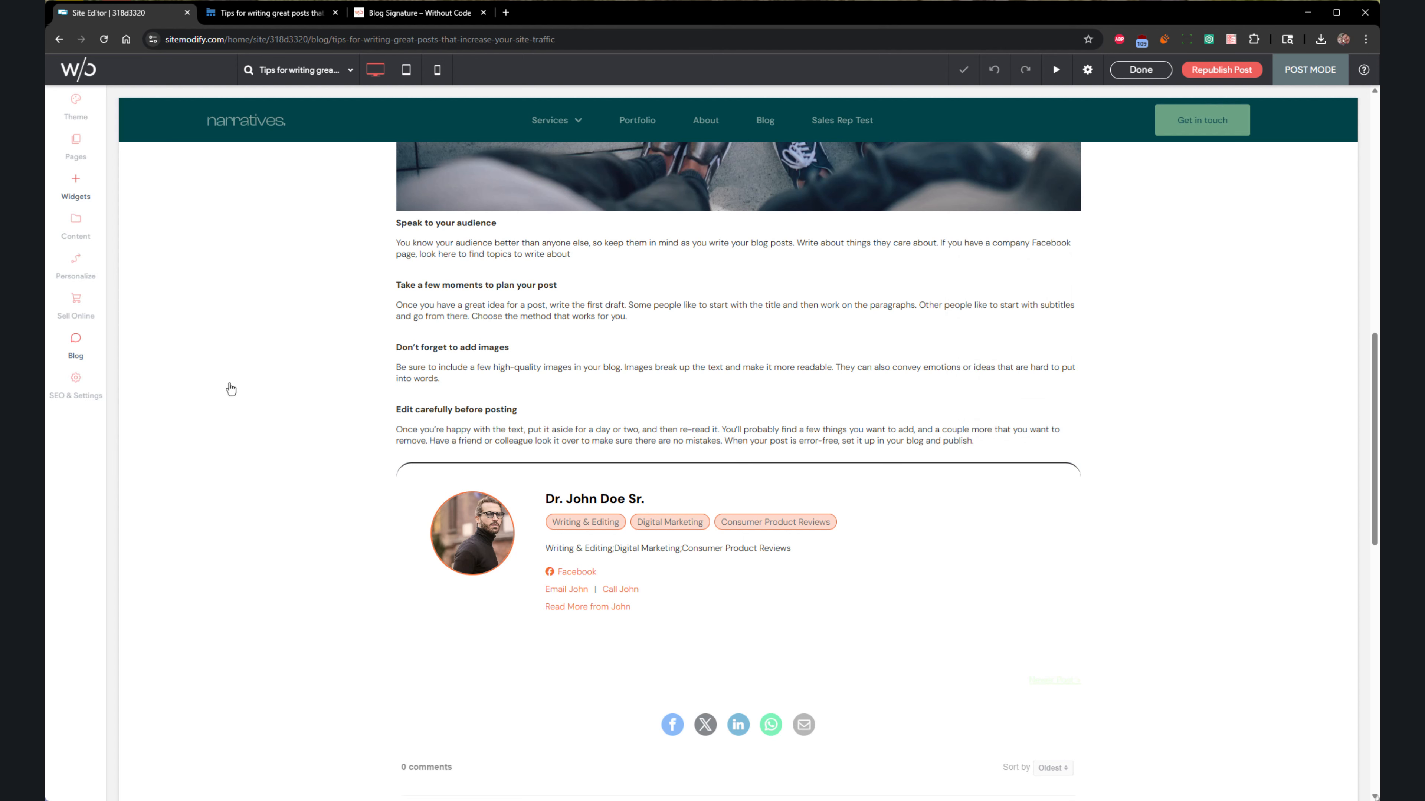
Paste the signature into the post "Keep in touch with site visitors and boost loyalty" and move it below the last paragraph.
left_click(75, 344)
left_click(577, 312)
scroll(907, 519, "down", 8)
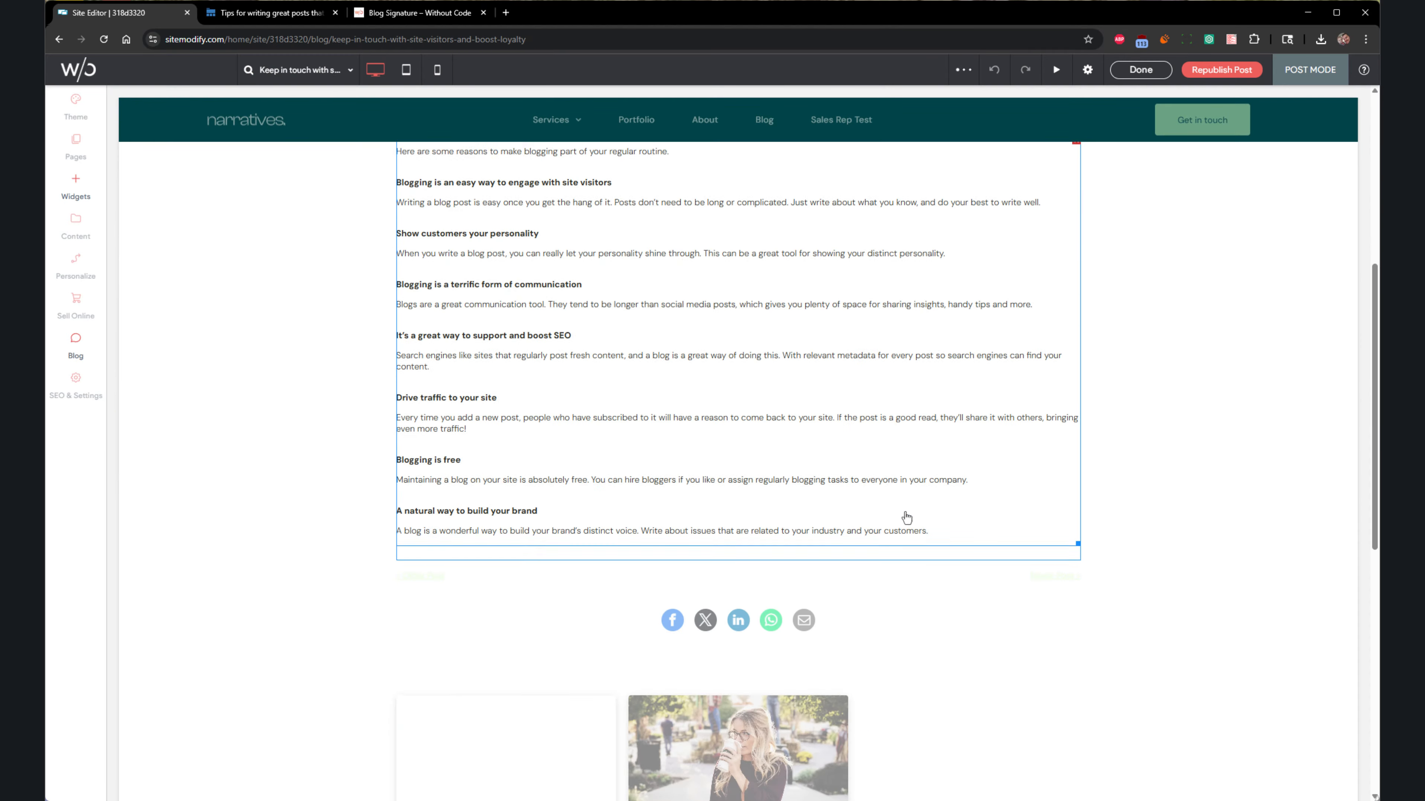
right_click(550, 539)
left_click(572, 699)
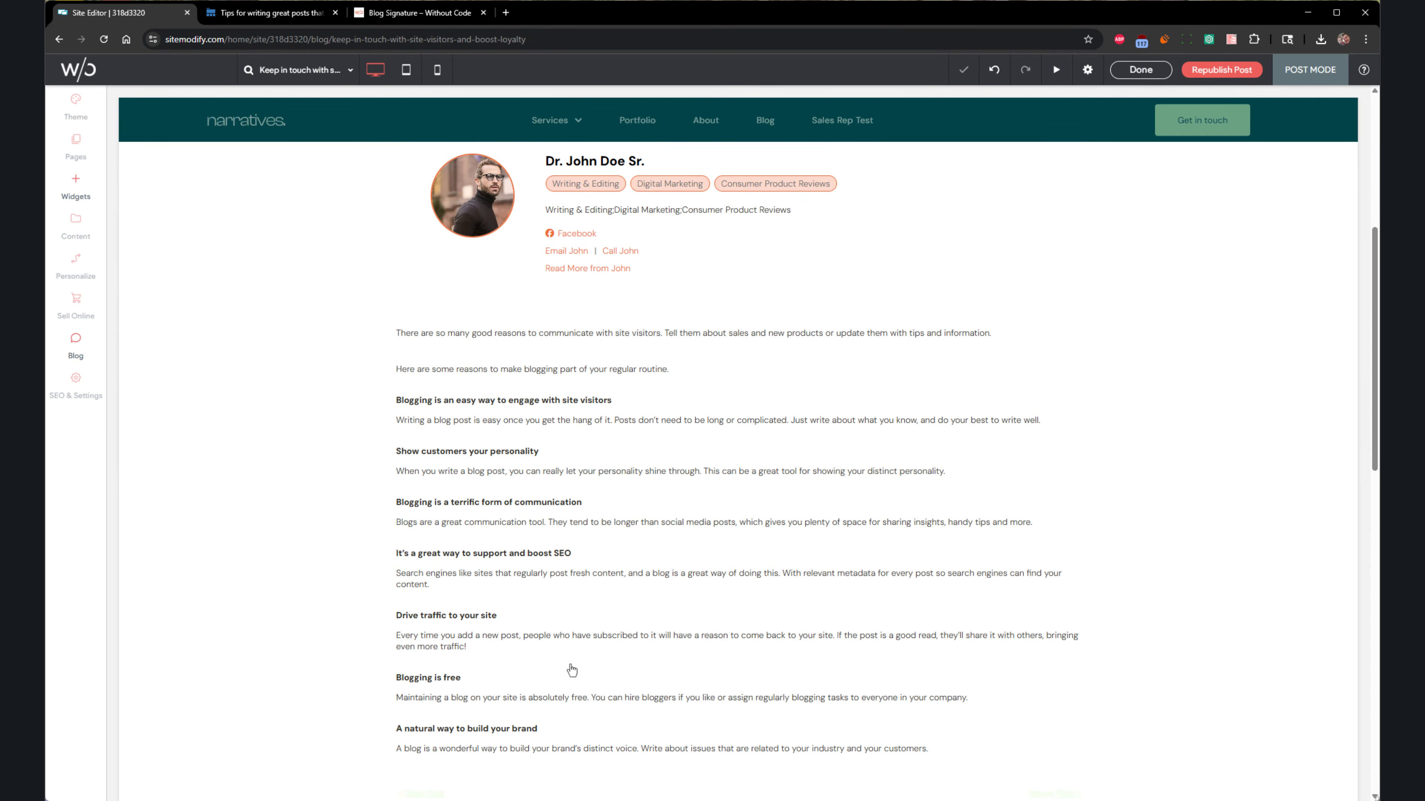
mouse_move(730, 264)
left_mouse_down()
mouse_move(701, 404)
mouse_move(706, 624)
left_mouse_up()
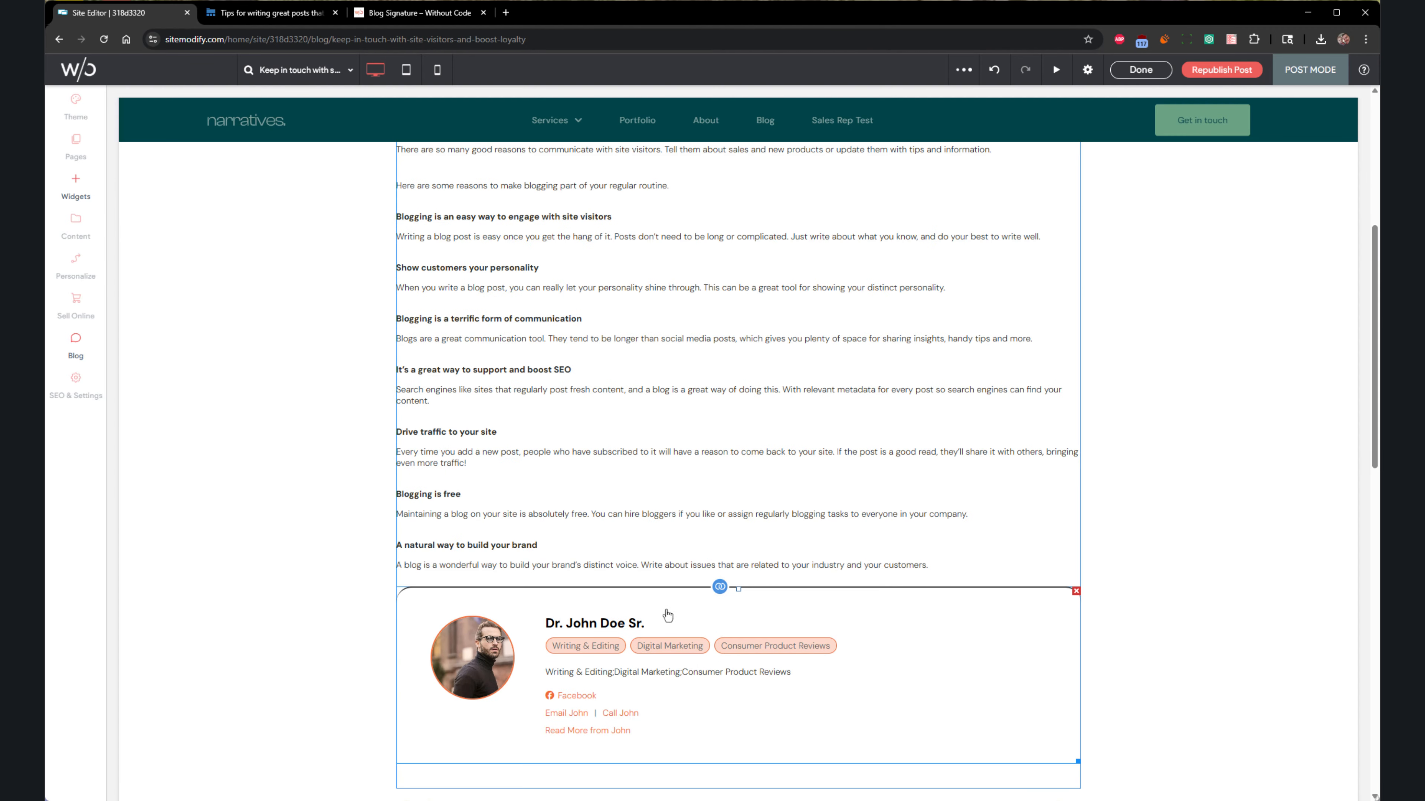
Set the pasted signature's fixed filter so that Full Name is the second author's full name, and apply the data connection.
left_click(691, 616)
left_click(331, 319)
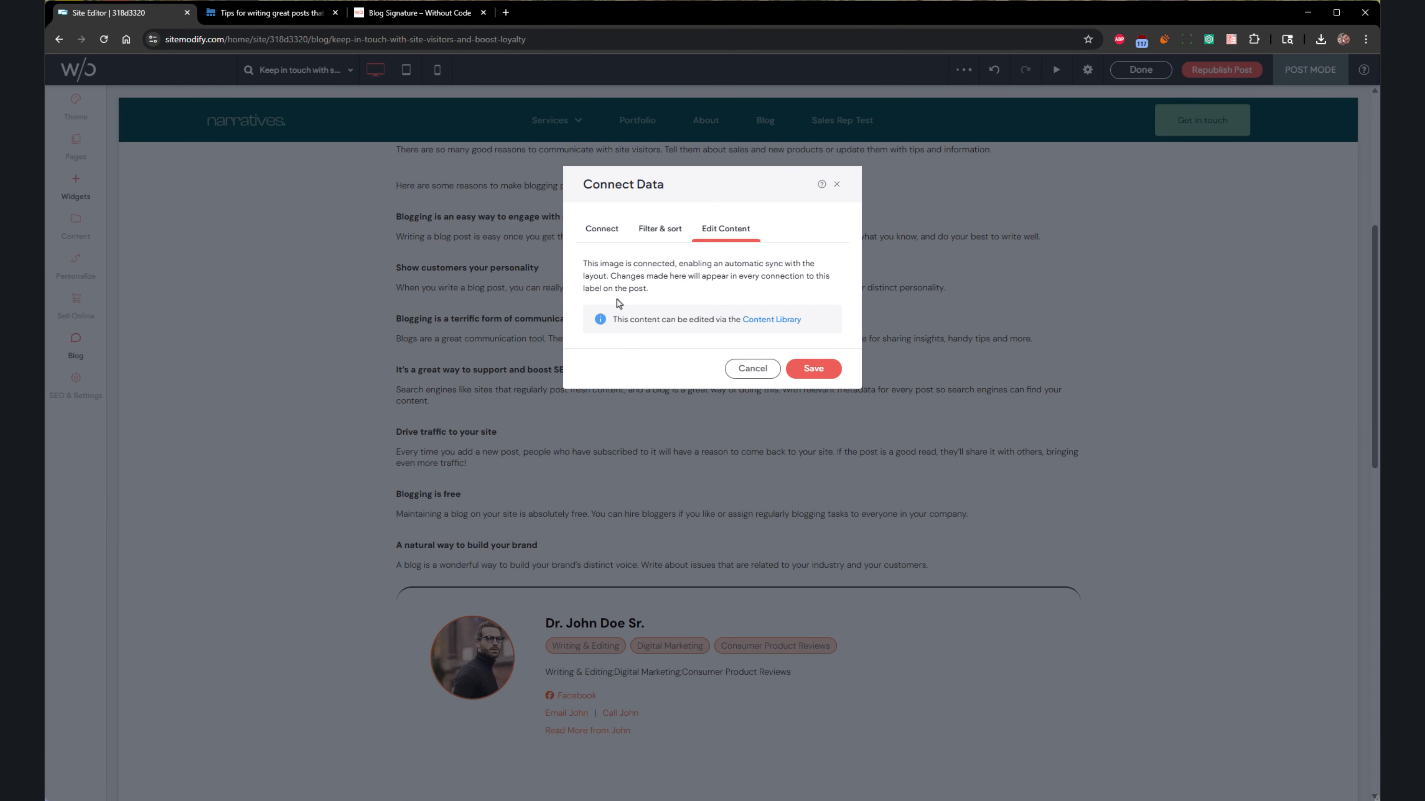
left_click(656, 242)
left_click(636, 437)
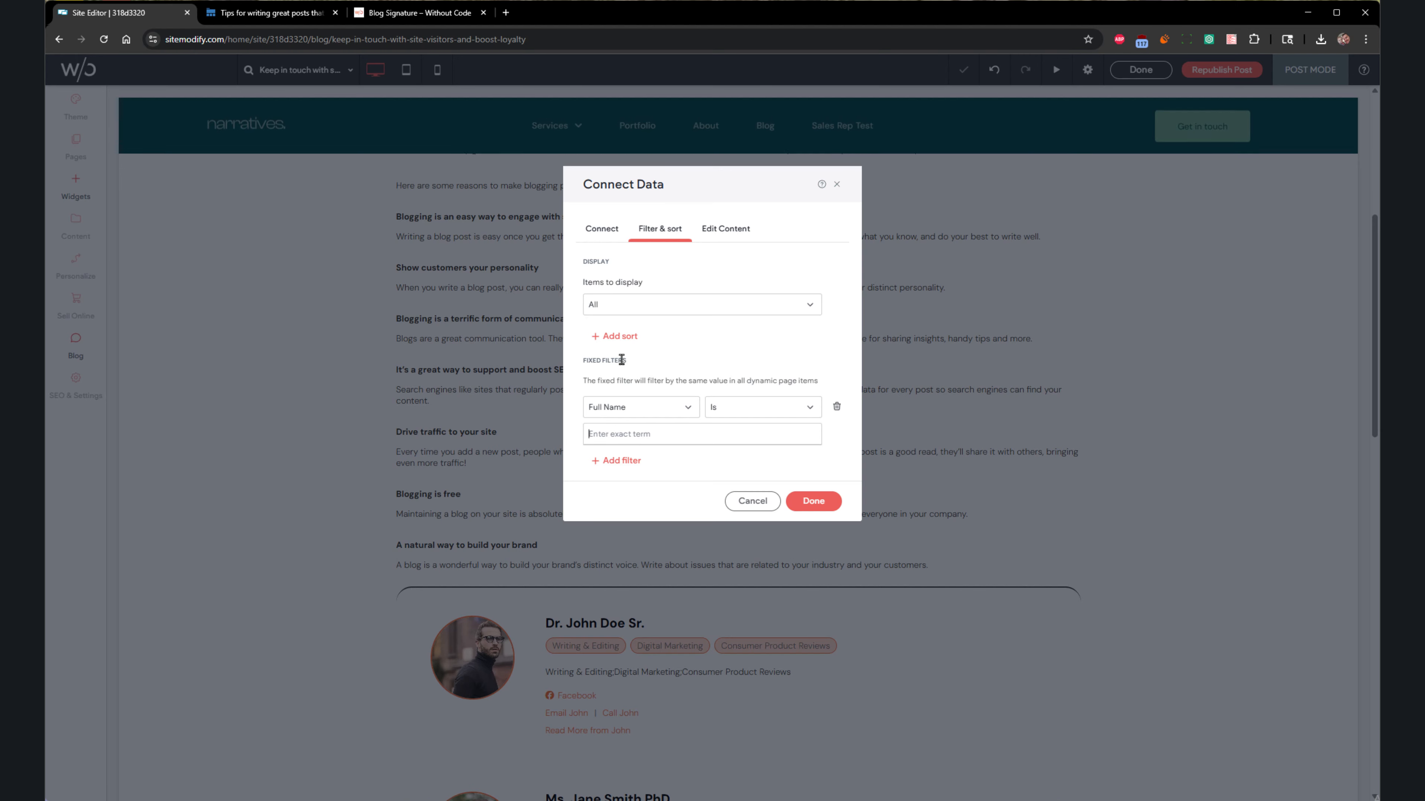
type("Jane Smith")
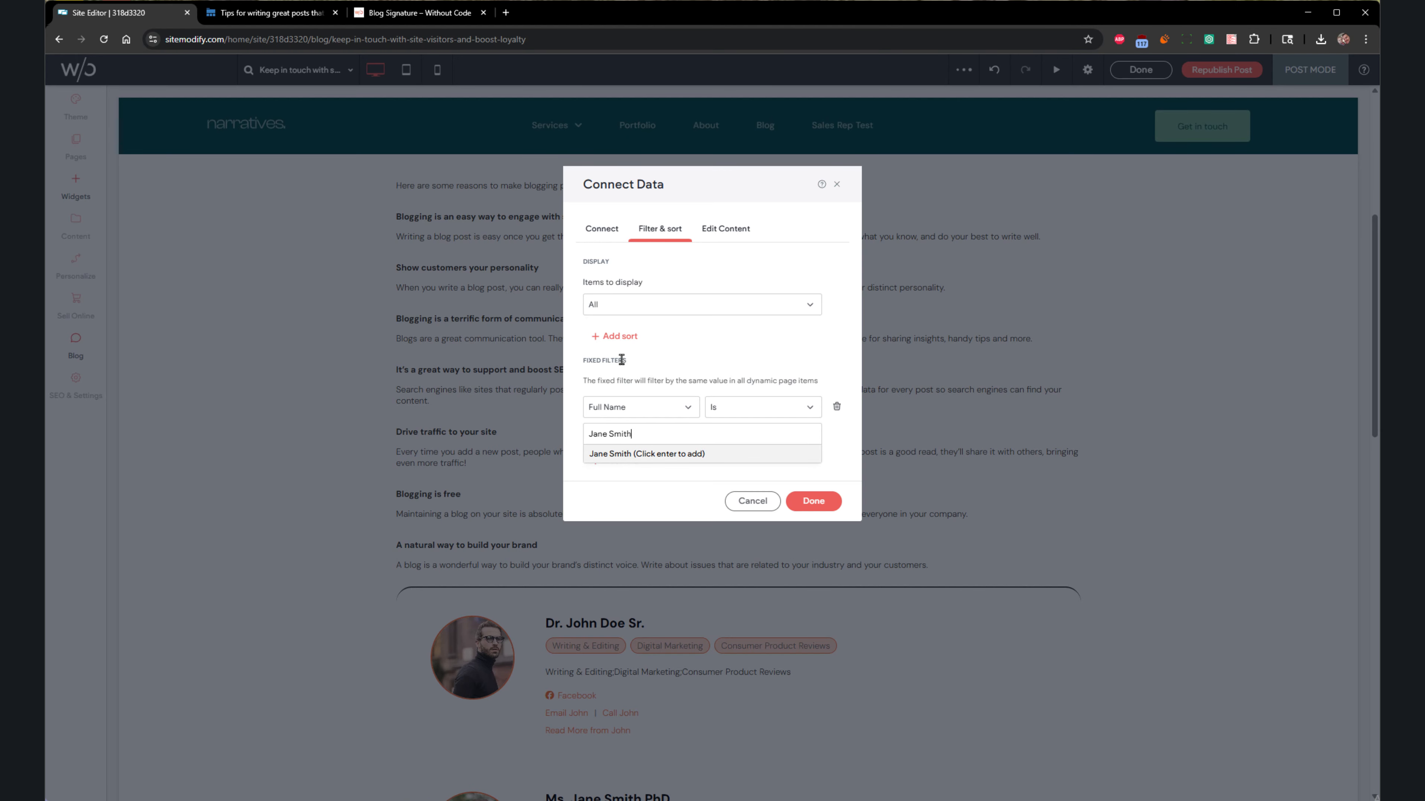
left_click(628, 462)
left_click(810, 501)
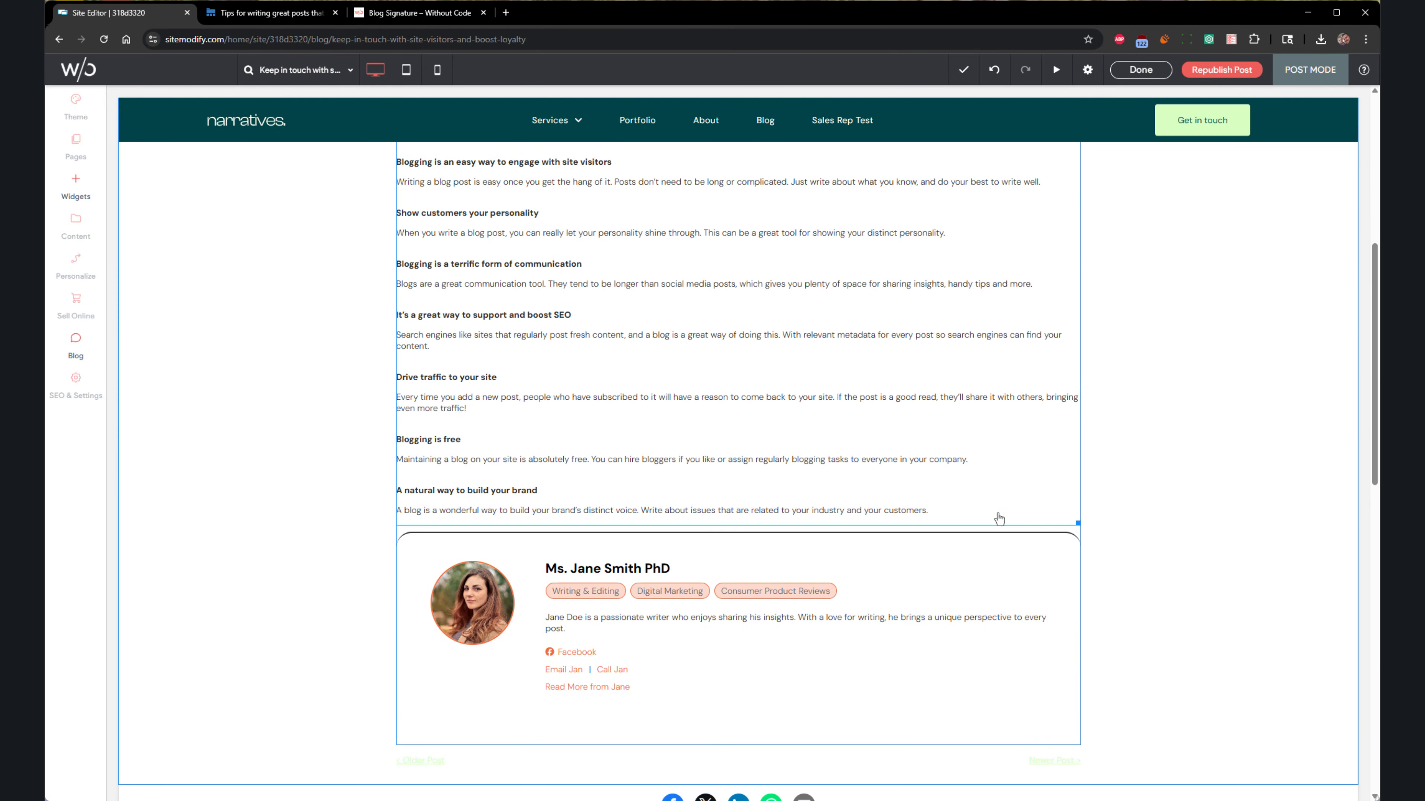
Duplicate the post "Keep in touch with site visitors and boost loyalty" with the title "post 2".
left_click(76, 344)
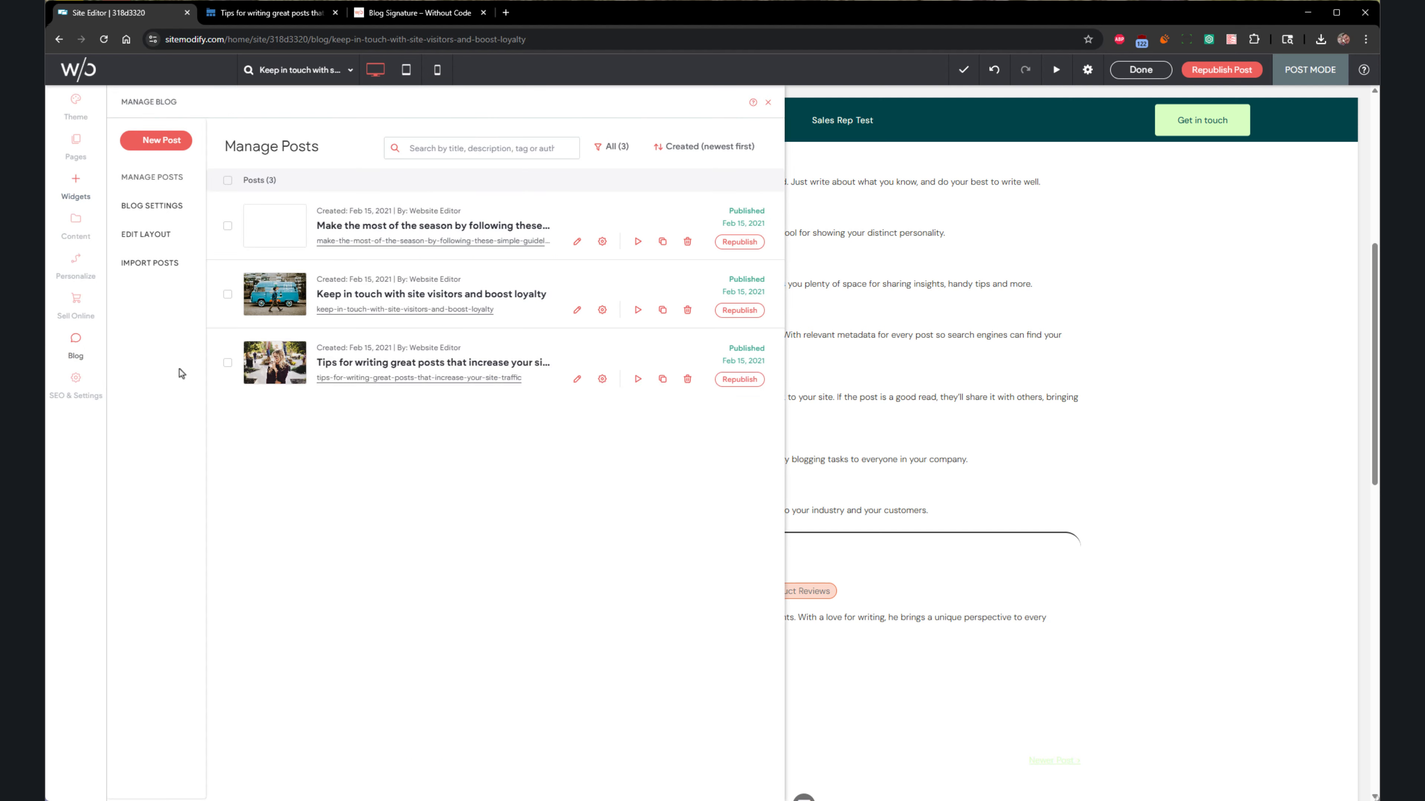
left_click(662, 309)
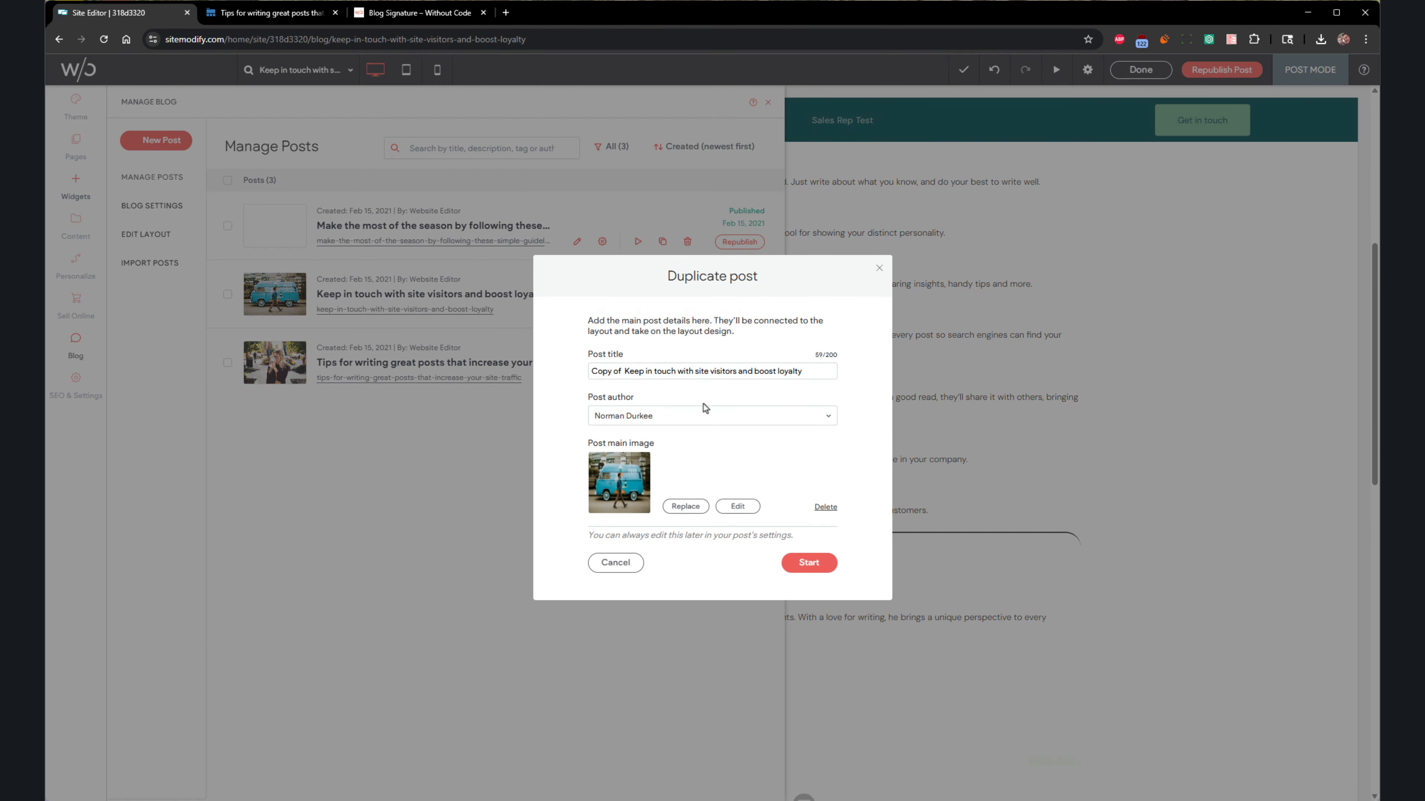
triple_click(679, 372)
type("post 2")
left_click(809, 562)
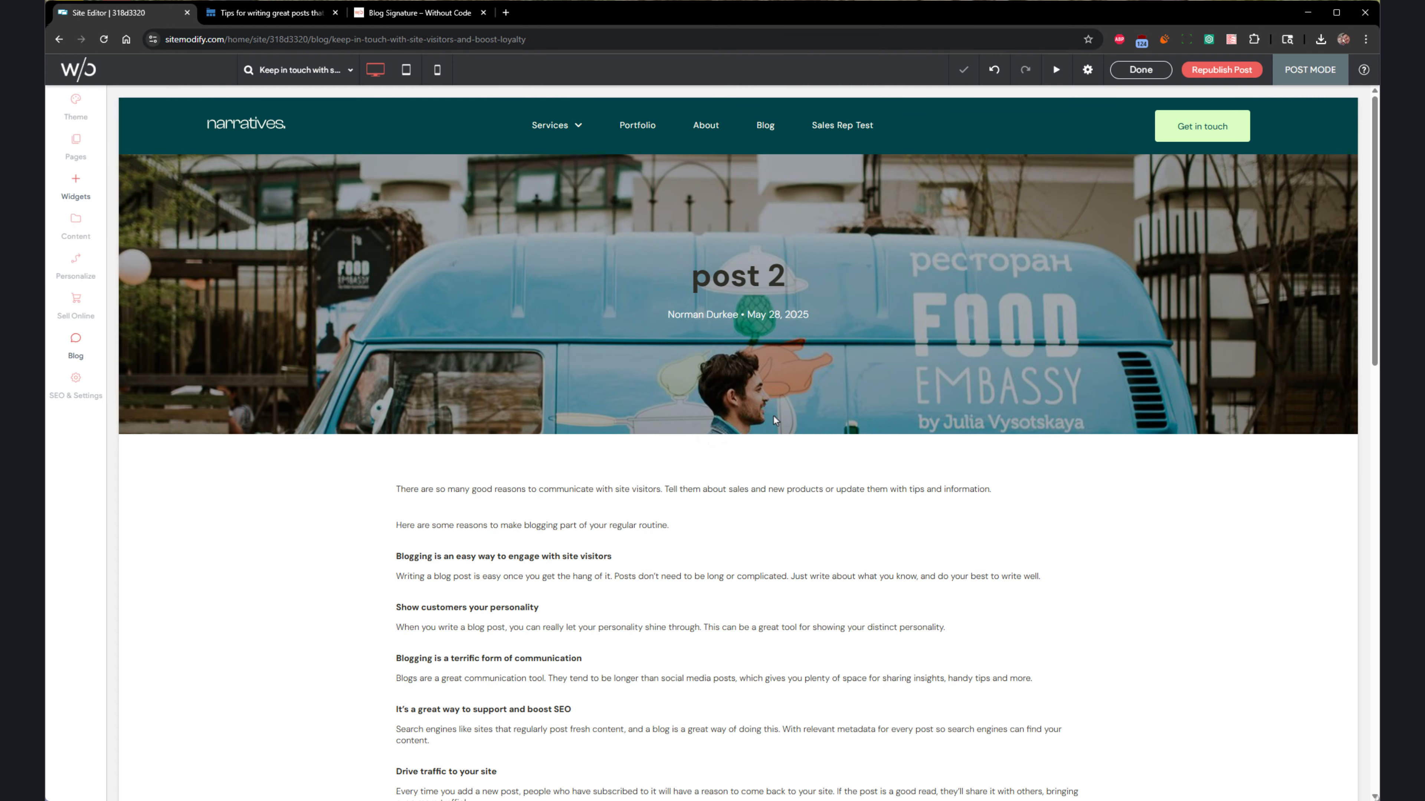
In post 2, set the signature's fixed filter so that Full Name is the first author's full name, and apply it.
scroll(773, 419, "down", 8)
left_click(795, 642)
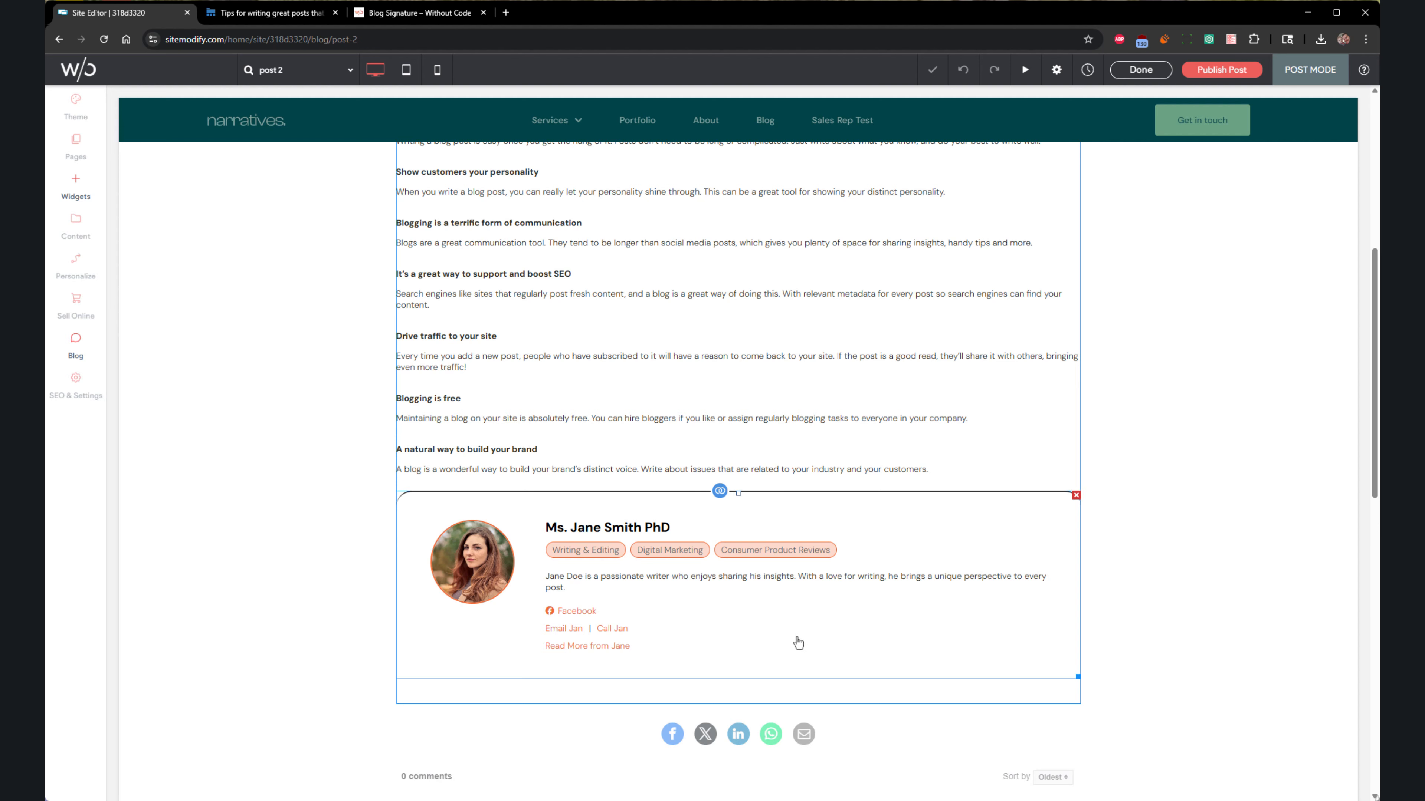
left_click(328, 317)
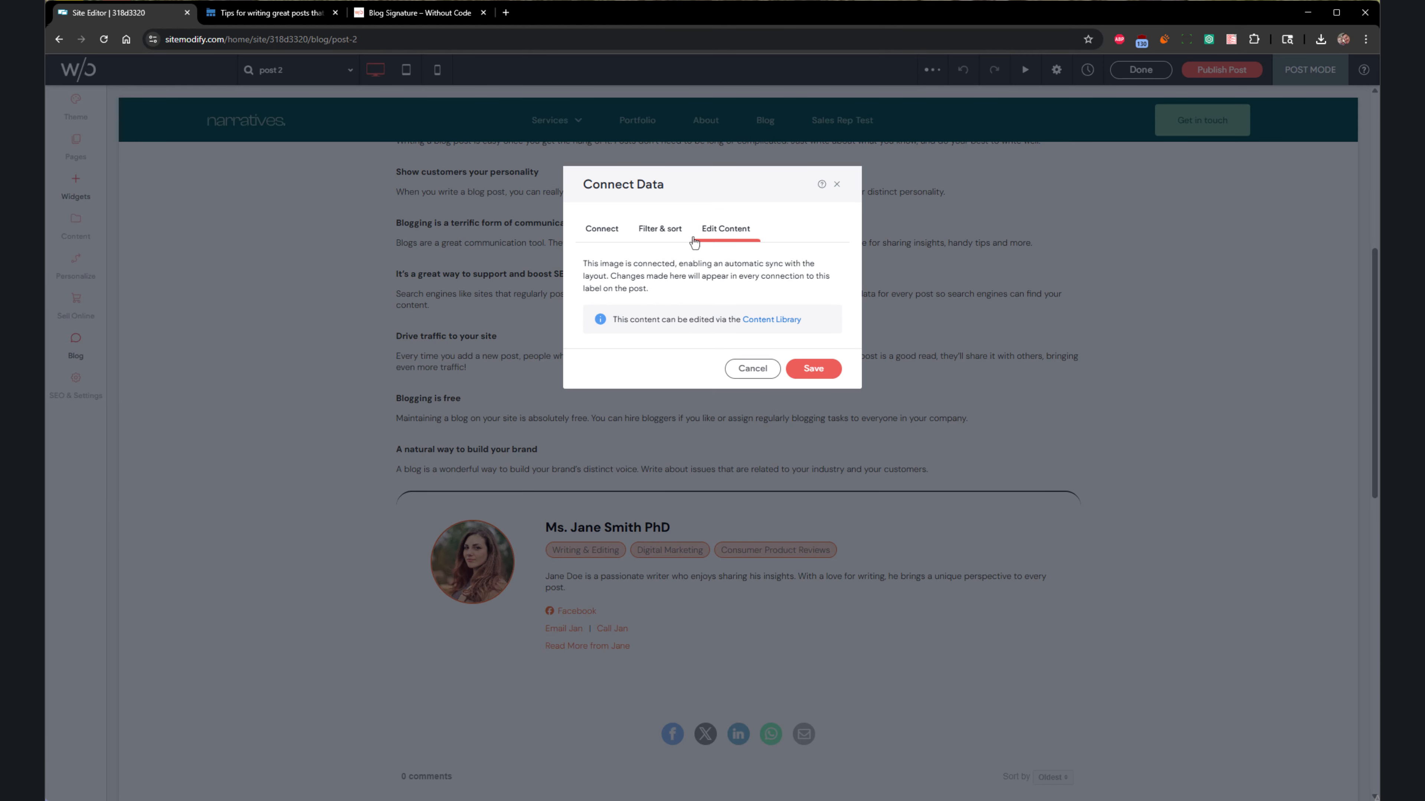
left_click(660, 228)
left_click(642, 434)
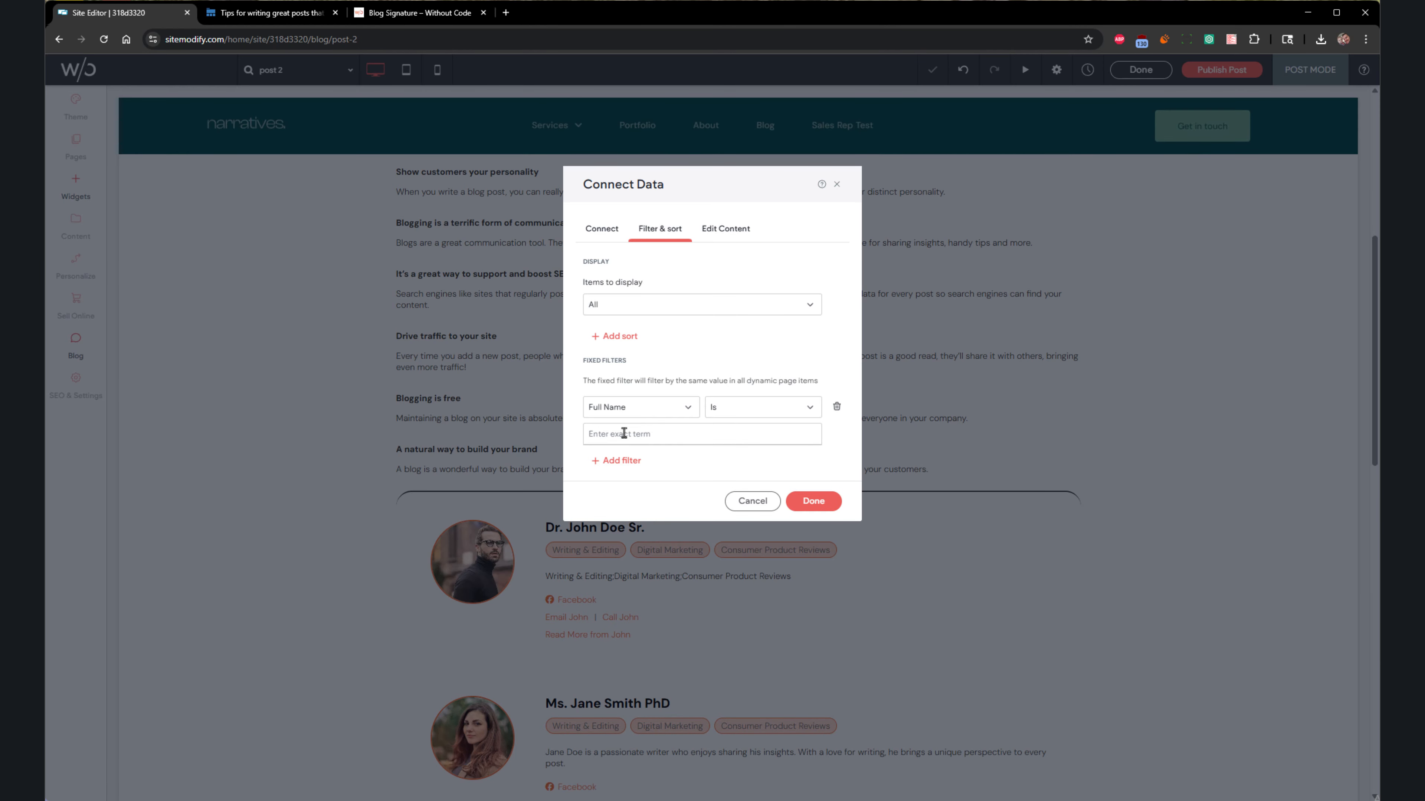
type("John Doe")
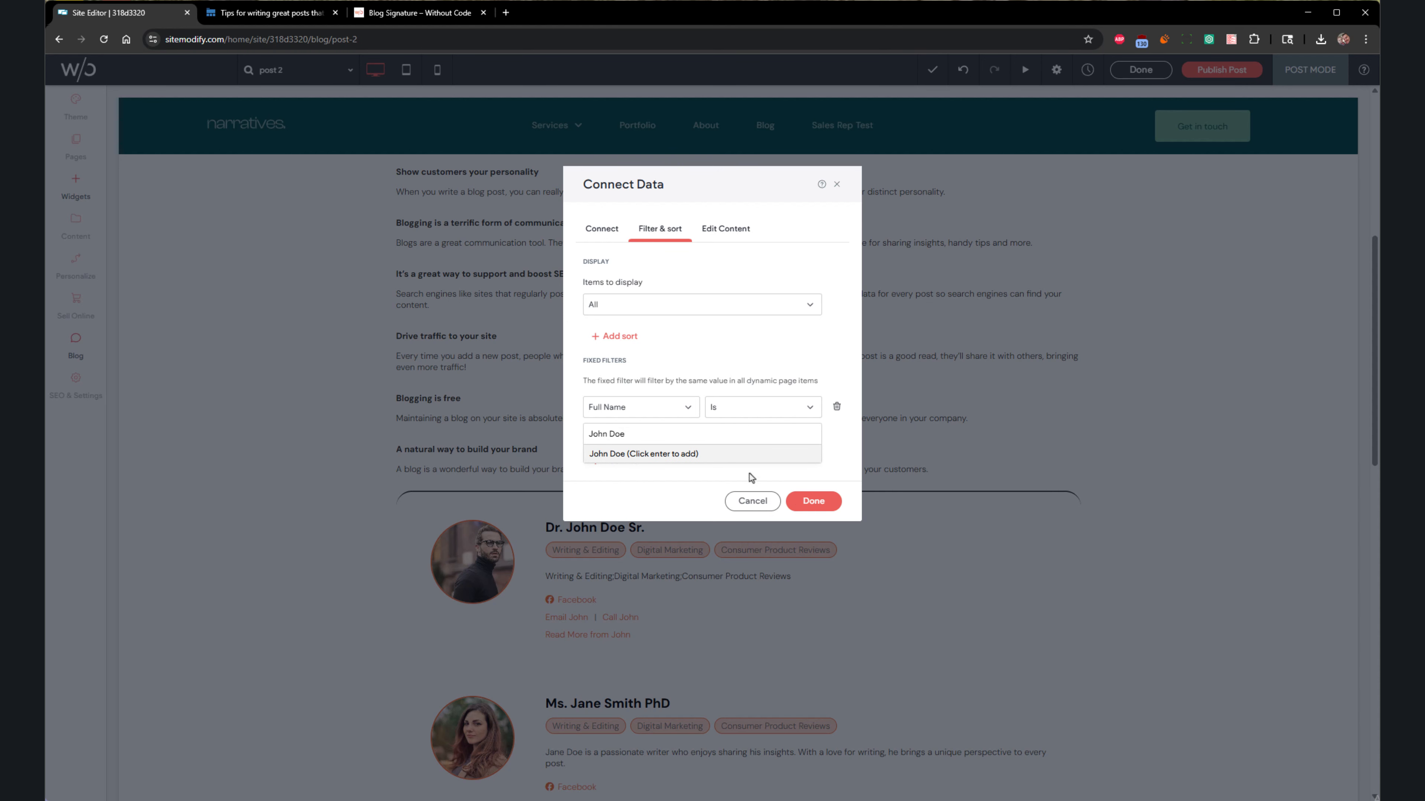
left_click(700, 458)
left_click(820, 503)
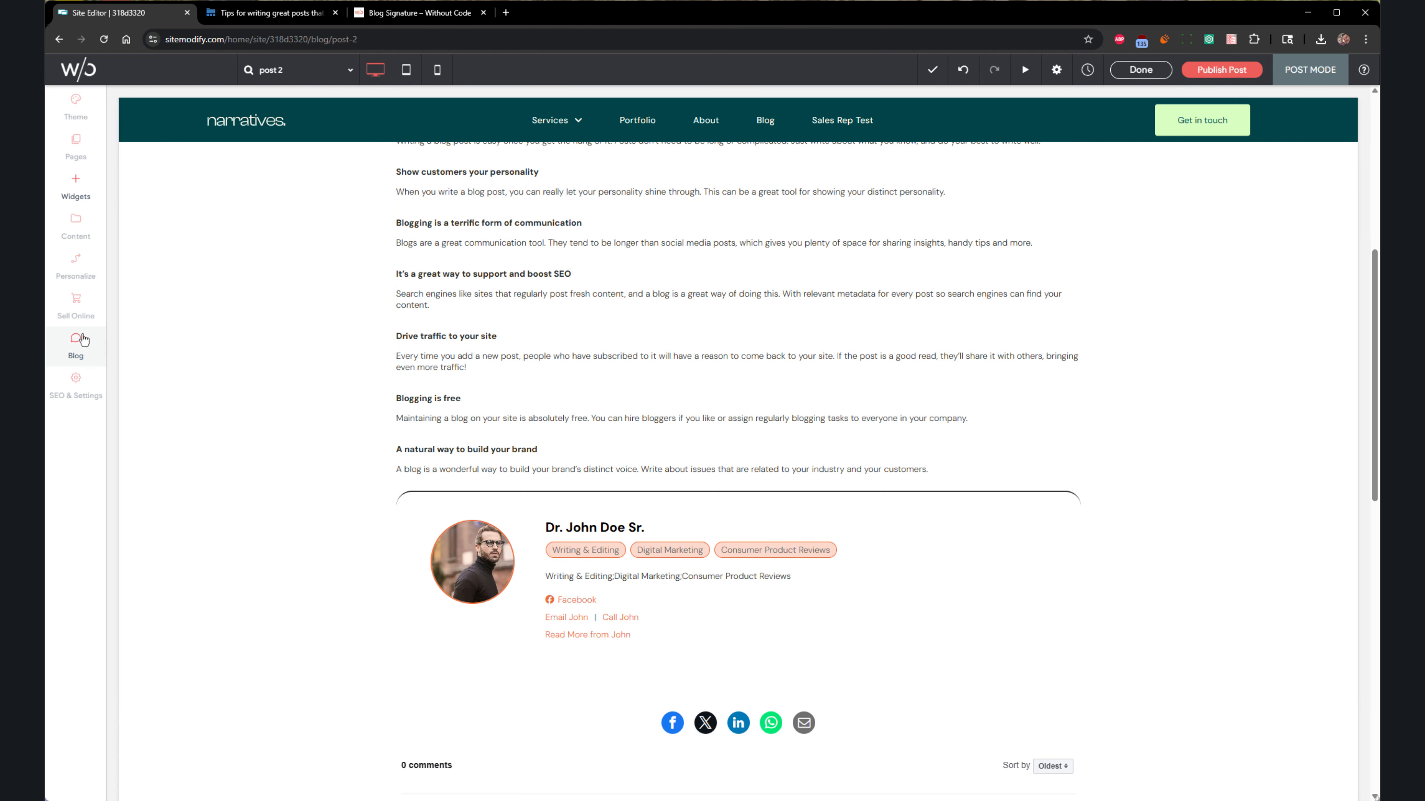
Open the Tips for writing great posts article, check its author signature and finish editing the post.
left_click(76, 341)
left_click(576, 449)
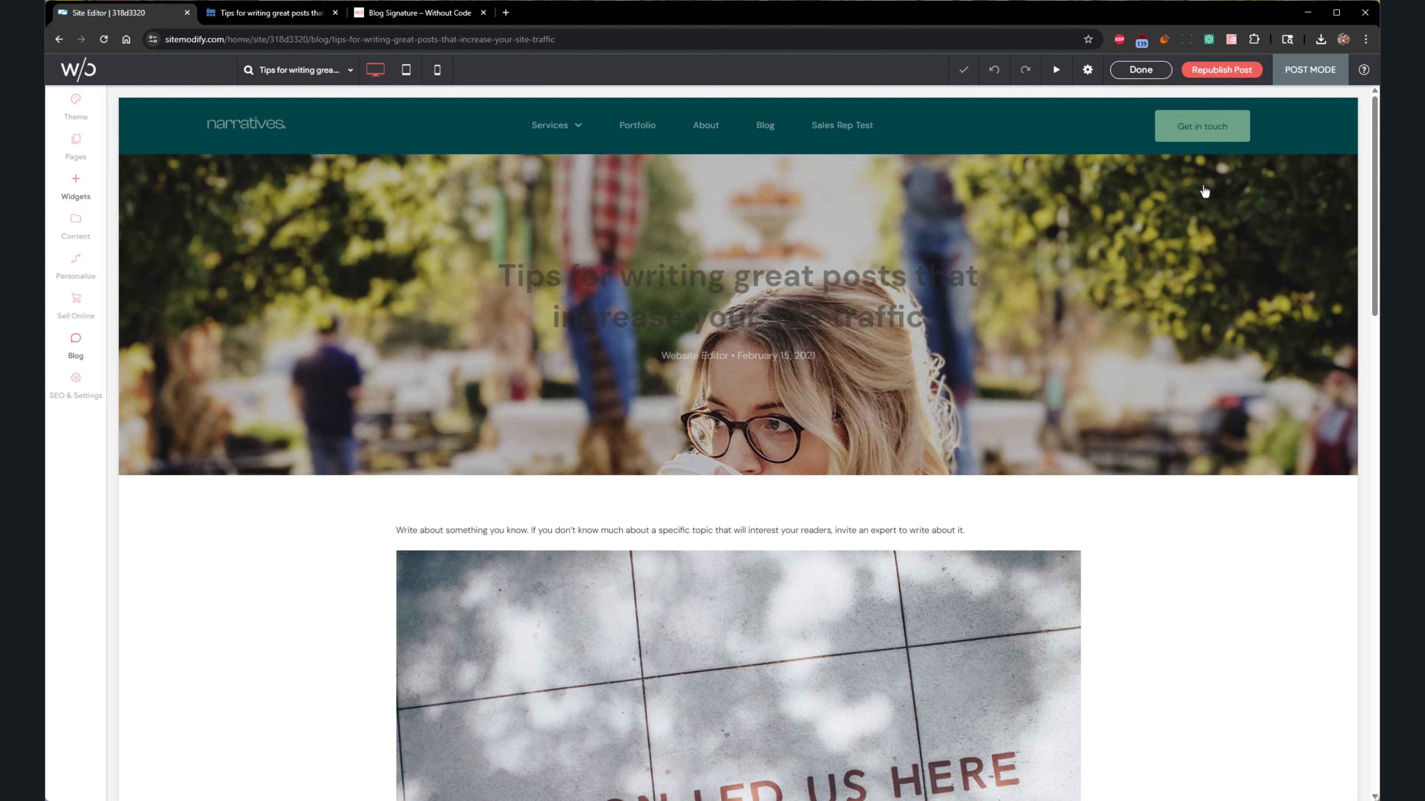
scroll(1139, 547, "down", 10)
scroll(1140, 553, "down", 3)
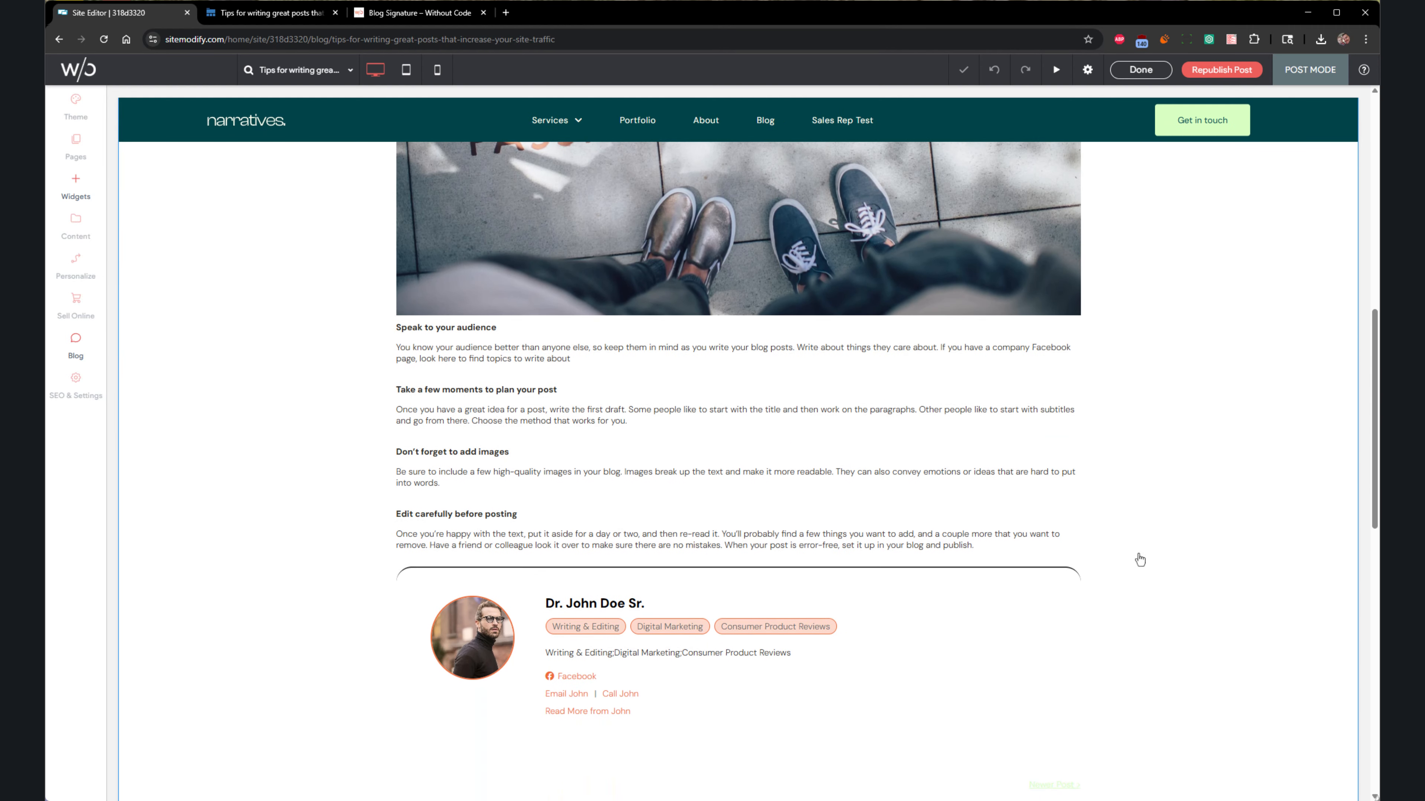
left_click(1139, 70)
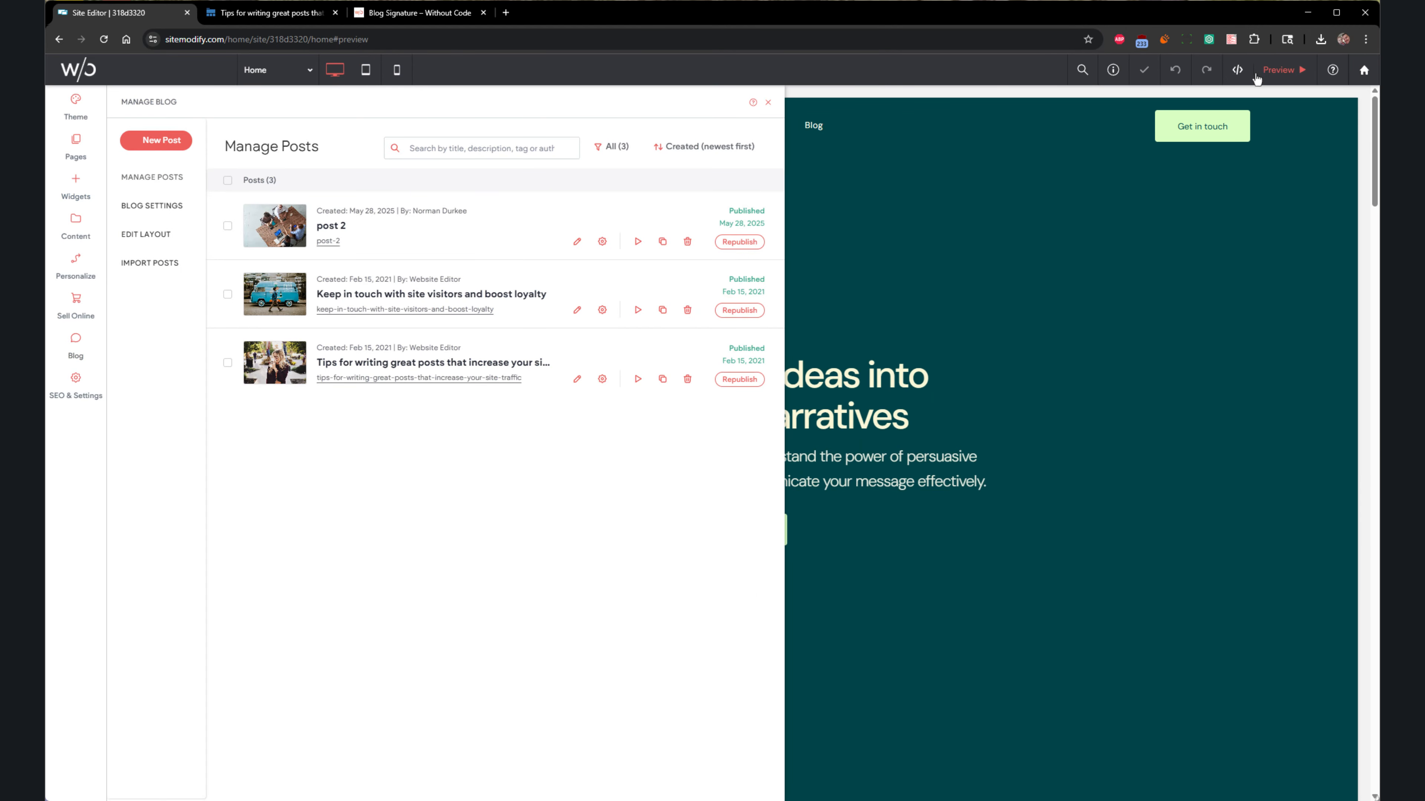
Preview the site, copy its preview link, load that link in the browser and open the Blog page.
left_click(1284, 70)
left_click(1155, 70)
right_click(674, 36)
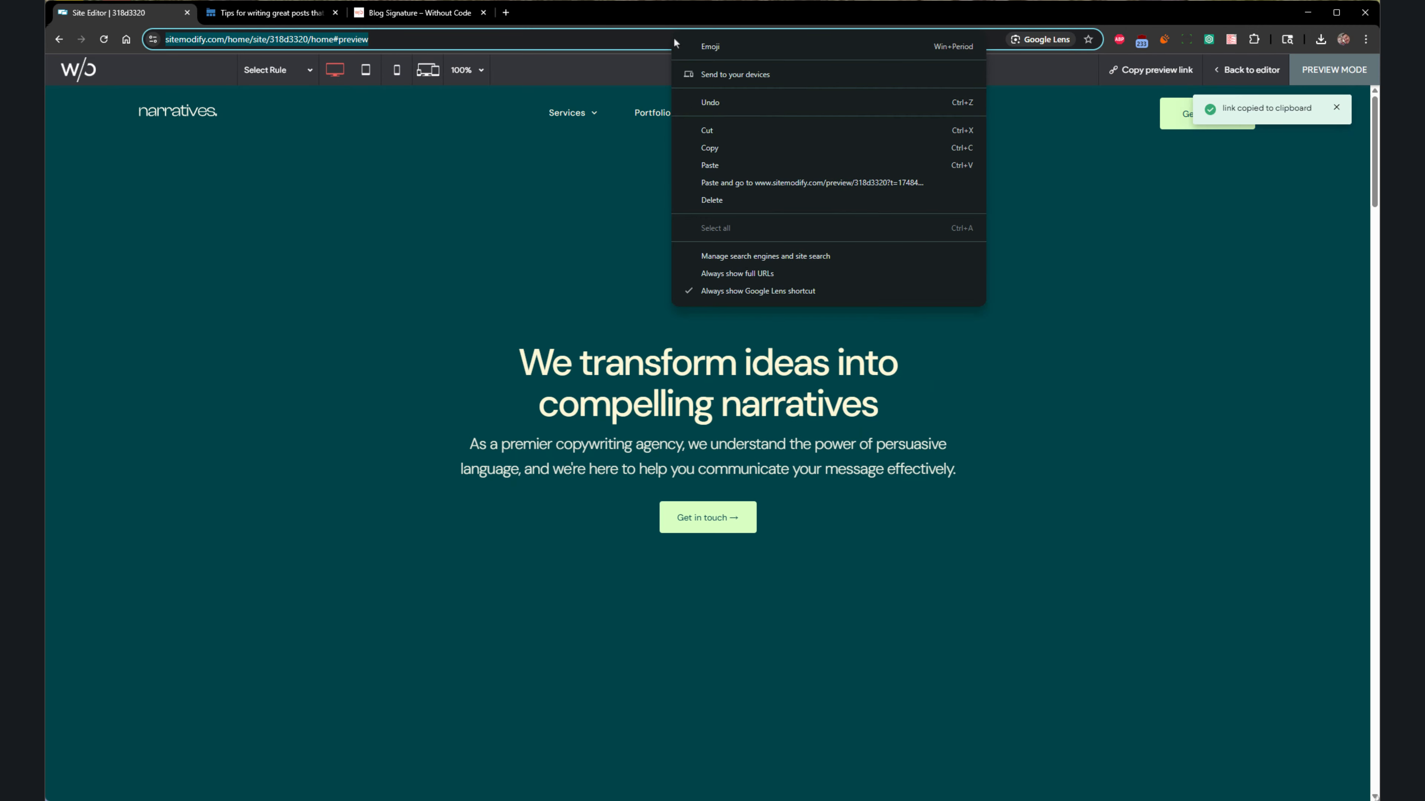
left_click(737, 182)
left_click(787, 119)
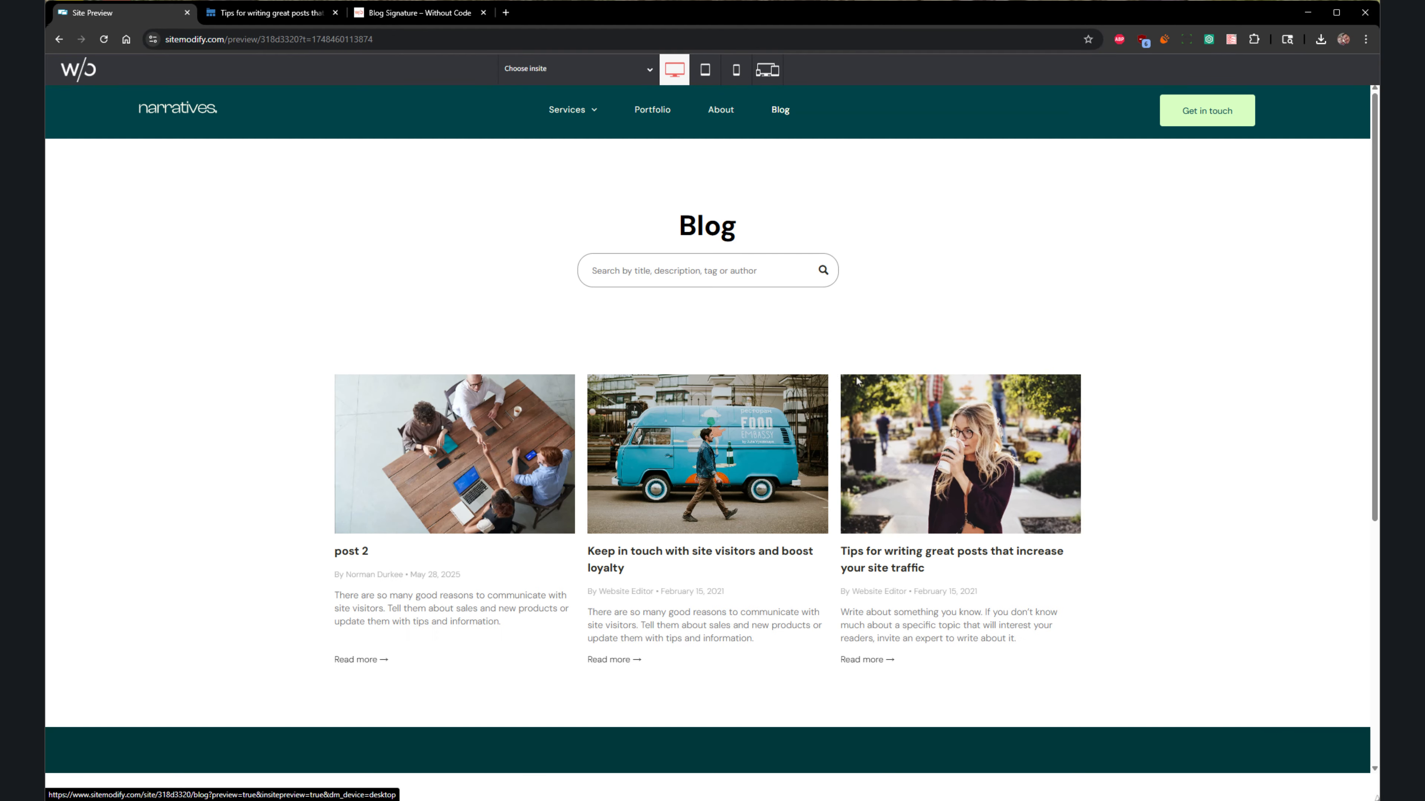
Examine the author signatures on the Tips for writing great posts article and on the newer post following it.
left_click(914, 460)
scroll(916, 469, "down", 12)
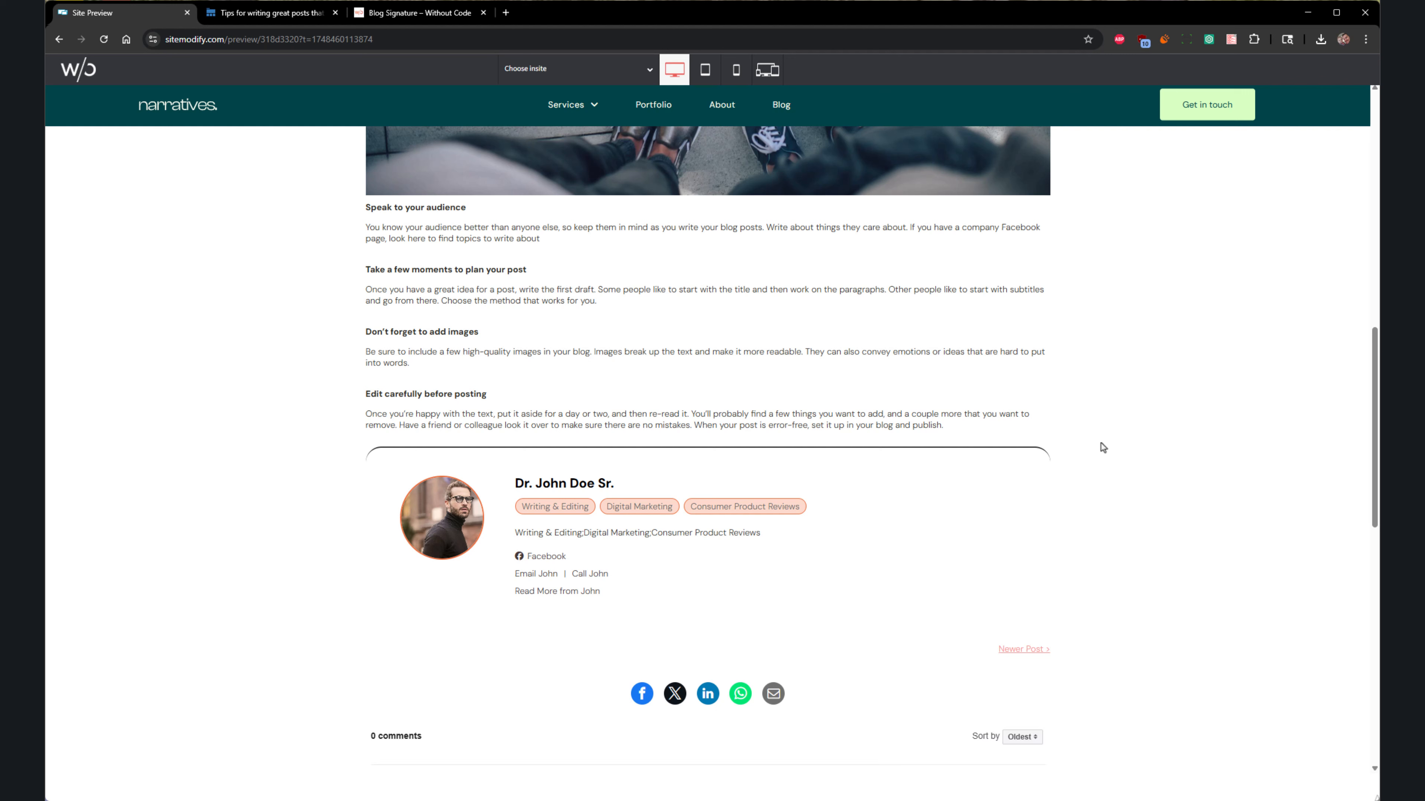
left_click(1037, 652)
scroll(1114, 445, "down", 10)
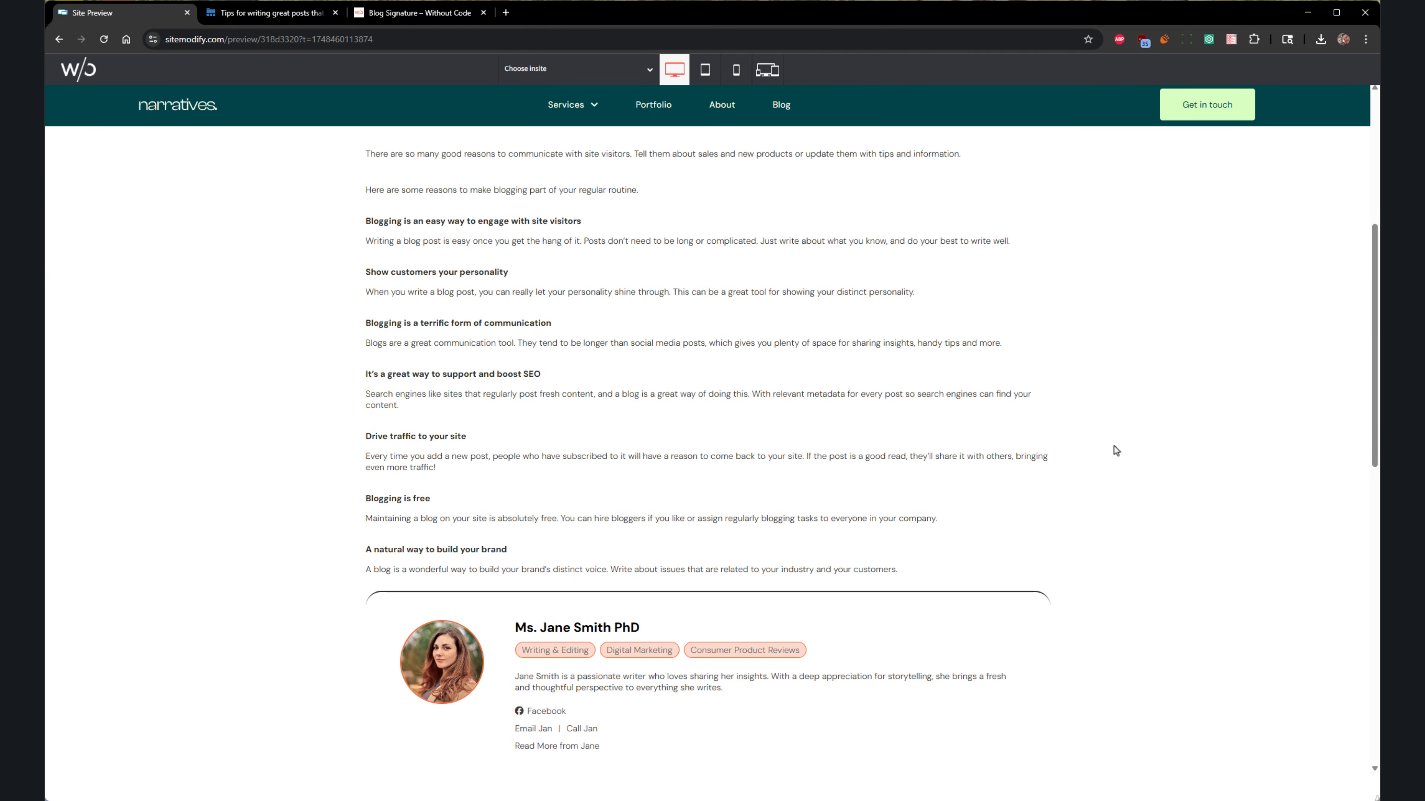
scroll(1116, 449, "down", 1)
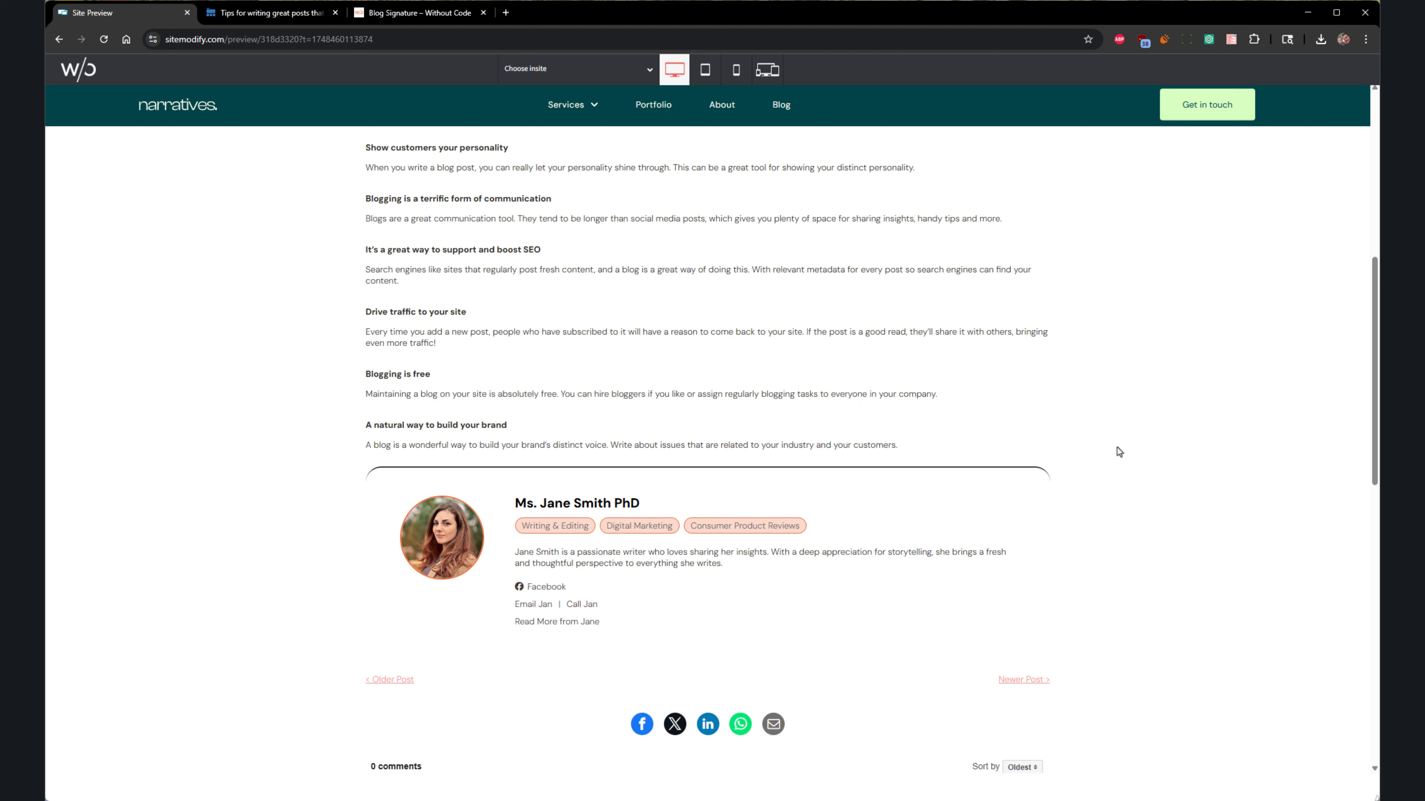